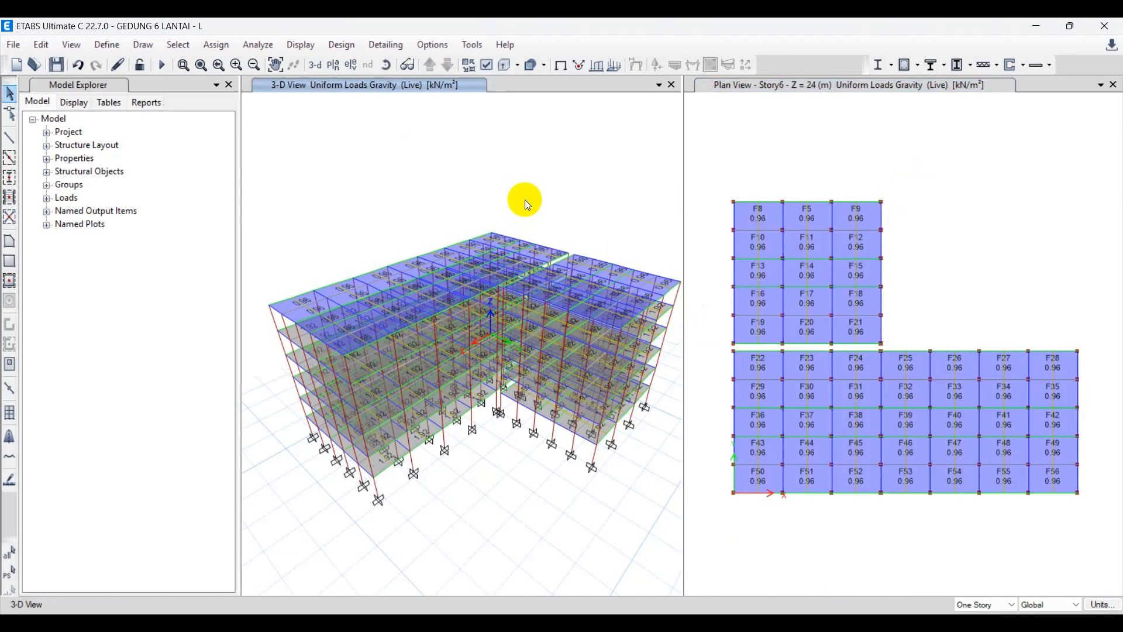
# Narrow the 3-D view pane to give the Story6 plan view more room.
pyautogui.click(773, 159)
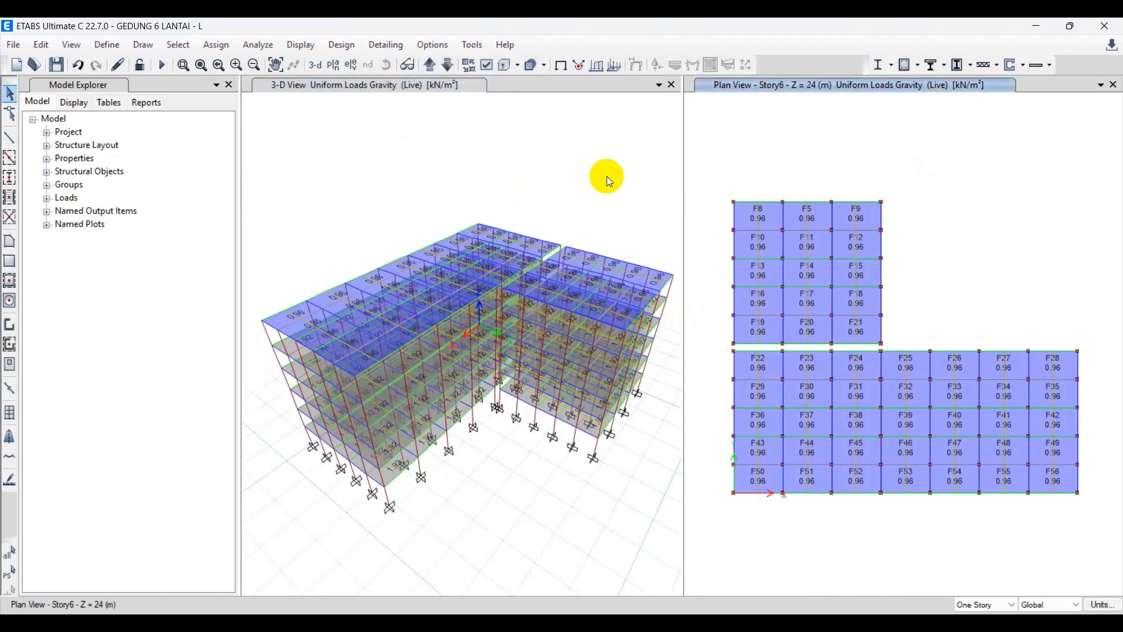
pyautogui.moveTo(682, 151); pyautogui.dragTo(619, 157)
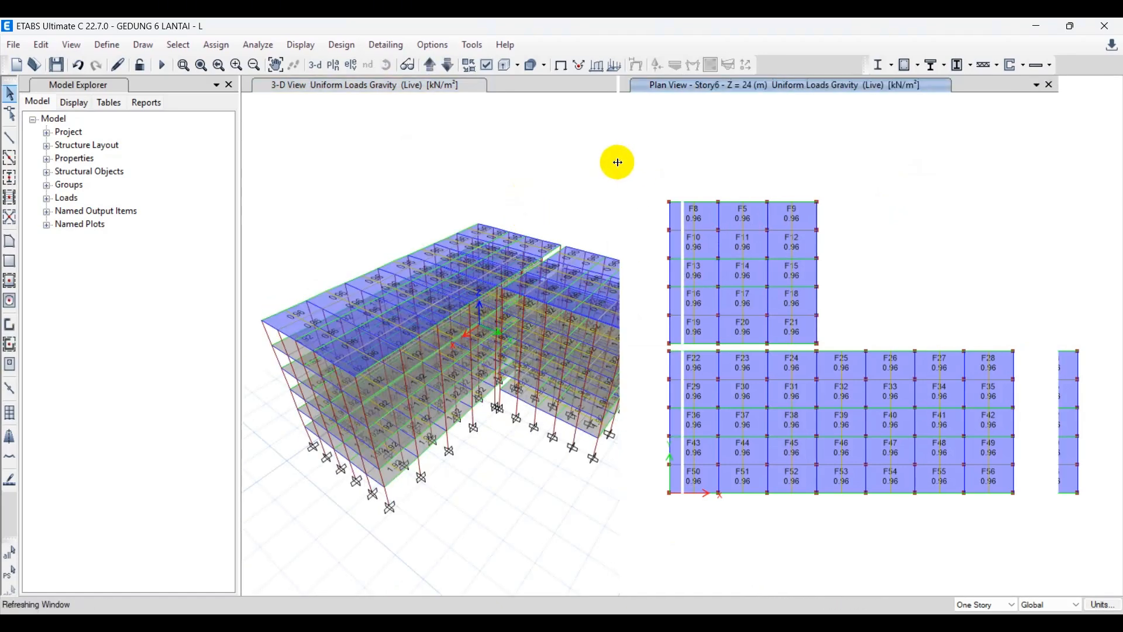
pyautogui.click(518, 173)
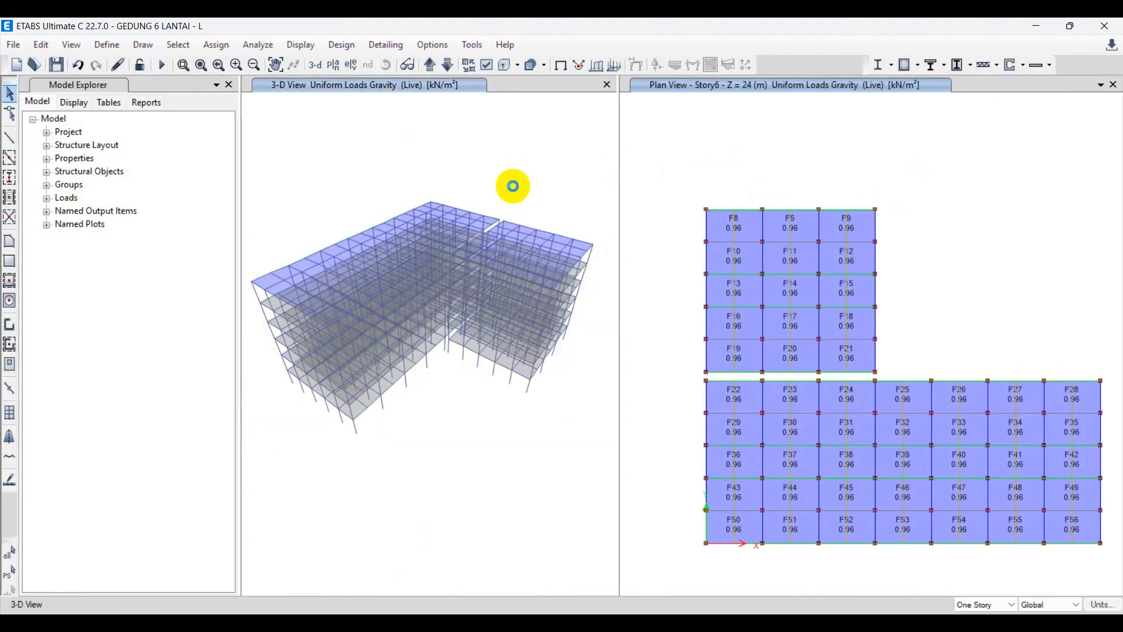
pyautogui.click(726, 125)
pyautogui.moveTo(875, 211); pyautogui.dragTo(829, 187, button='middle')
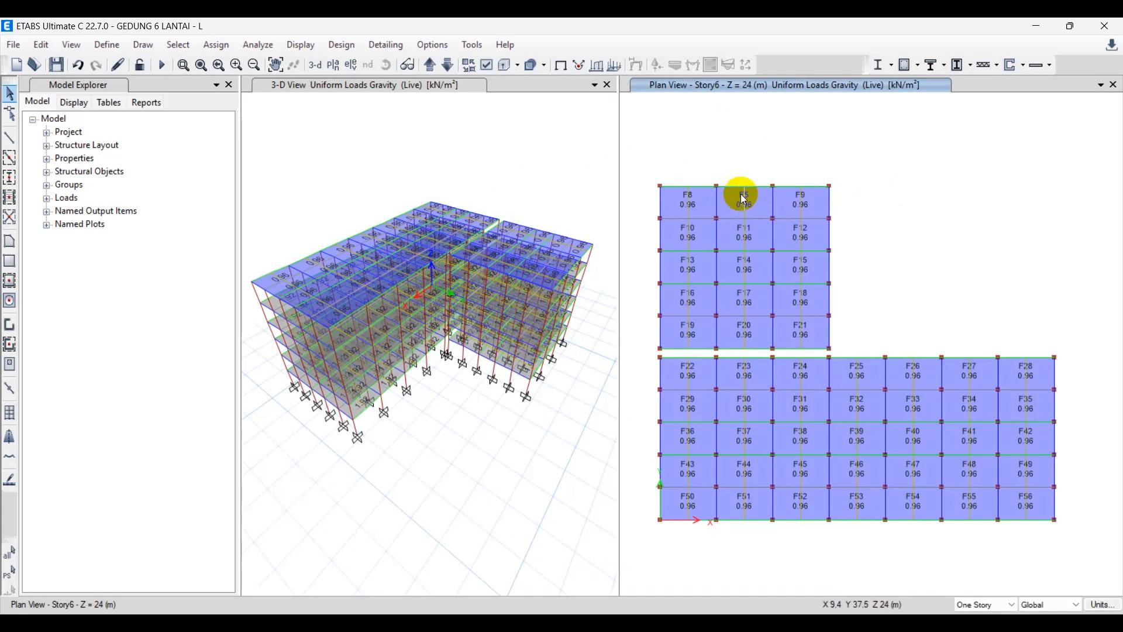
# Examine the live uniform loads in plan story by story down to the base, return to Story1, and inspect the 3-D model.
pyautogui.click(449, 65)
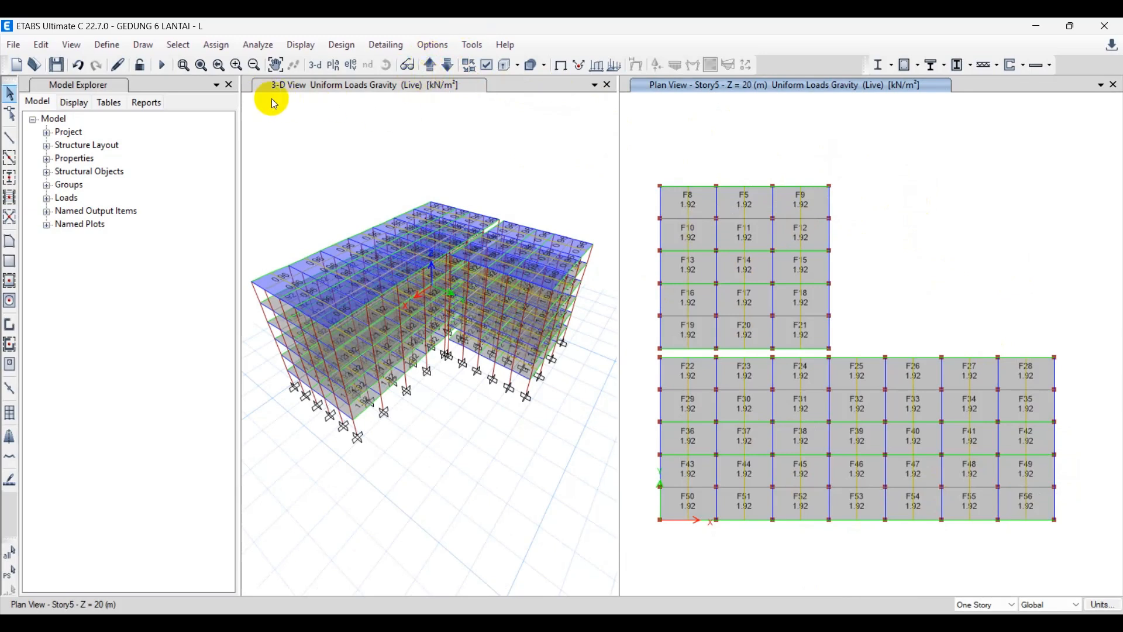
pyautogui.click(448, 66)
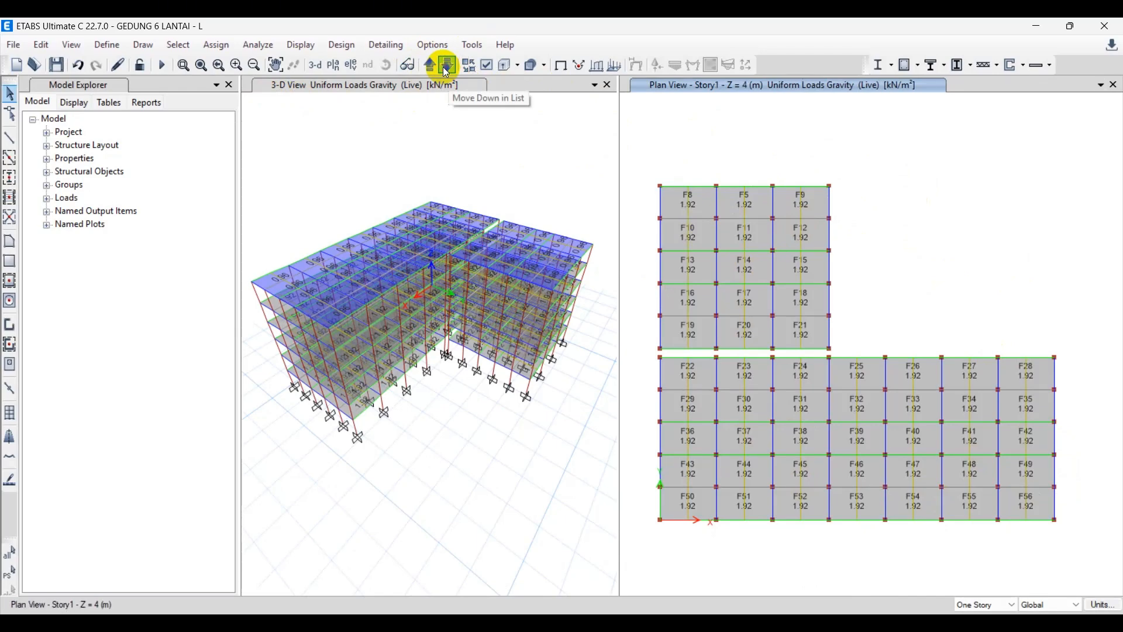
pyautogui.click(447, 66)
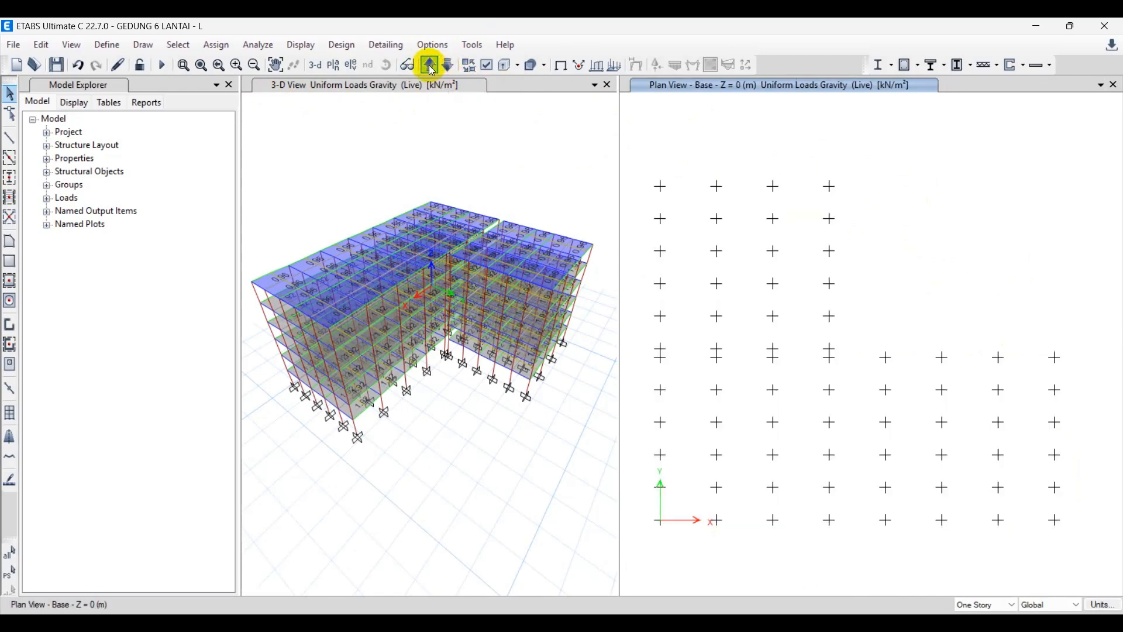
pyautogui.click(431, 65)
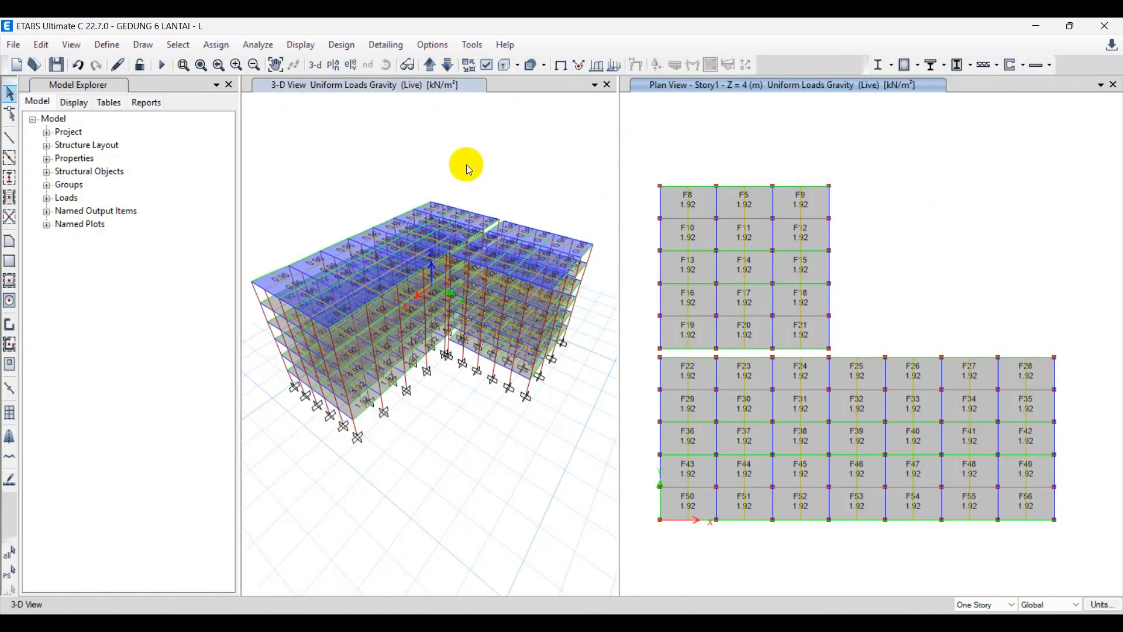
pyautogui.click(465, 164)
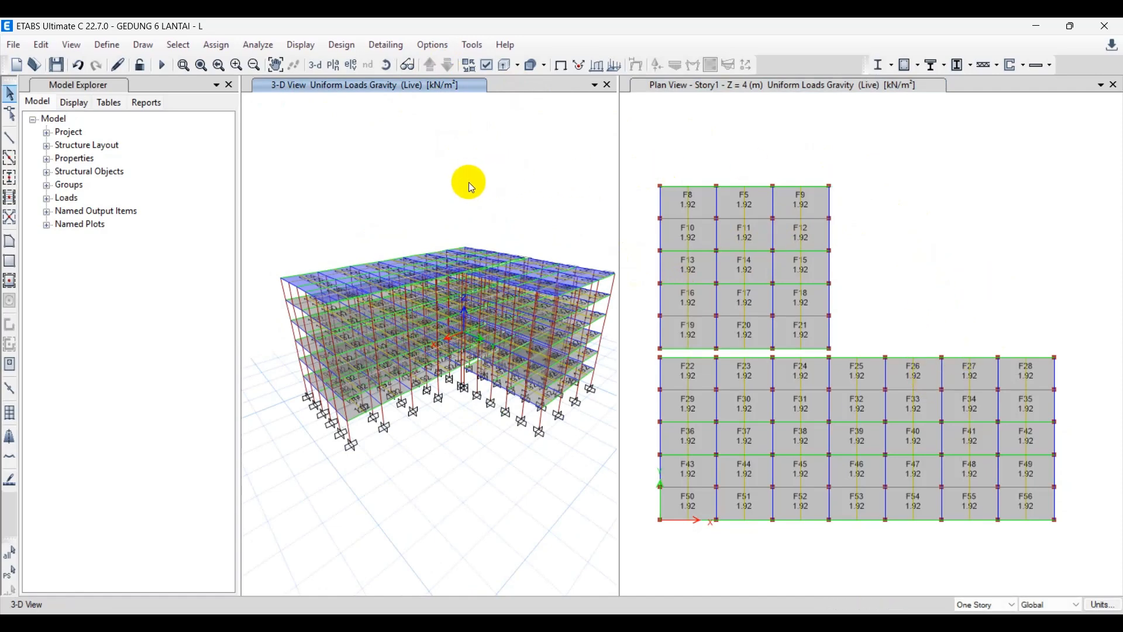
pyautogui.moveTo(468, 182); pyautogui.dragTo(459, 184, button='middle')
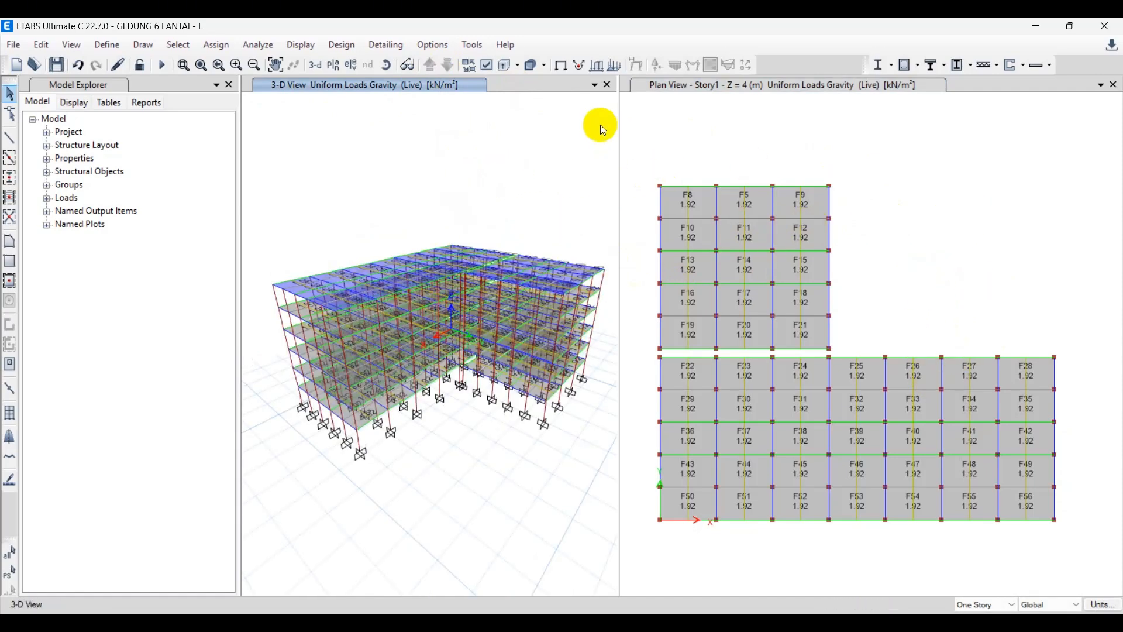
pyautogui.moveTo(612, 124); pyautogui.dragTo(621, 123)
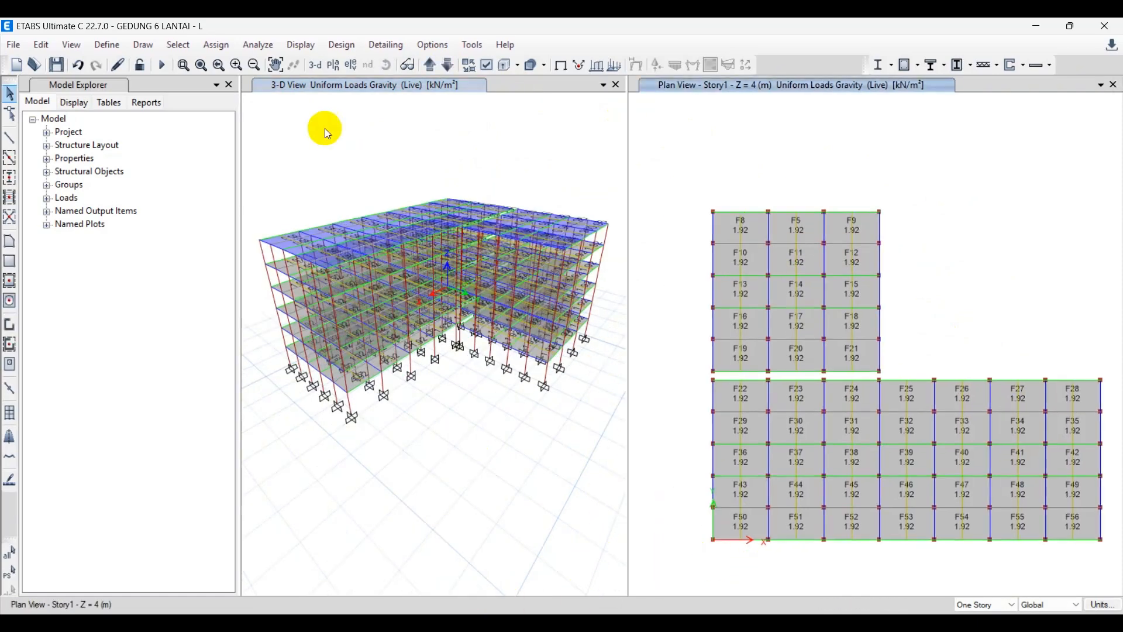
# Review the Live, SIDL and RS entries in the load pattern definitions and close them without changes.
pyautogui.click(107, 45)
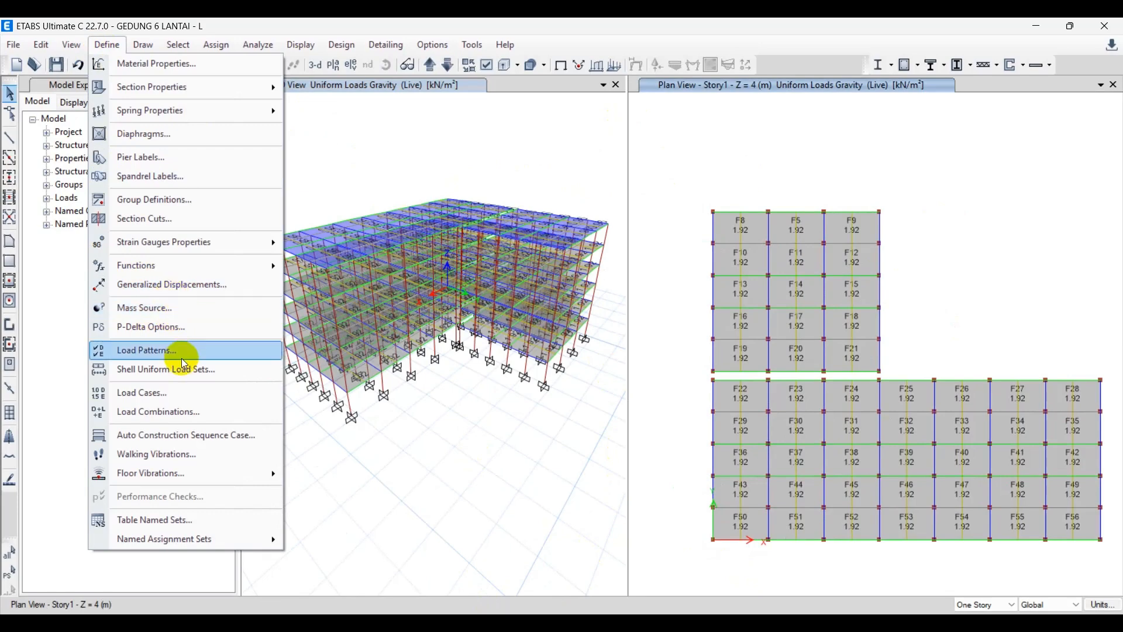
pyautogui.click(243, 352)
pyautogui.click(327, 312)
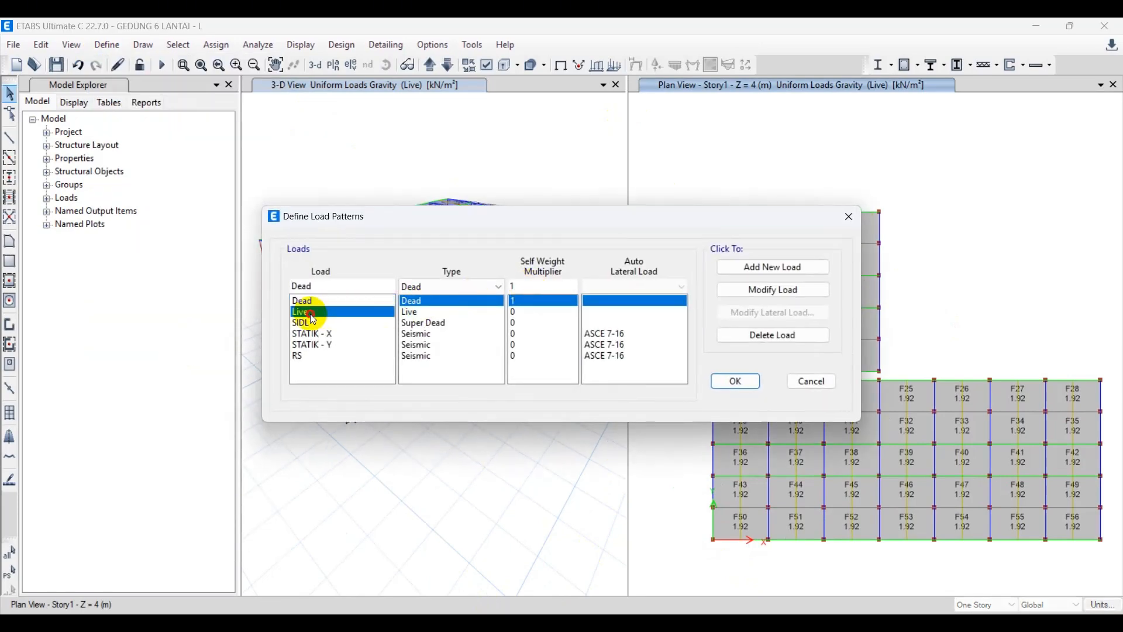
pyautogui.click(527, 319)
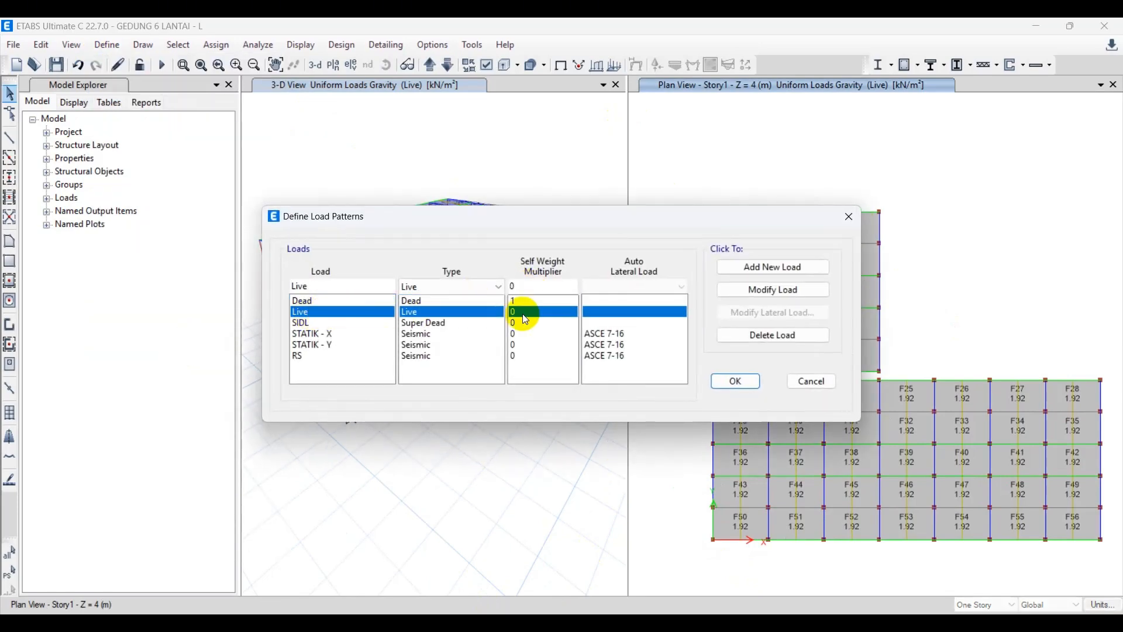
pyautogui.click(311, 325)
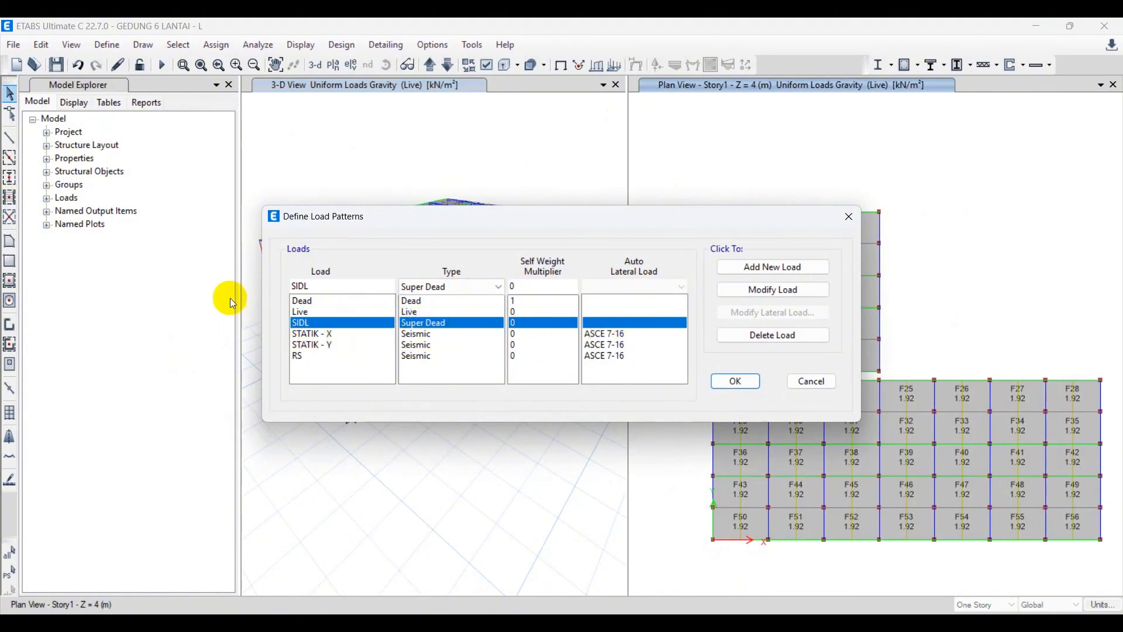
pyautogui.click(301, 356)
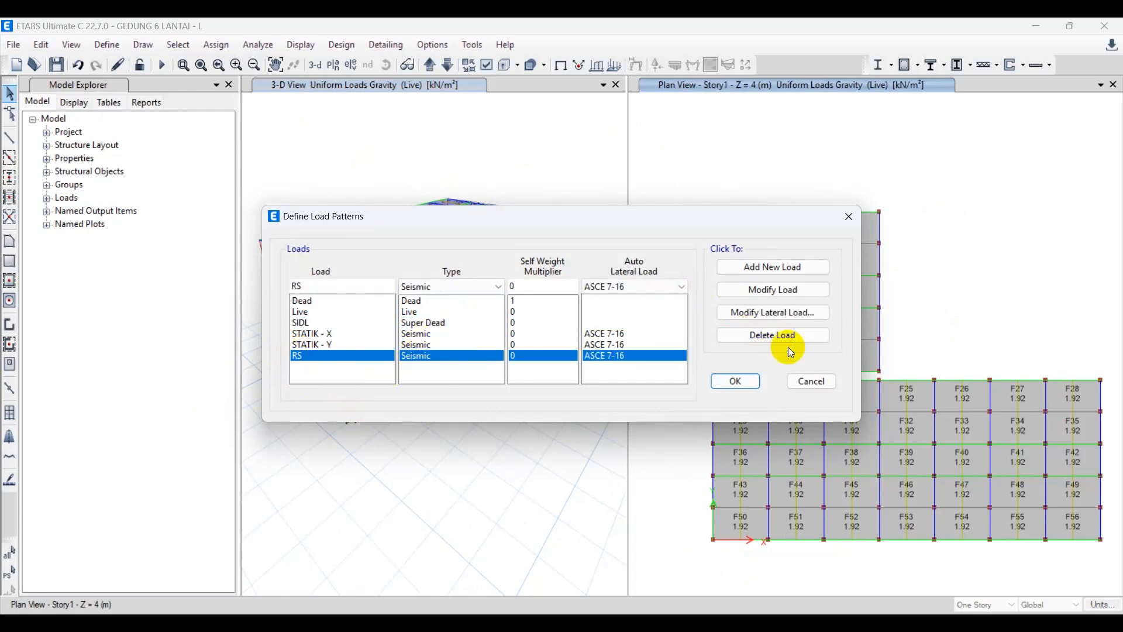
pyautogui.click(812, 383)
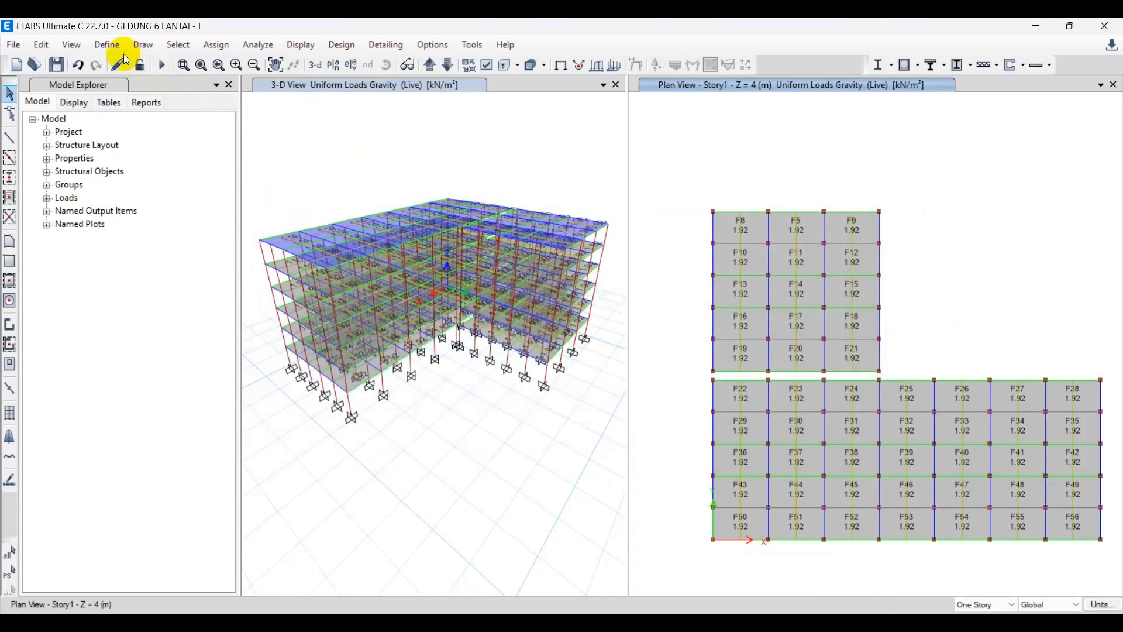
# Review the STATIK - X, STATIK - Y and RS entries in the load case list.
pyautogui.click(107, 45)
pyautogui.click(193, 394)
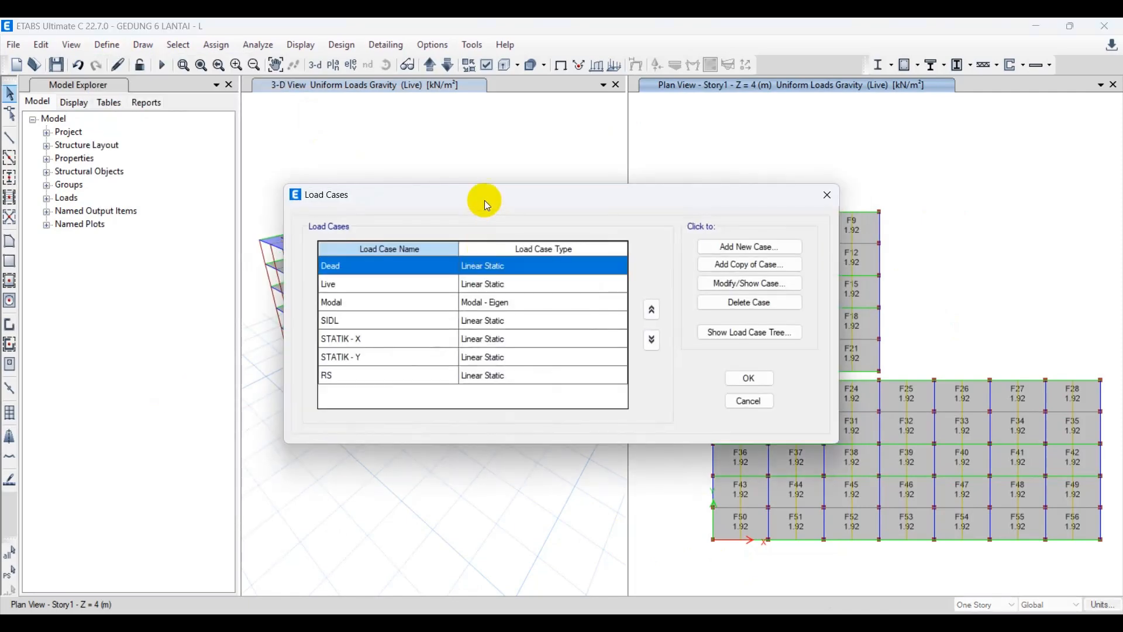
pyautogui.click(470, 339)
pyautogui.click(468, 359)
pyautogui.click(479, 374)
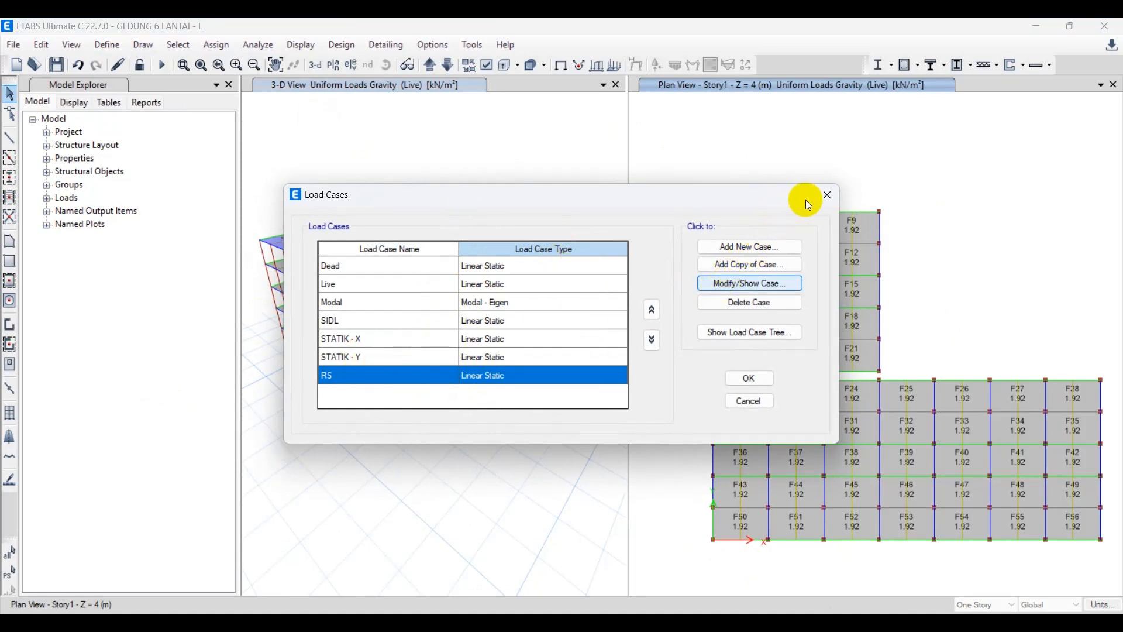
# Try Response Spectrum as the load case type for RS, and close the load case settings without saving.
pyautogui.press('Return')
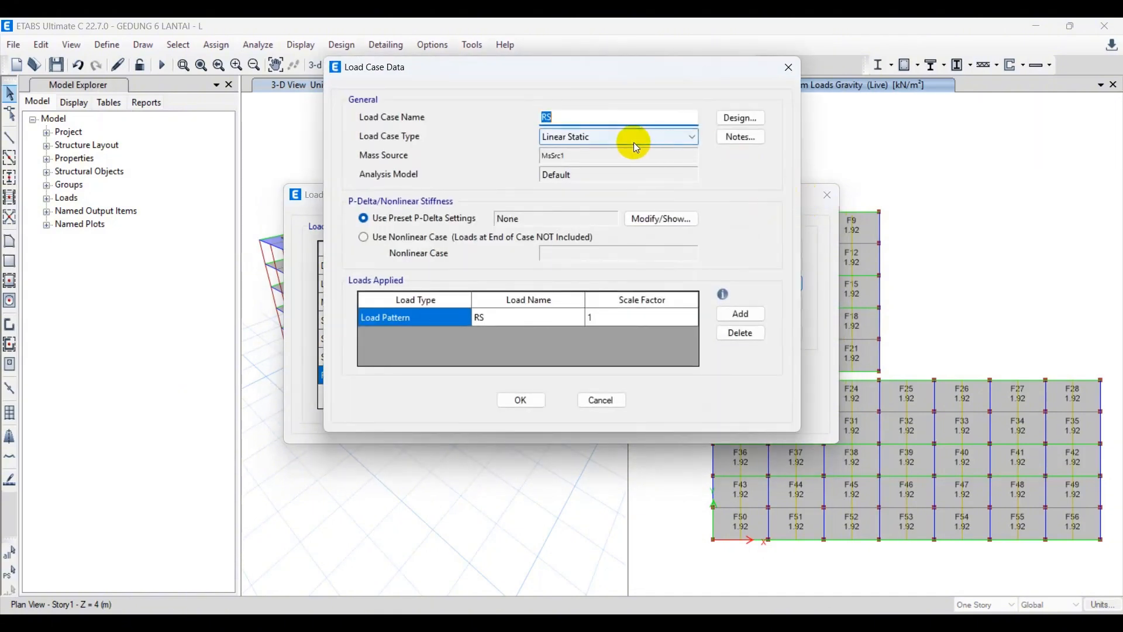
pyautogui.click(627, 139)
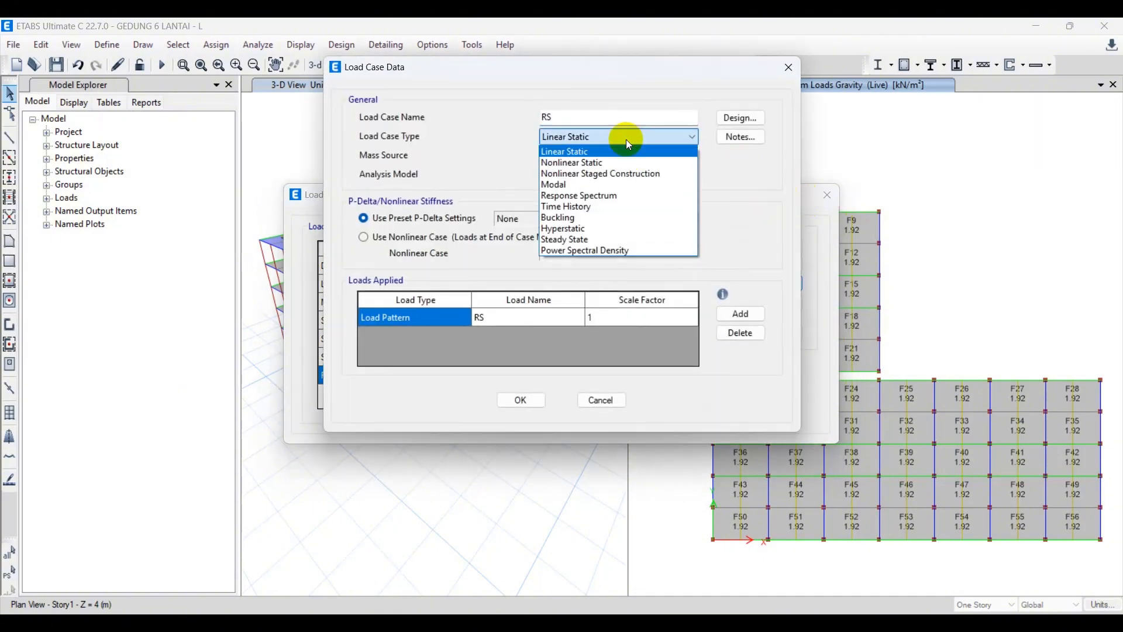
pyautogui.click(578, 195)
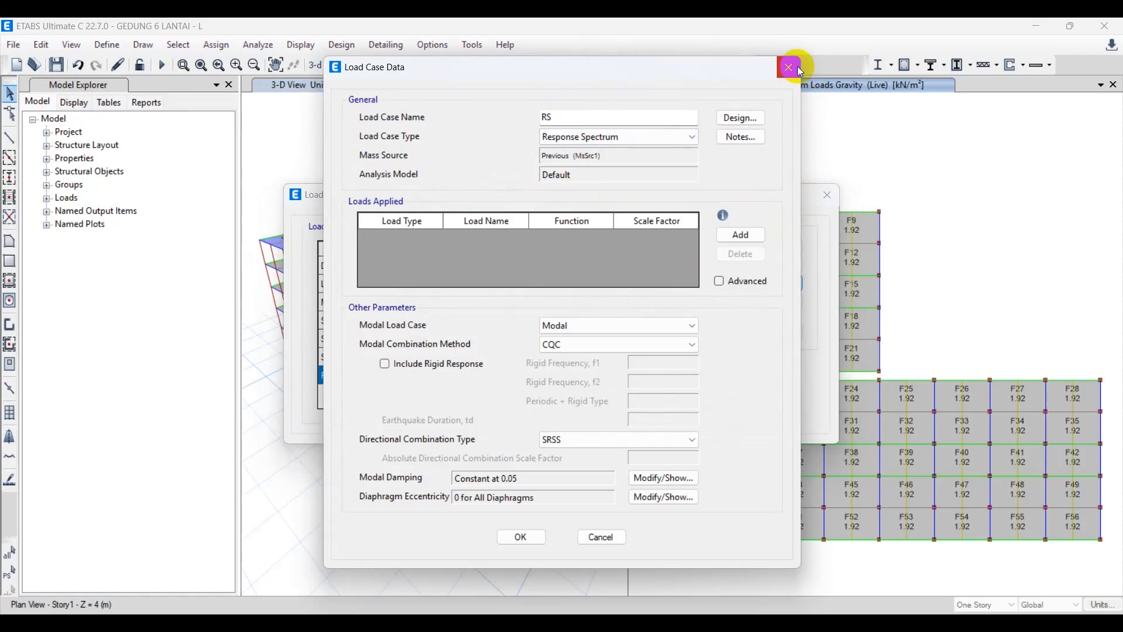
pyautogui.click(790, 68)
pyautogui.moveTo(812, 187); pyautogui.dragTo(725, 187)
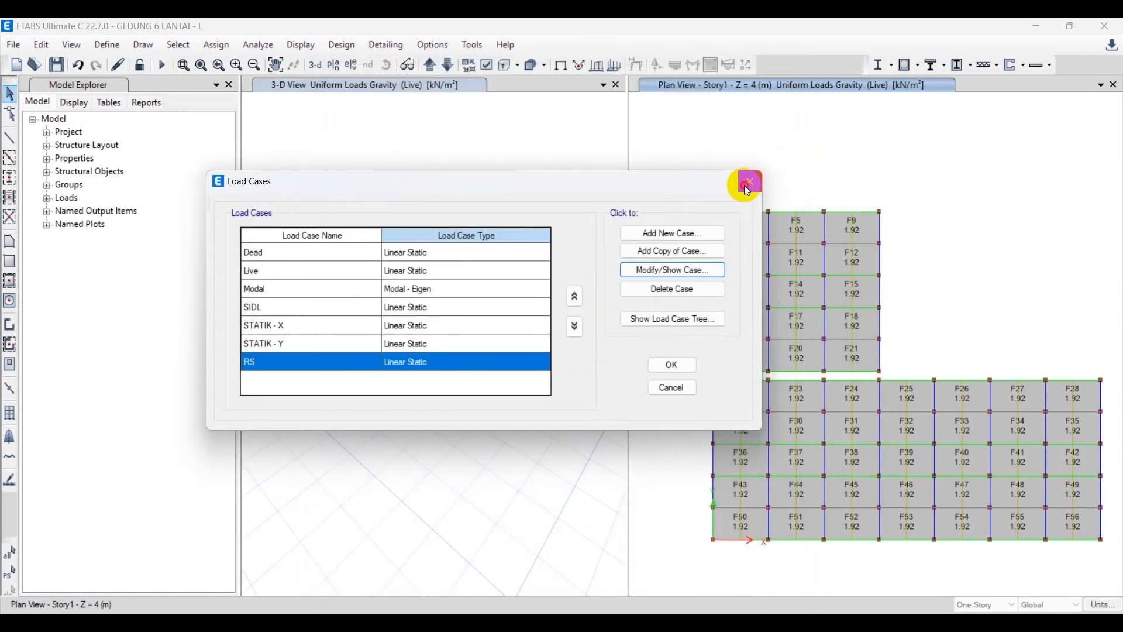
pyautogui.click(748, 184)
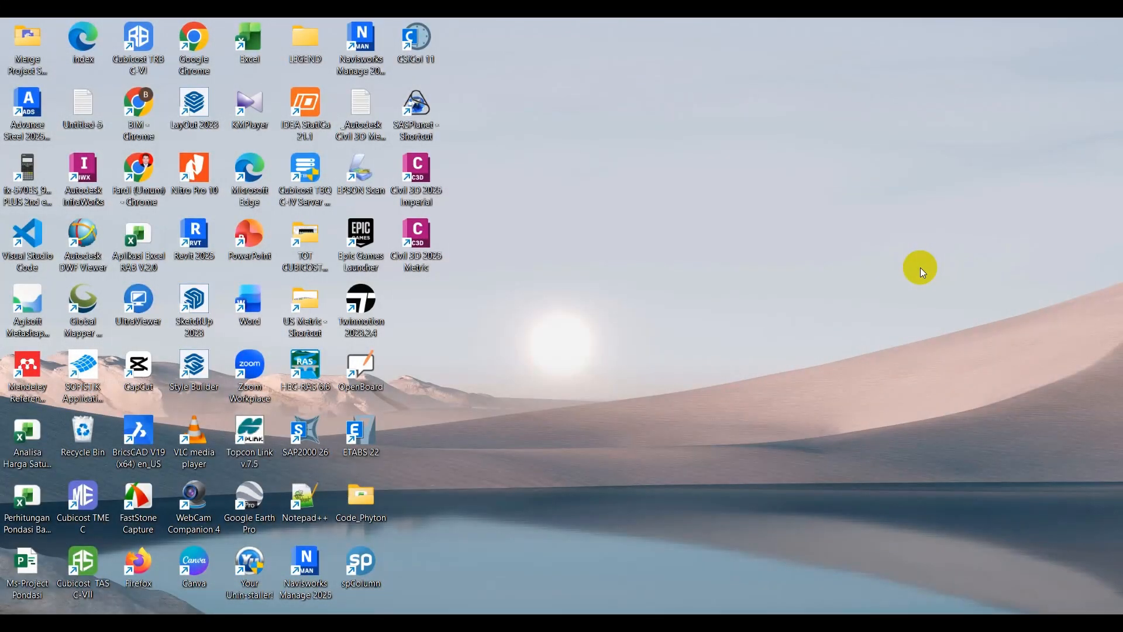
pyautogui.rightClick(759, 252)
pyautogui.click(813, 321)
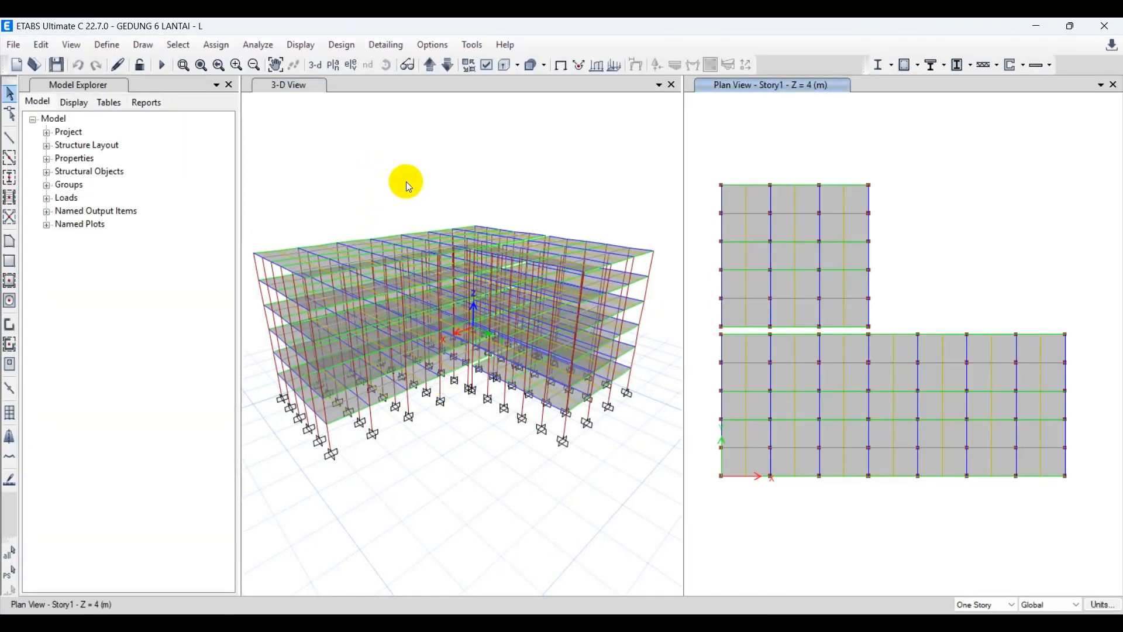
pyautogui.moveTo(419, 188); pyautogui.dragTo(469, 219, button='middle')
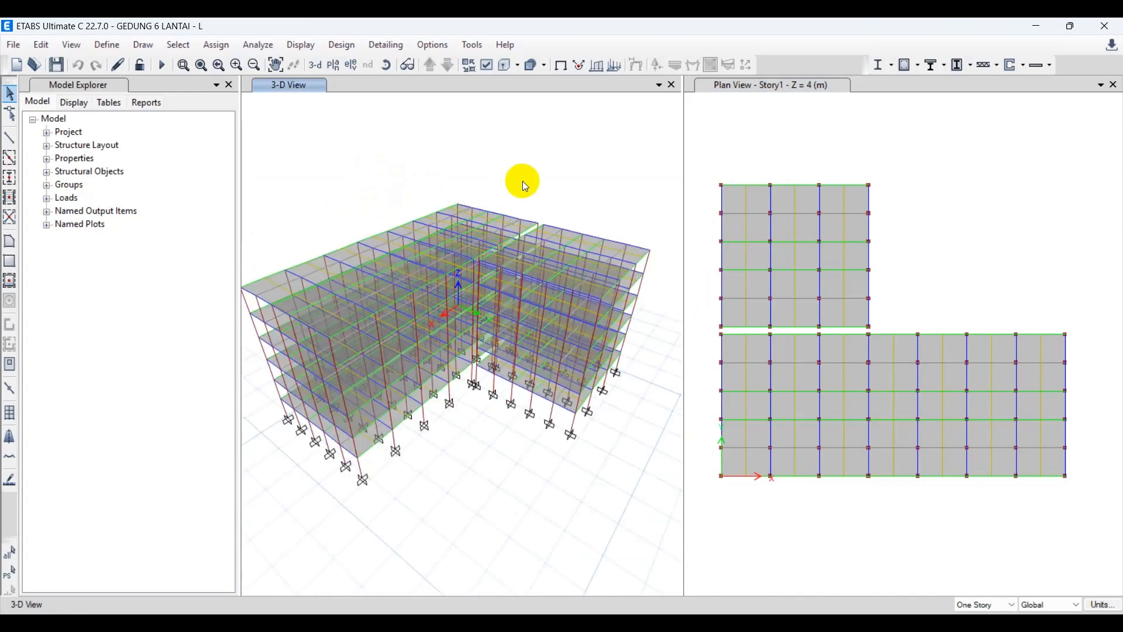
pyautogui.moveTo(522, 180); pyautogui.dragTo(539, 195, button='middle')
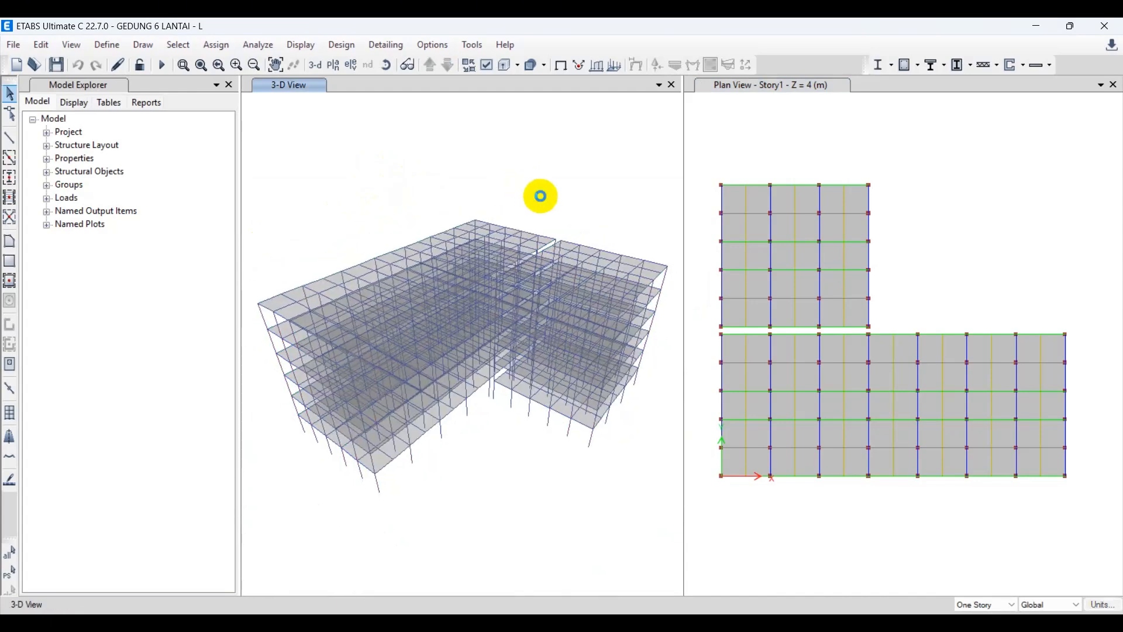
pyautogui.click(779, 141)
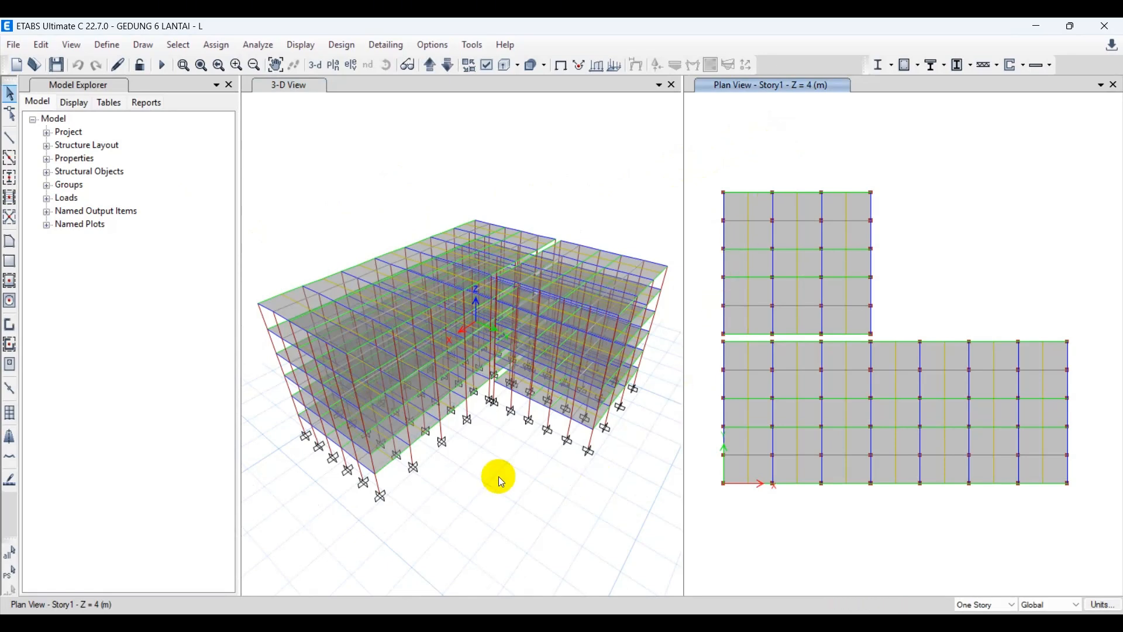
# Switch to File Explorer, locate the ETABS PART - 6 video in the Videos folder, and return to ETABS.
pyautogui.press('super+e')
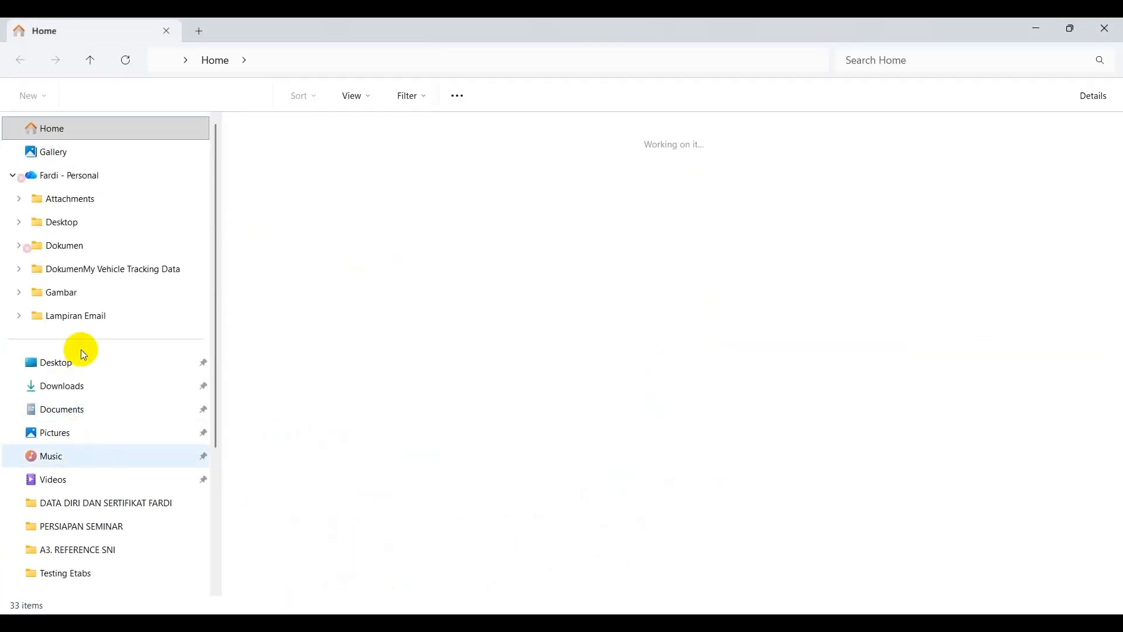
pyautogui.click(70, 480)
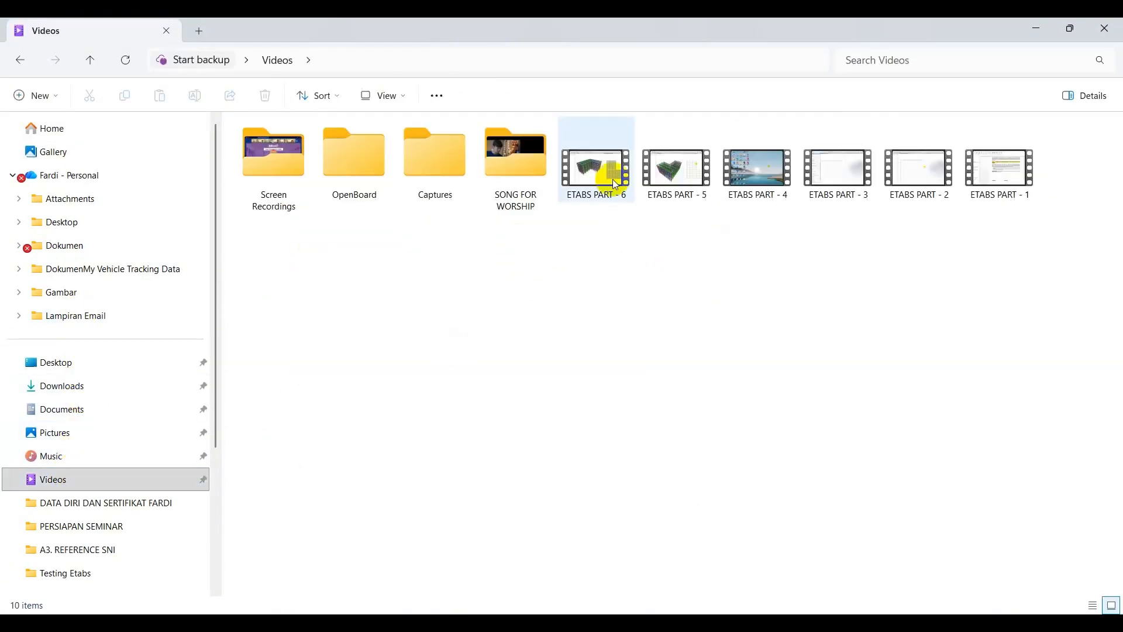
pyautogui.click(594, 175)
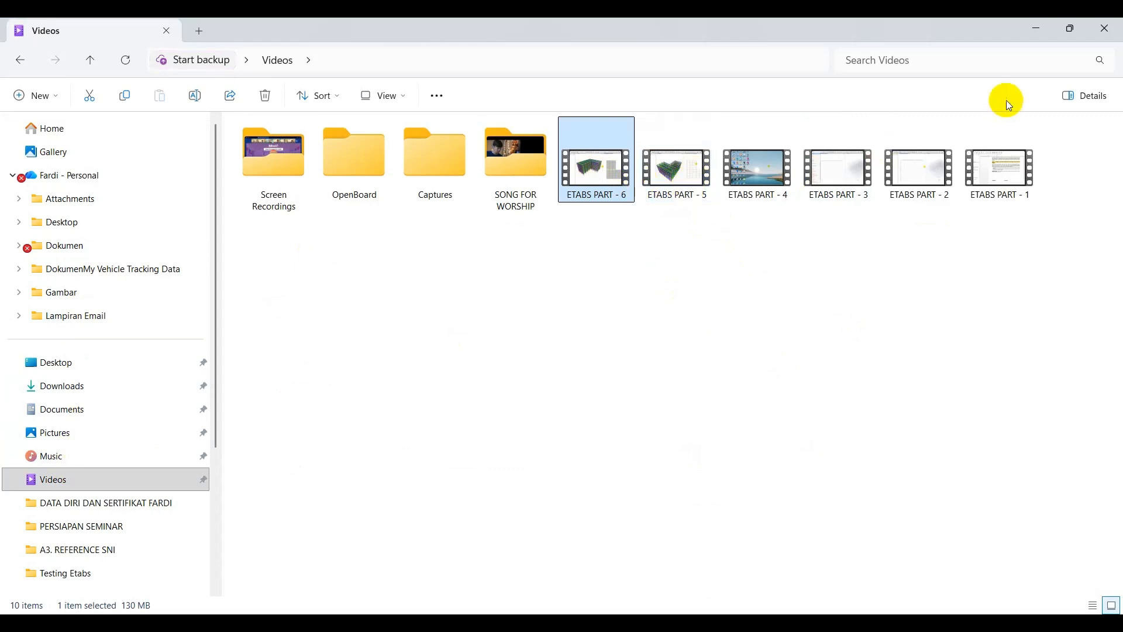
pyautogui.click(1030, 35)
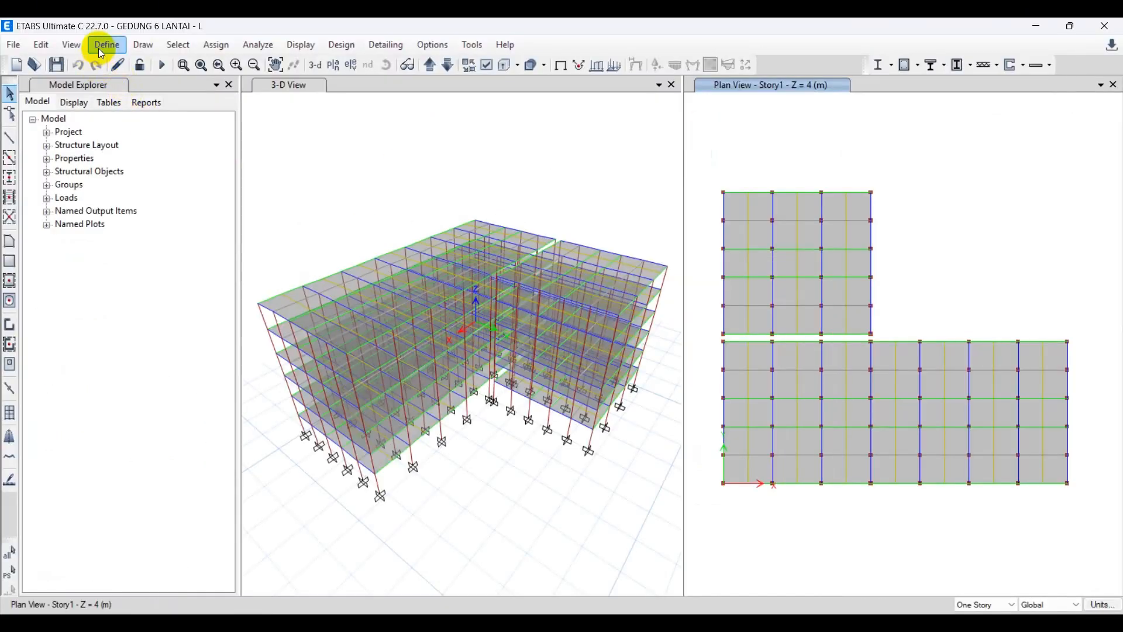
# Examine the ASCE 7-16 seismic loading settings of the STATIK - Y load pattern and close them without changes.
pyautogui.click(106, 45)
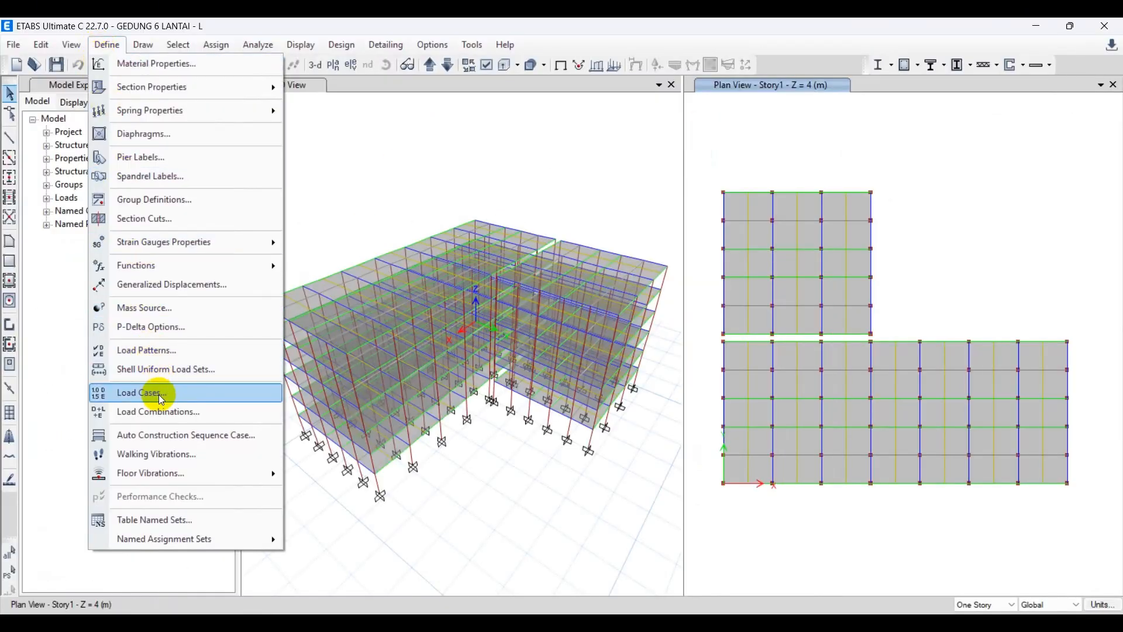
pyautogui.click(161, 353)
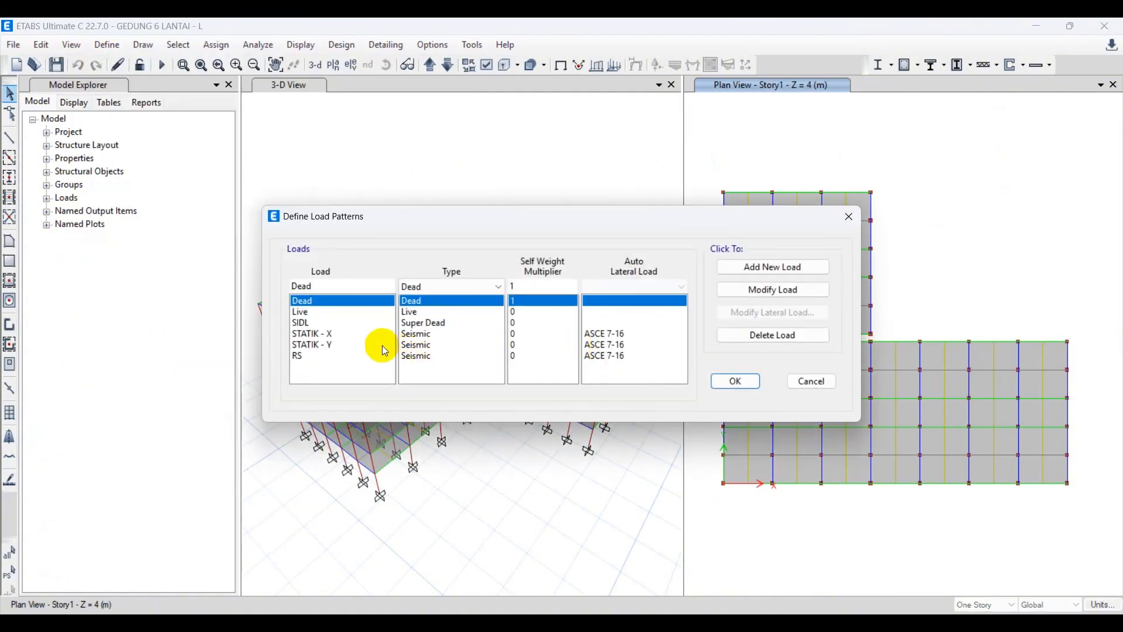
pyautogui.click(360, 337)
pyautogui.click(340, 348)
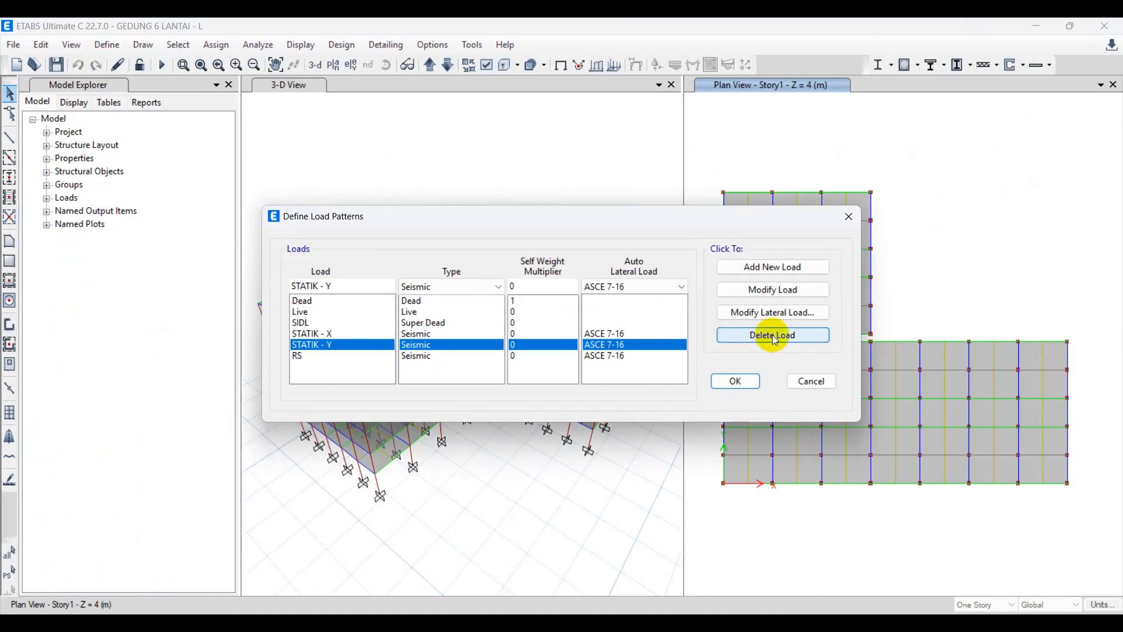
pyautogui.moveTo(608, 218); pyautogui.dragTo(425, 117)
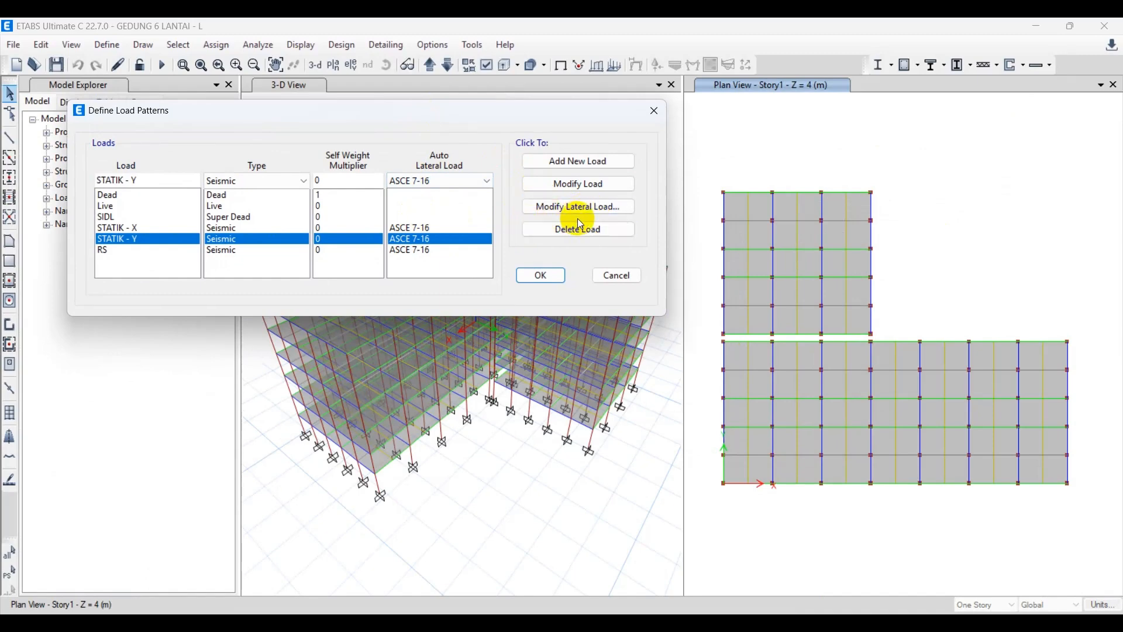
pyautogui.click(601, 208)
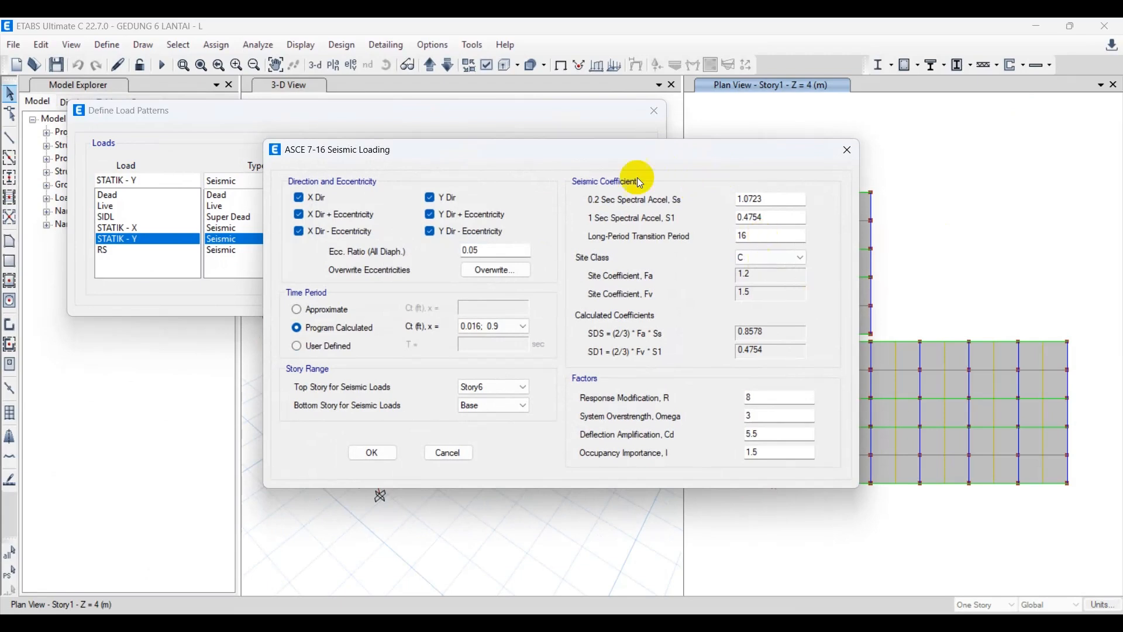
pyautogui.moveTo(644, 158); pyautogui.dragTo(803, 113)
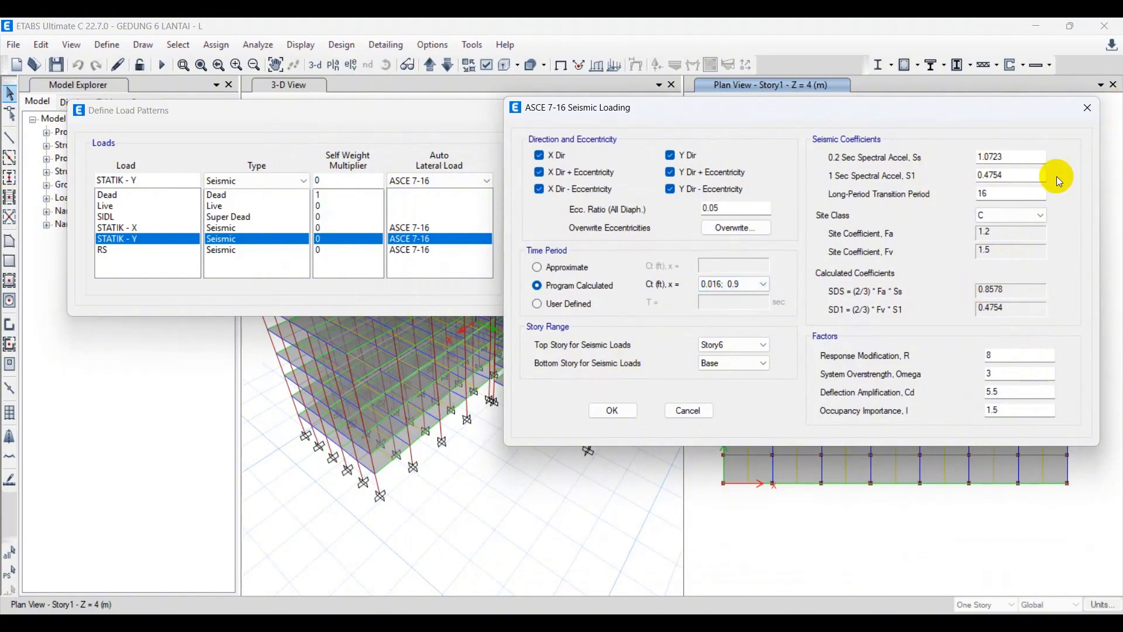
pyautogui.click(1089, 108)
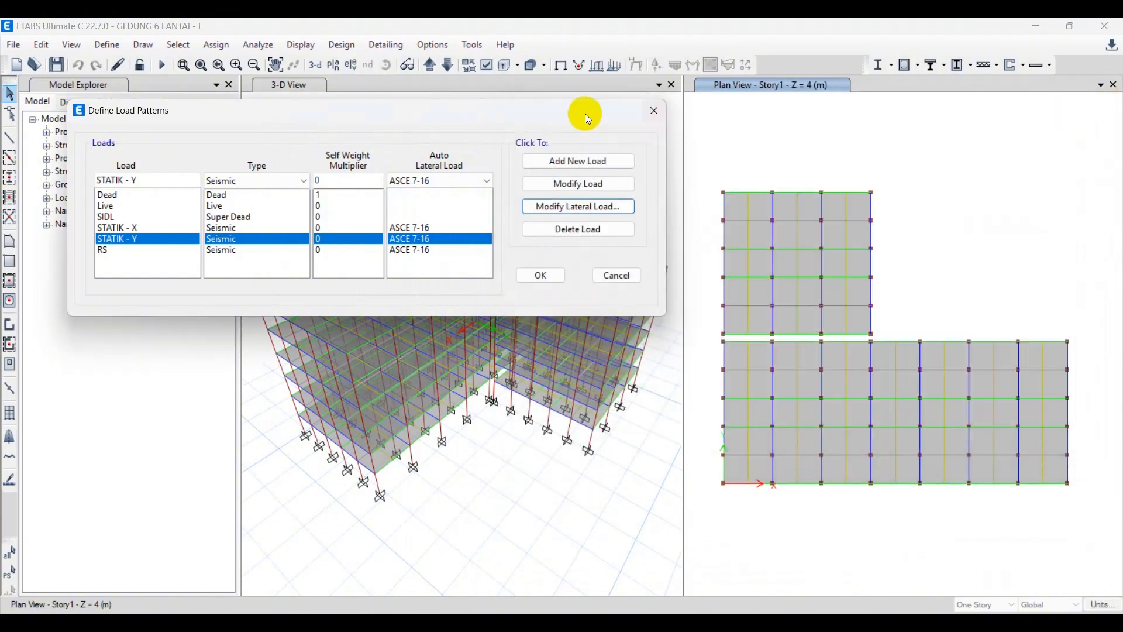
# Review the RS, Dead, Live and SIDL load pattern entries and close the definitions without saving.
pyautogui.click(114, 251)
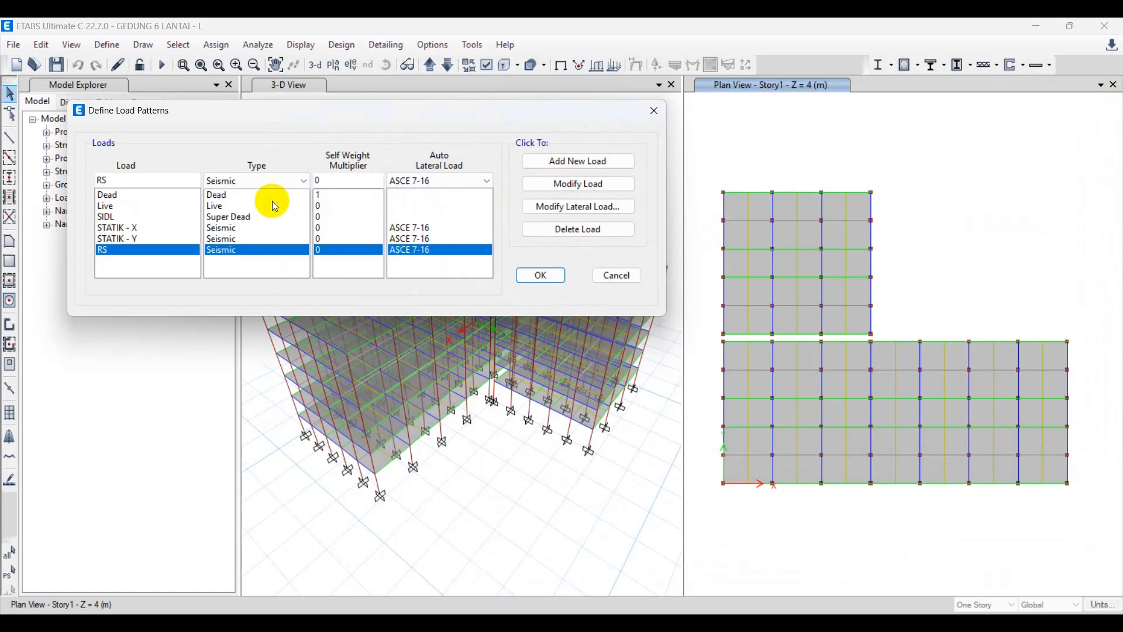
pyautogui.click(110, 195)
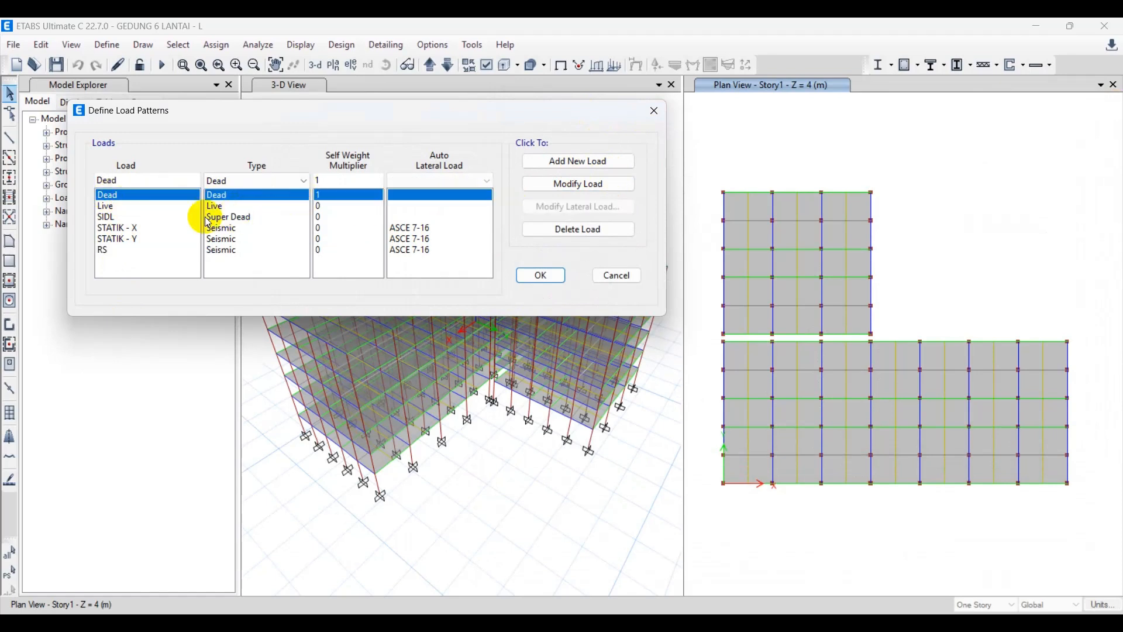
pyautogui.click(113, 207)
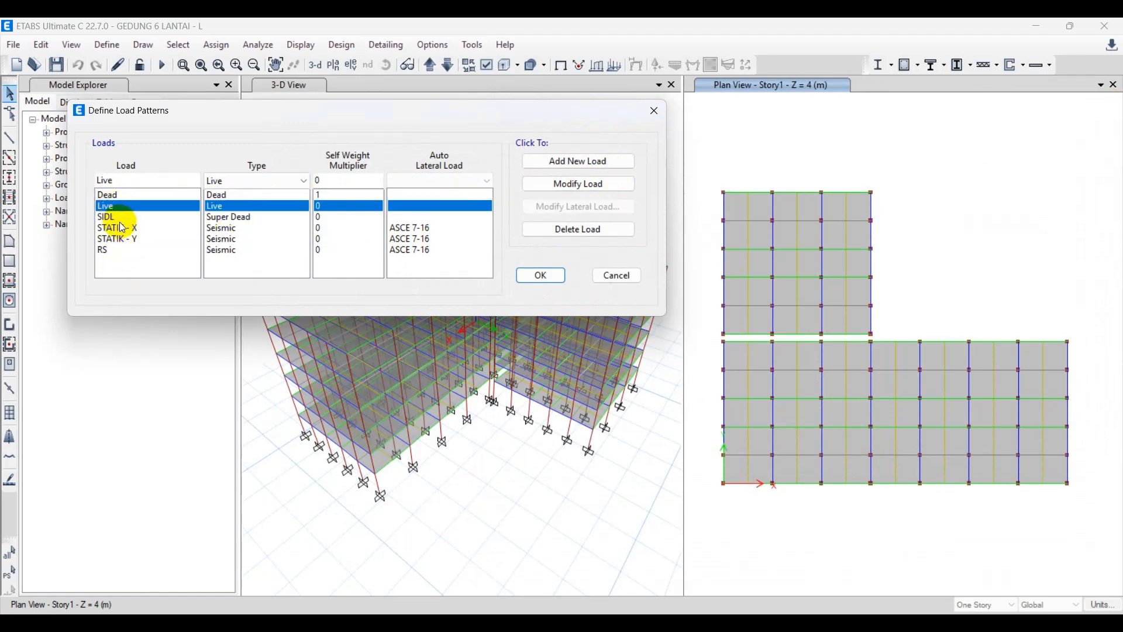
pyautogui.click(106, 217)
pyautogui.click(110, 252)
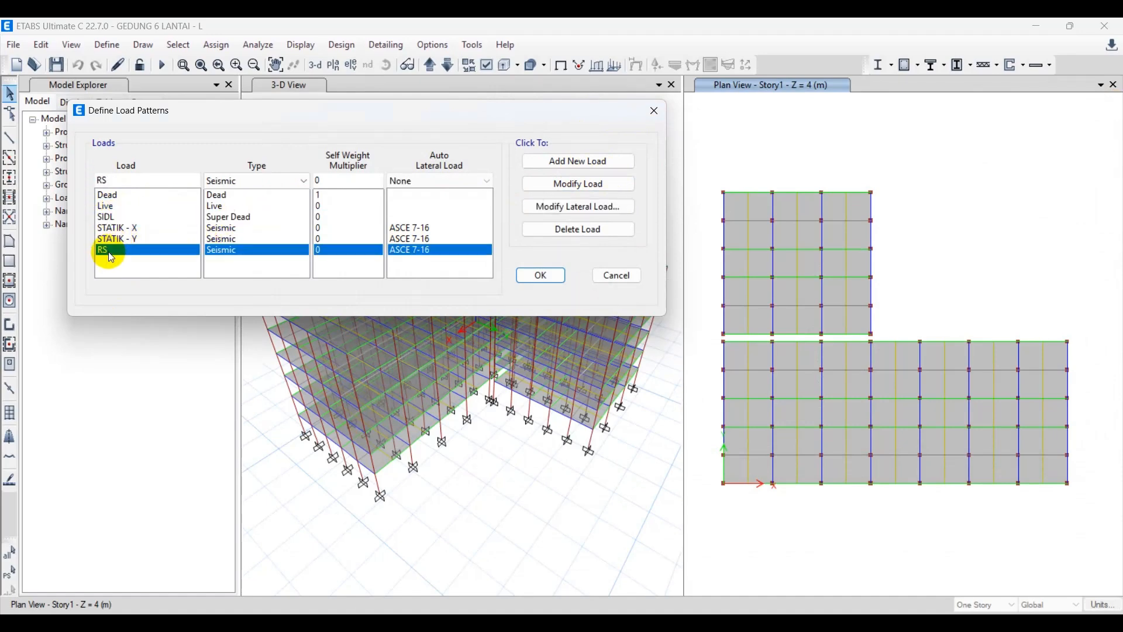
pyautogui.click(615, 280)
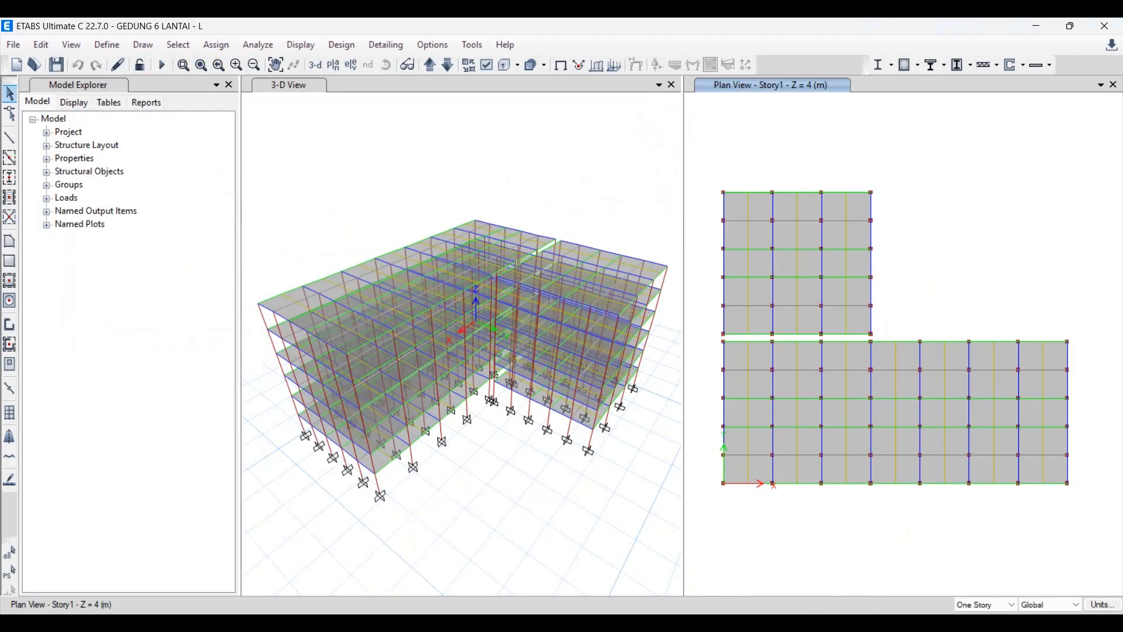
# Switch to Microsoft Edge and examine the title page of the SNI 1727-2020 minimum design loads PDF.
pyautogui.click(347, 623)
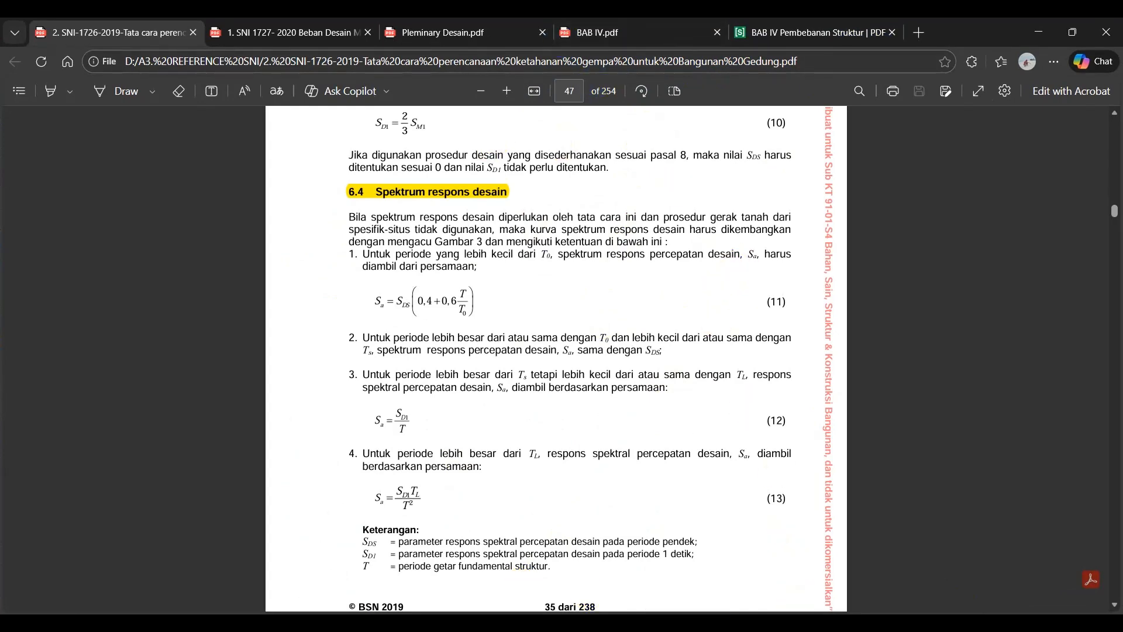
pyautogui.click(305, 34)
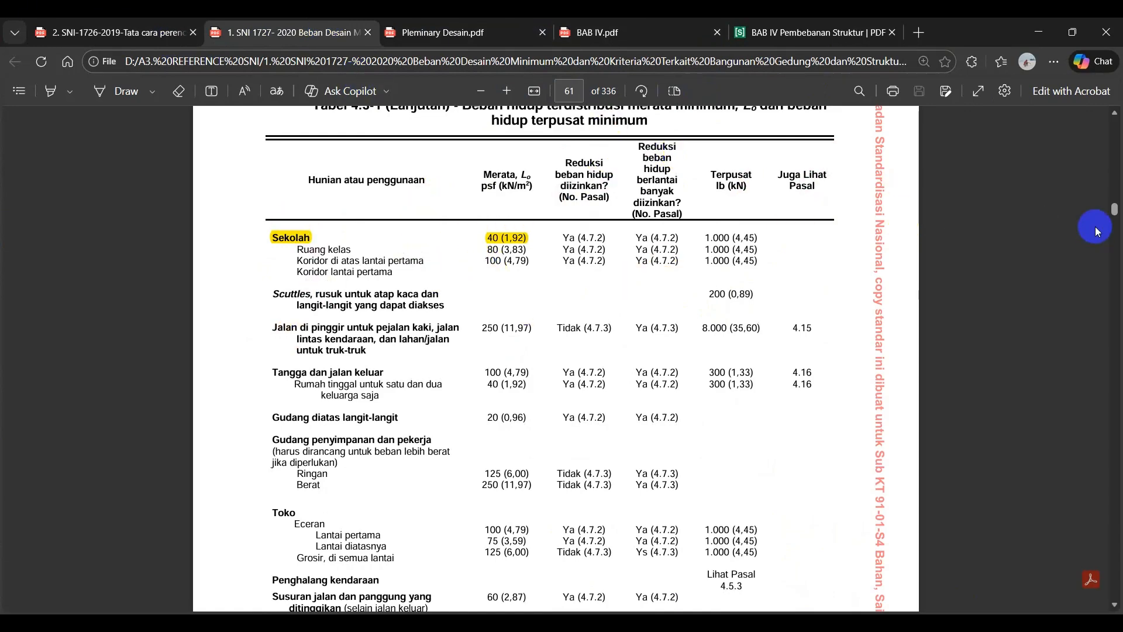
pyautogui.moveTo(1115, 214); pyautogui.dragTo(1114, 111)
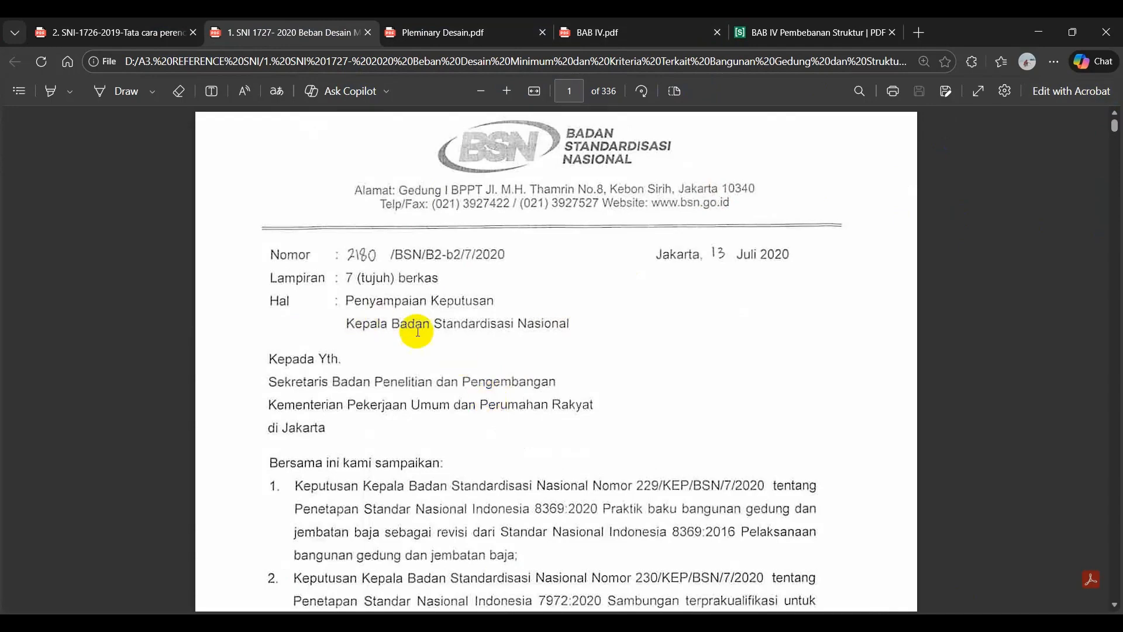
pyautogui.scroll(-20, 637, 355)
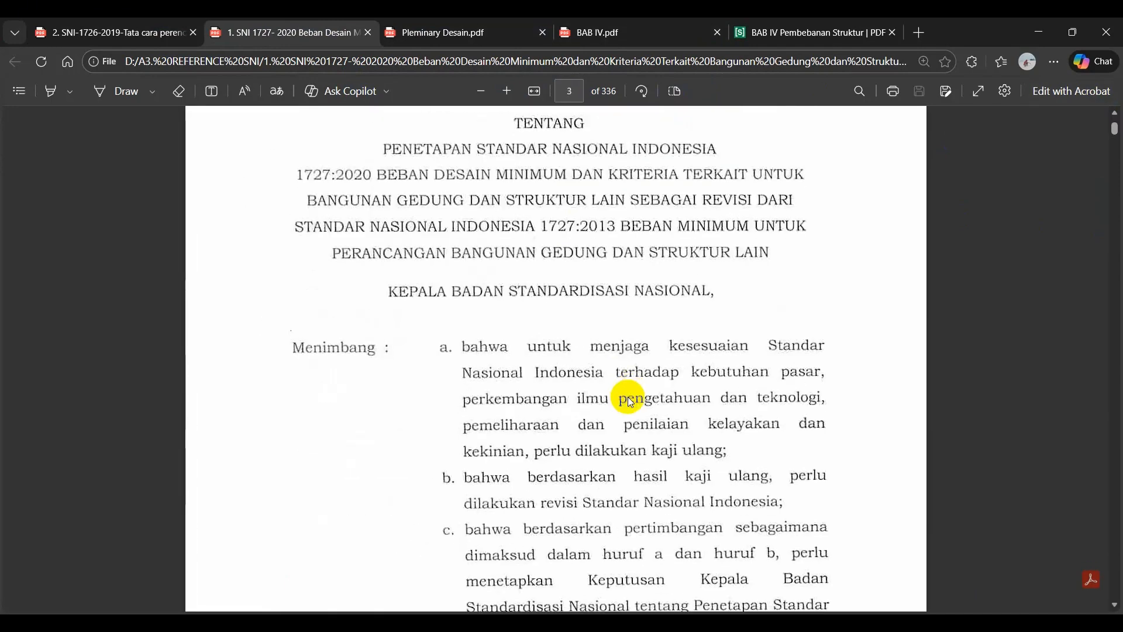
pyautogui.scroll(-20, 637, 400)
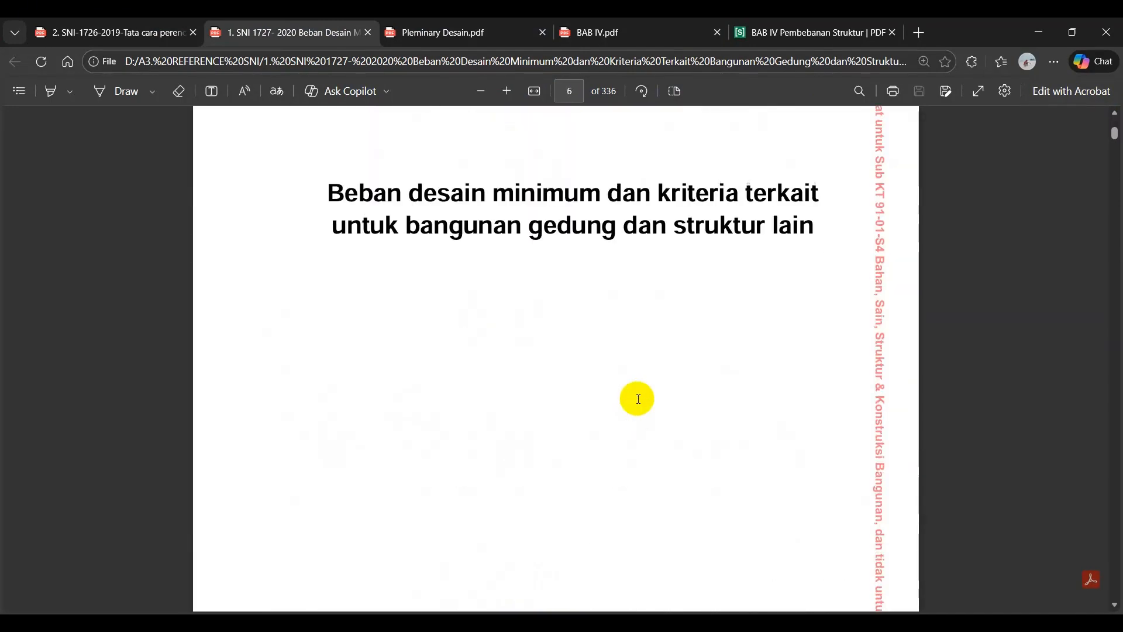
pyautogui.scroll(-10, 519, 406)
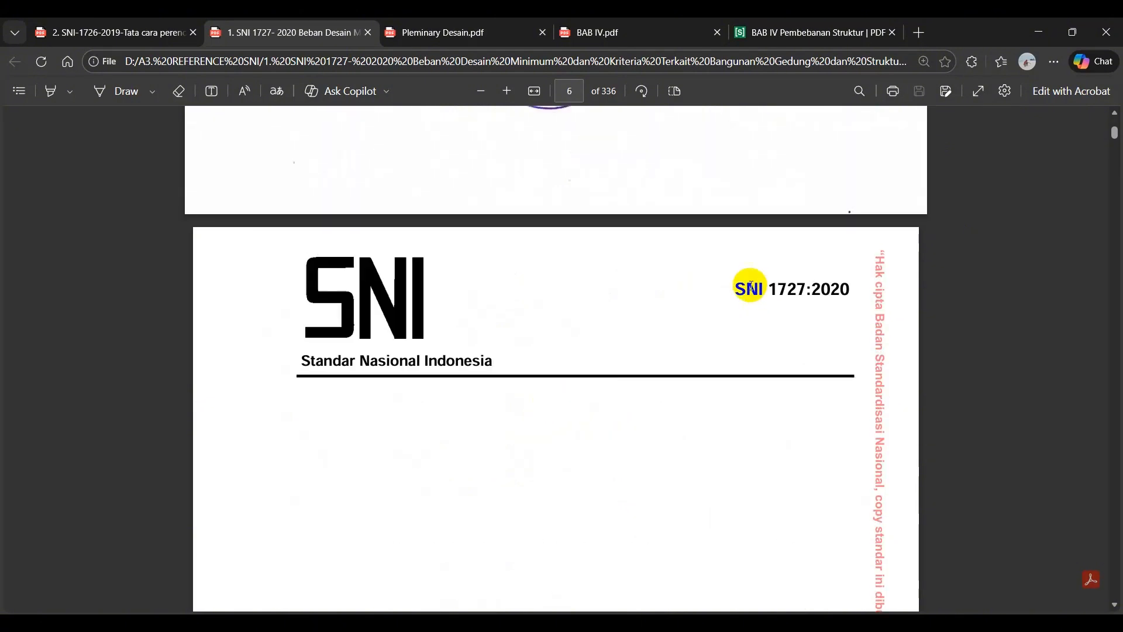
pyautogui.moveTo(735, 288); pyautogui.dragTo(836, 287)
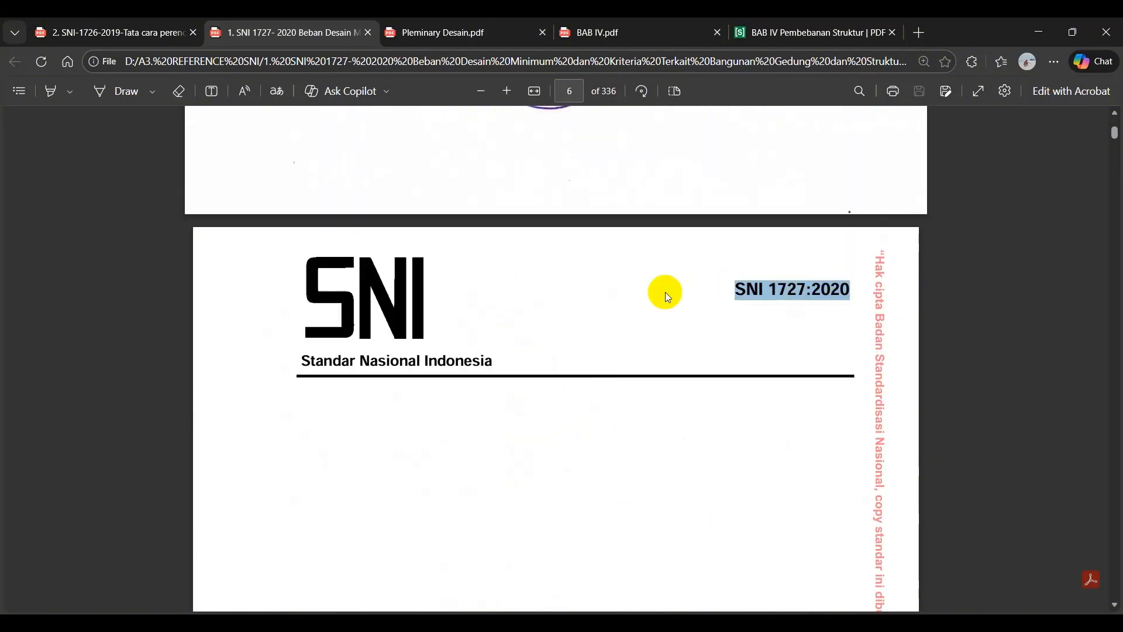
pyautogui.scroll(-6, 645, 322)
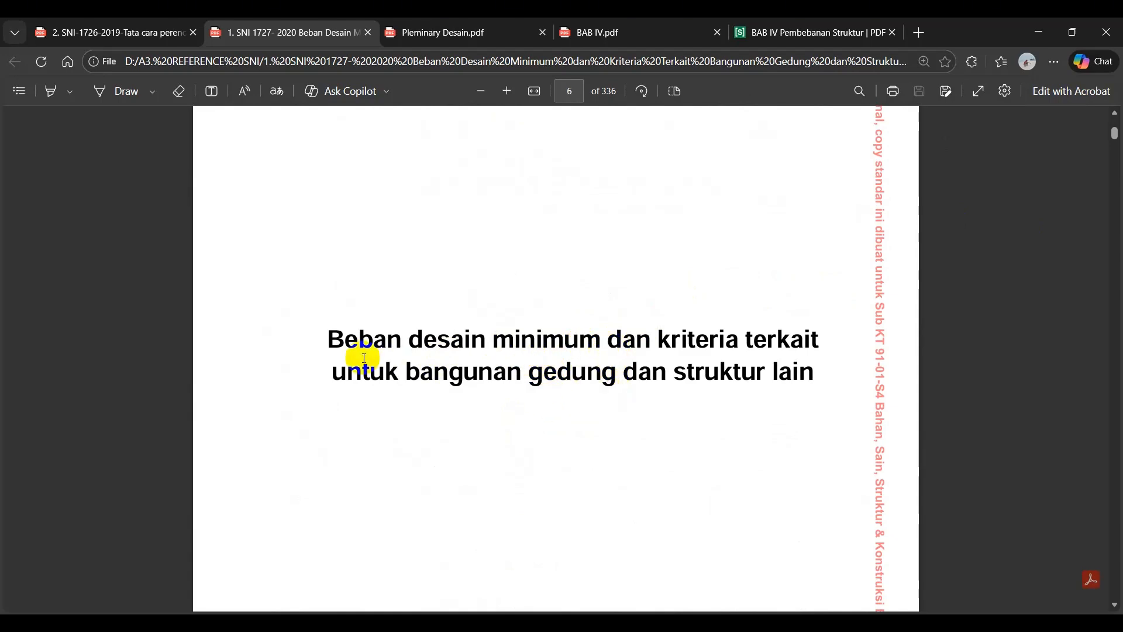
# Show the PDF's table of contents and go to its Beban Hidup Atap entry.
pyautogui.click(18, 93)
pyautogui.click(566, 111)
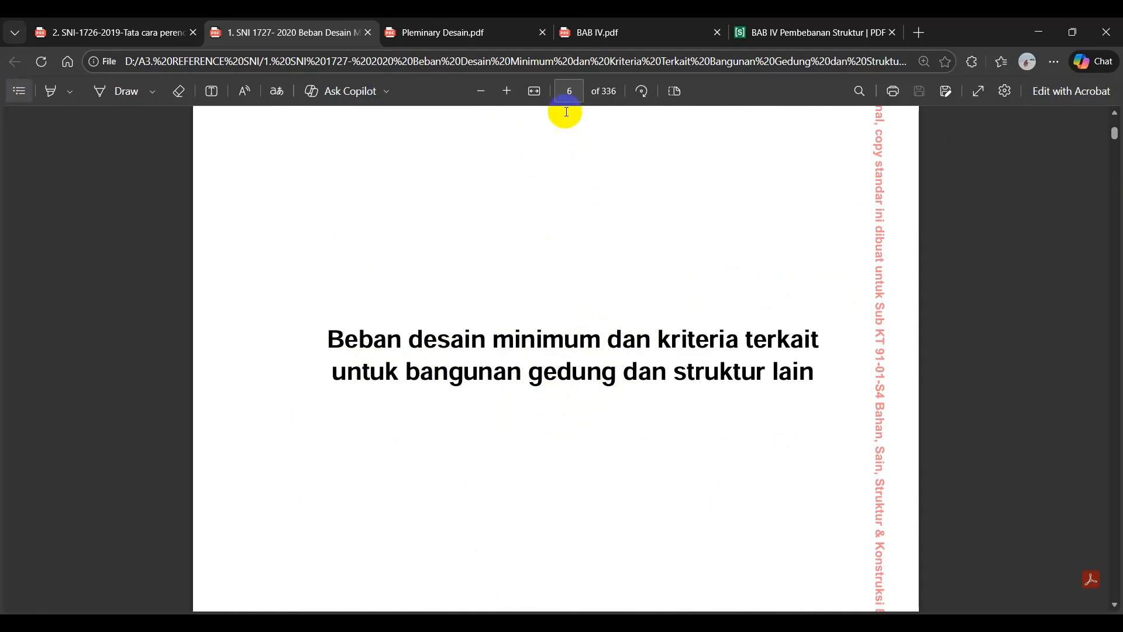
pyautogui.click(569, 91)
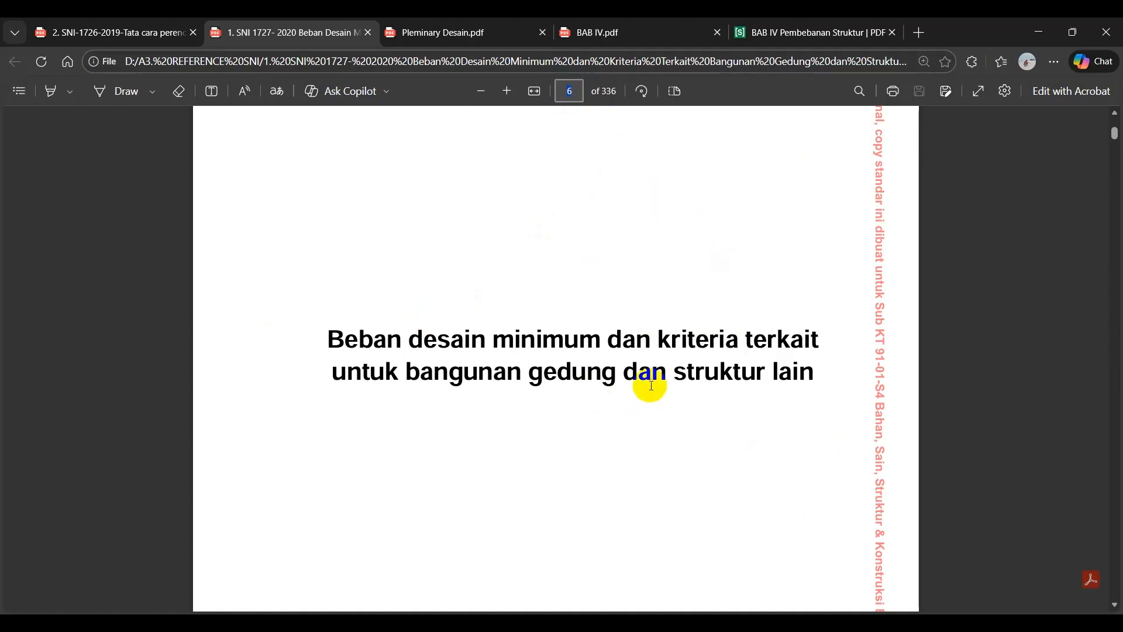
pyautogui.click(16, 92)
pyautogui.click(104, 439)
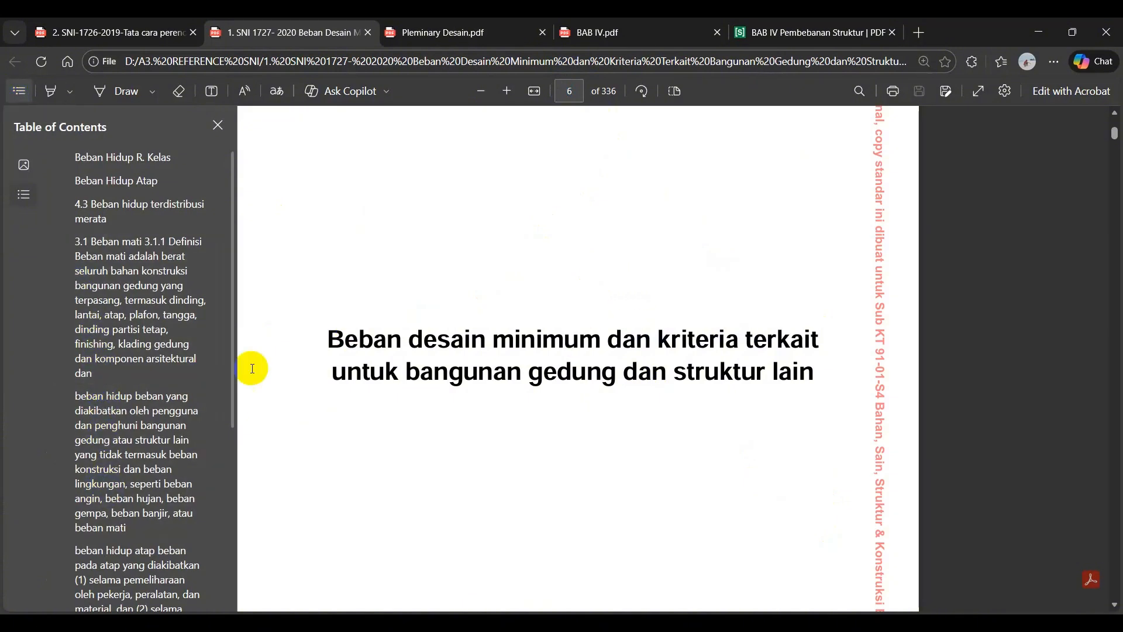
pyautogui.scroll(-5, 126, 485)
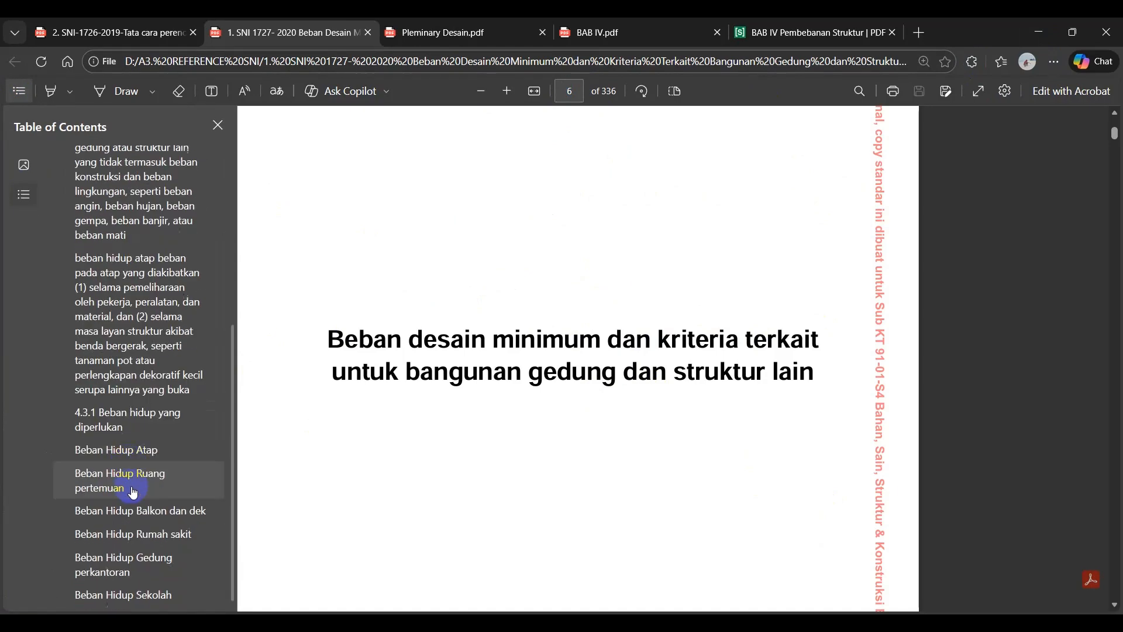
pyautogui.click(122, 480)
pyautogui.click(118, 450)
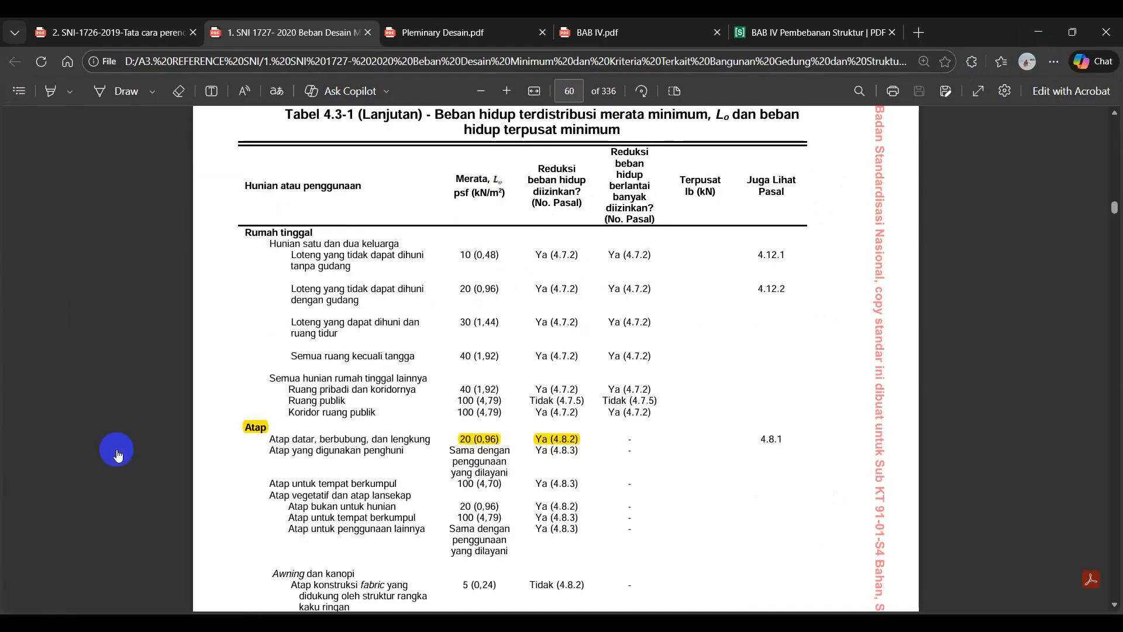
# Examine the Atap rows of Tabel 4.3-1 for the minimum roof live loads.
pyautogui.scroll(3, 503, 264)
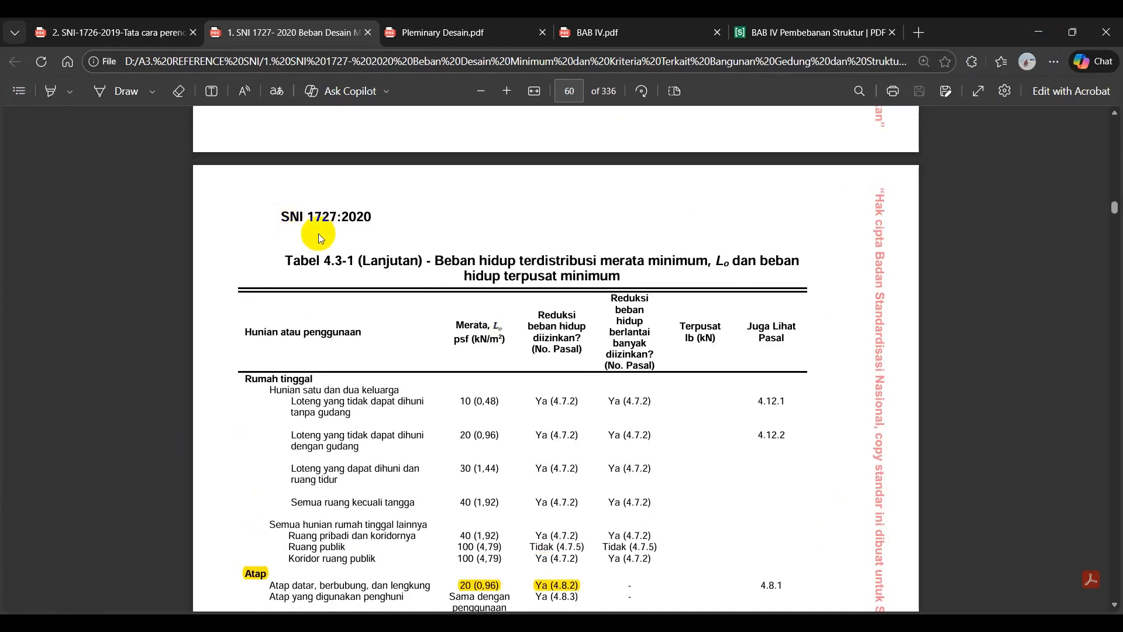
pyautogui.scroll(-3, 421, 327)
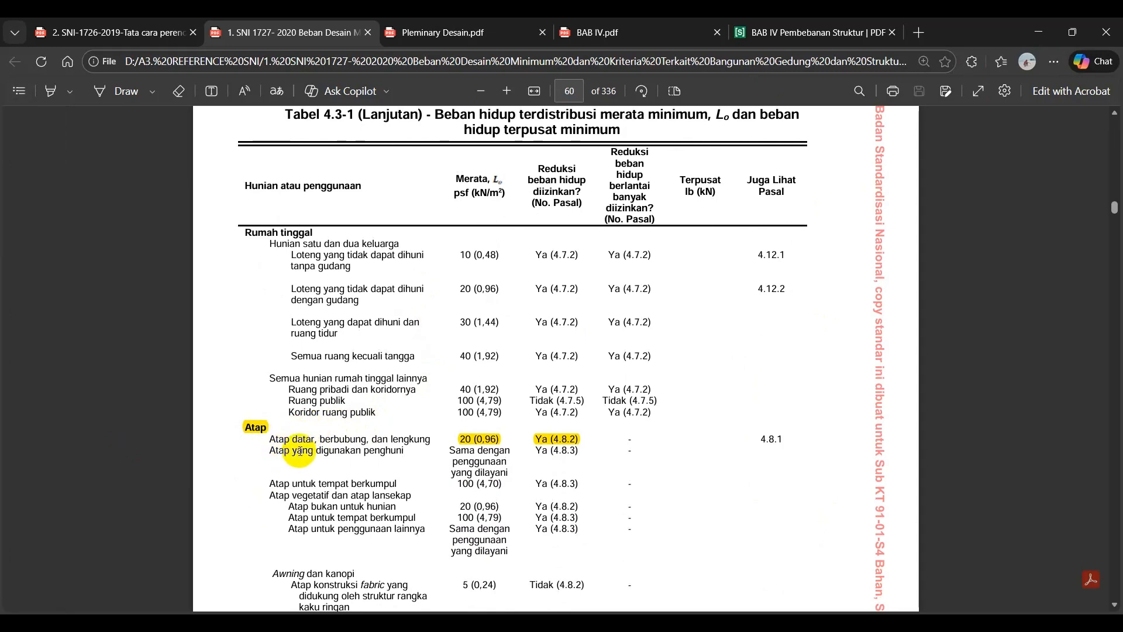
pyautogui.moveTo(261, 440); pyautogui.dragTo(286, 442)
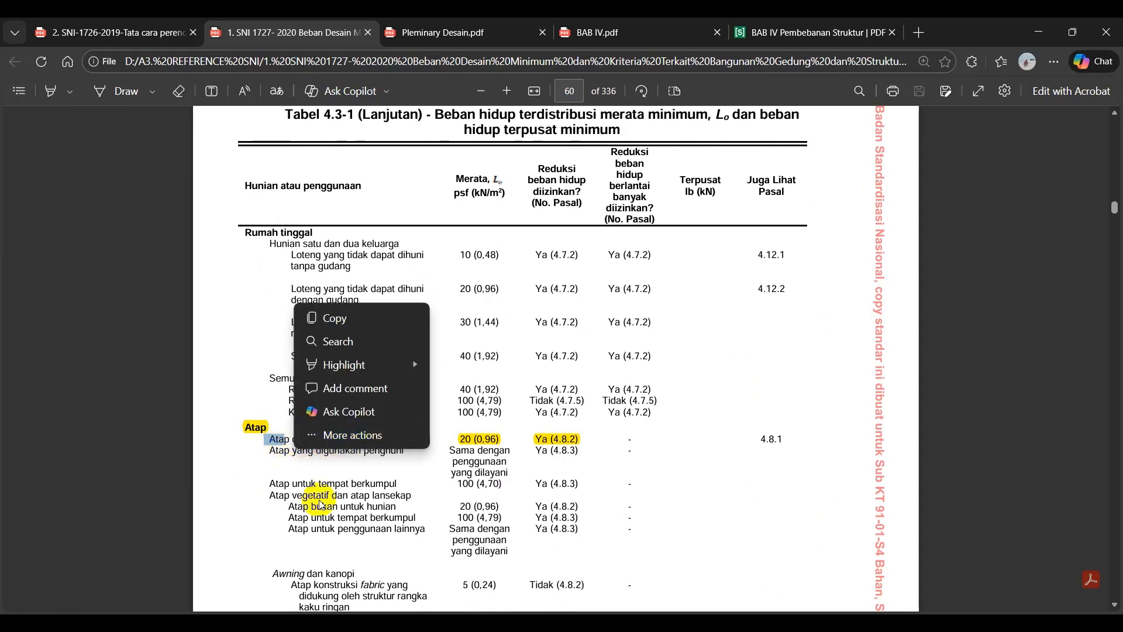
pyautogui.click(358, 493)
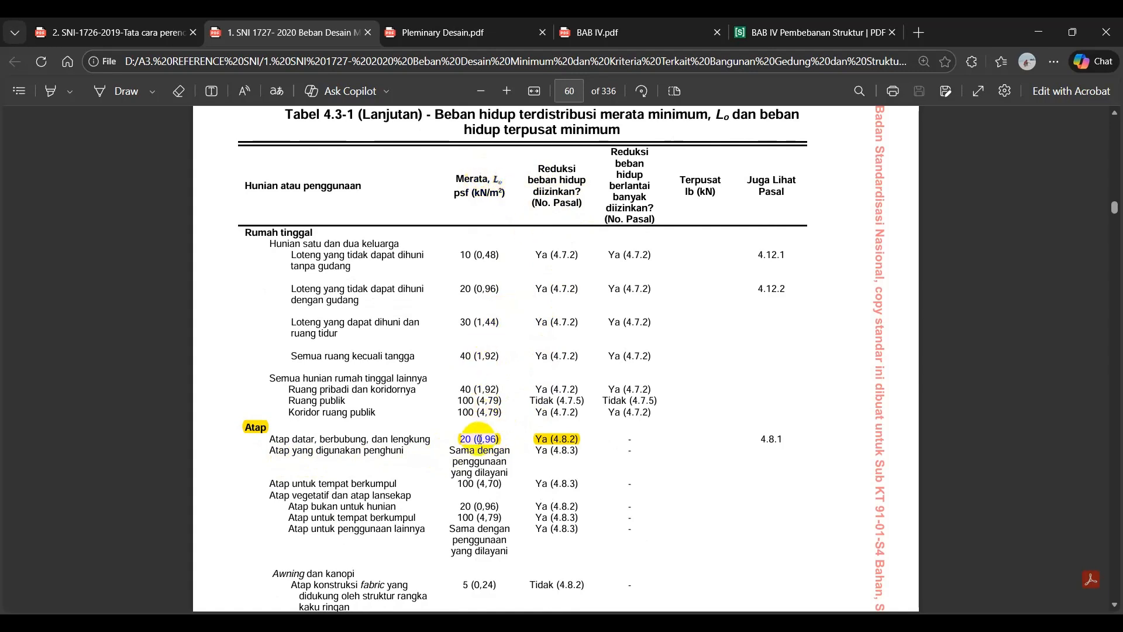
# Highlight the text "Atap untuk tempat berkumpul" in yellow in Tabel 4.3-1.
pyautogui.scroll(-1, 450, 444)
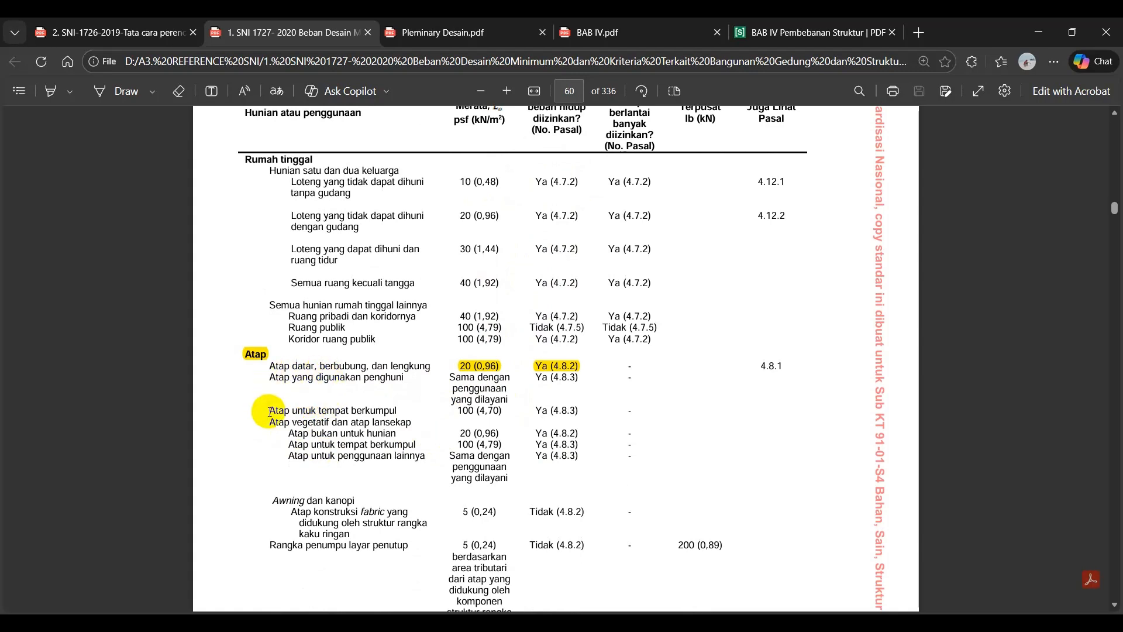
pyautogui.moveTo(269, 410); pyautogui.dragTo(404, 406)
pyautogui.click(428, 331)
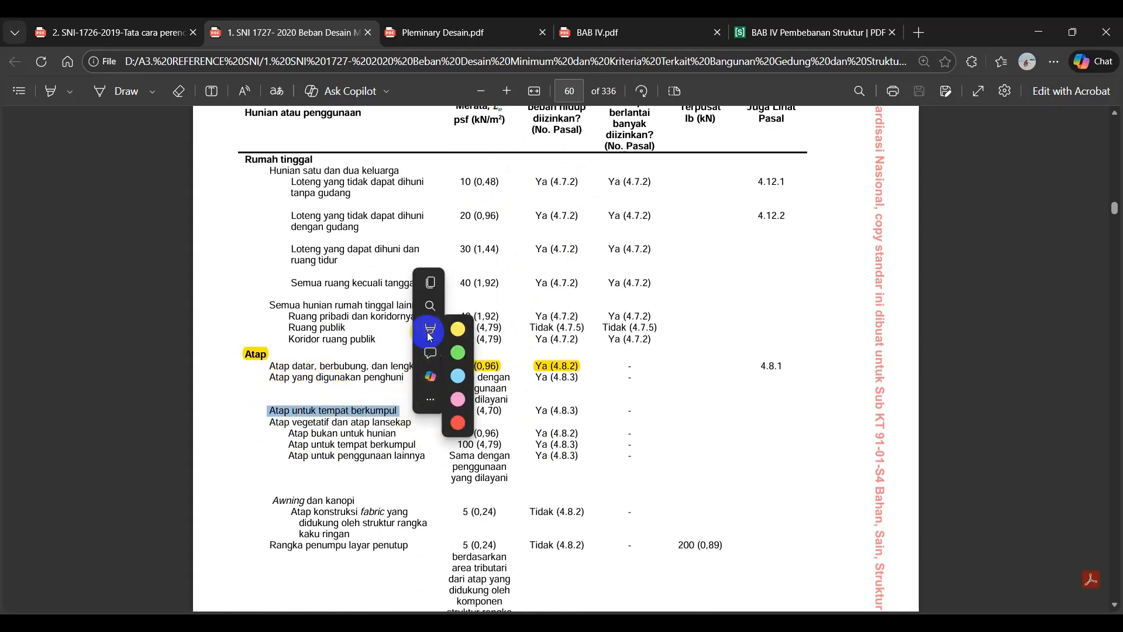
pyautogui.click(458, 331)
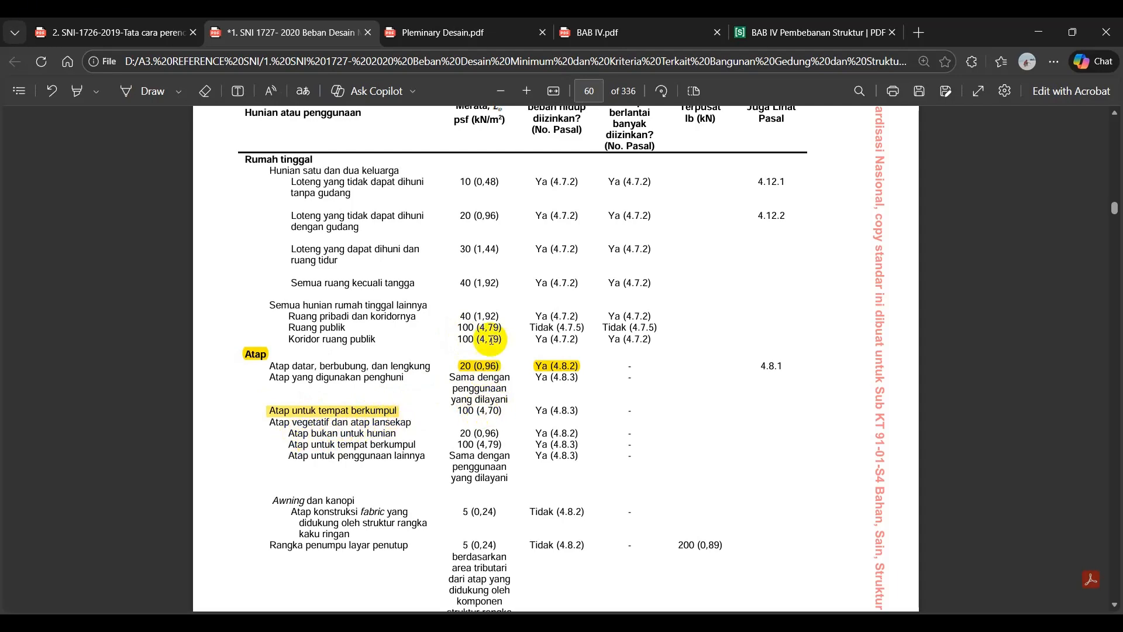
# Compare the distributed live loads of the flat roof row and the Atap untuk tempat berkumpul row.
pyautogui.scroll(2, 491, 334)
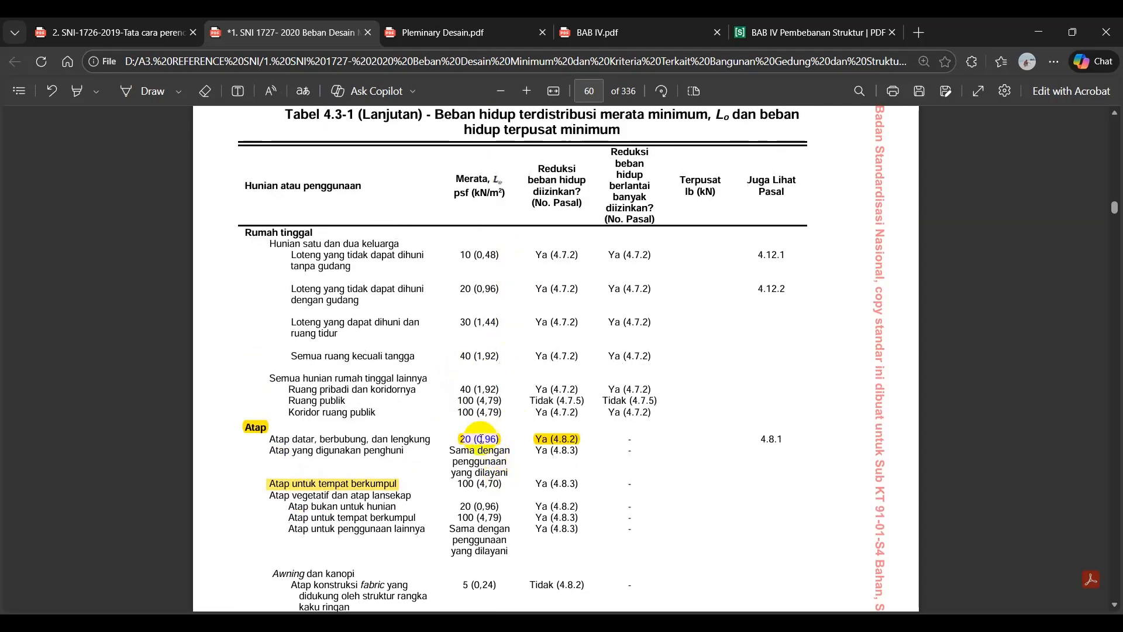
pyautogui.moveTo(474, 440); pyautogui.dragTo(495, 440)
pyautogui.click(479, 481)
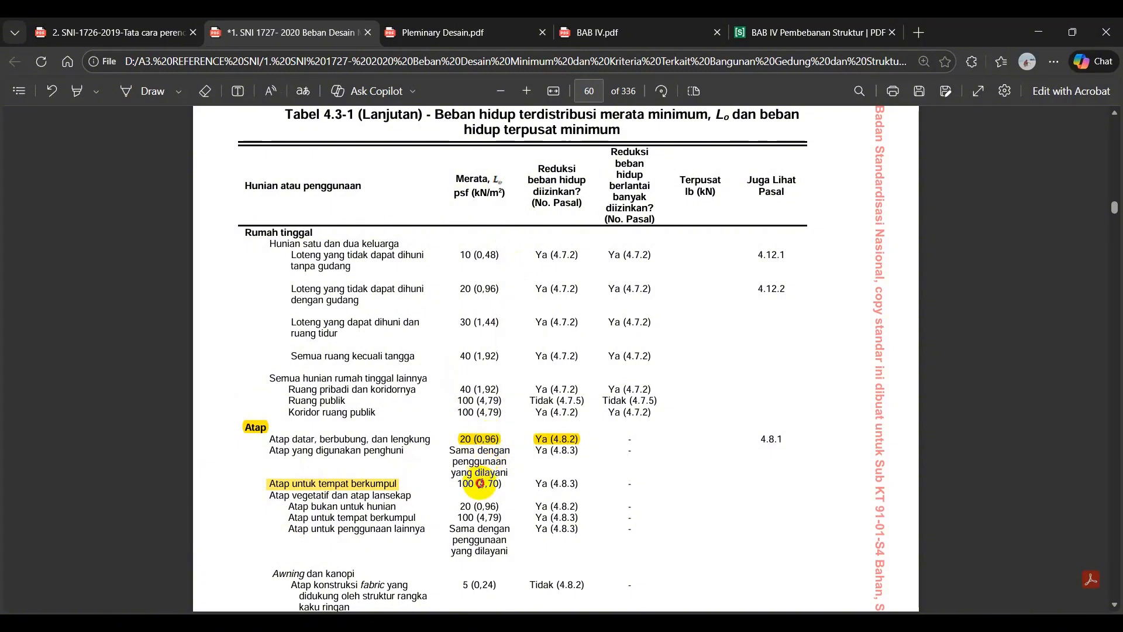
pyautogui.moveTo(497, 485); pyautogui.dragTo(497, 486)
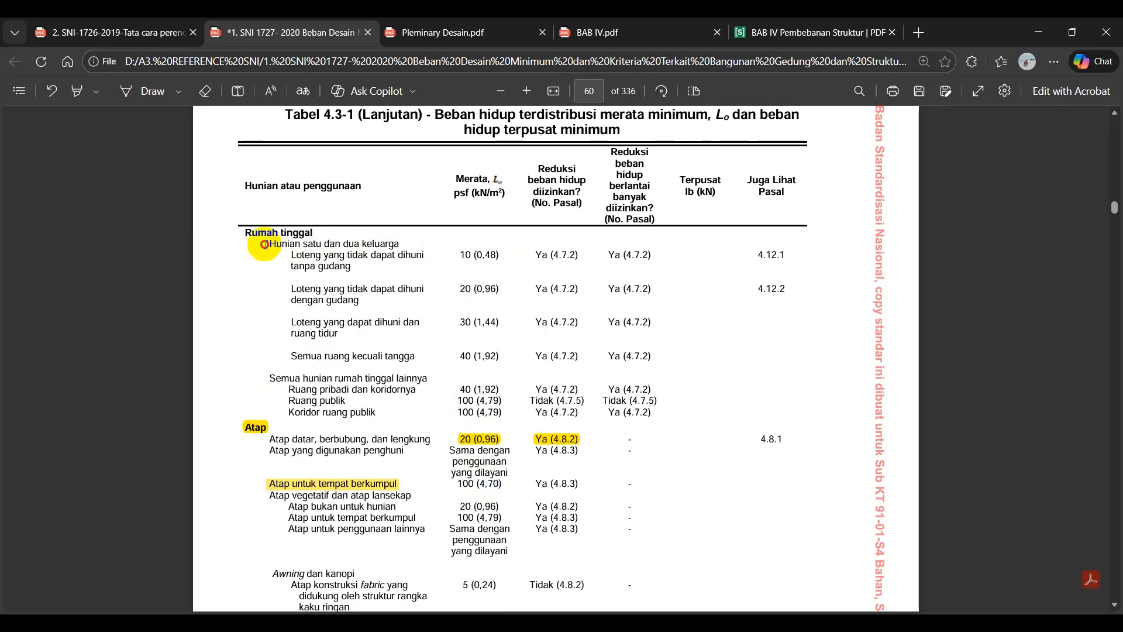
# Examine the Rumah tinggal rows and the title of Tabel 4.3-1 for minimum residential live loads.
pyautogui.moveTo(264, 245); pyautogui.dragTo(495, 257)
pyautogui.click(480, 267)
pyautogui.click(355, 301)
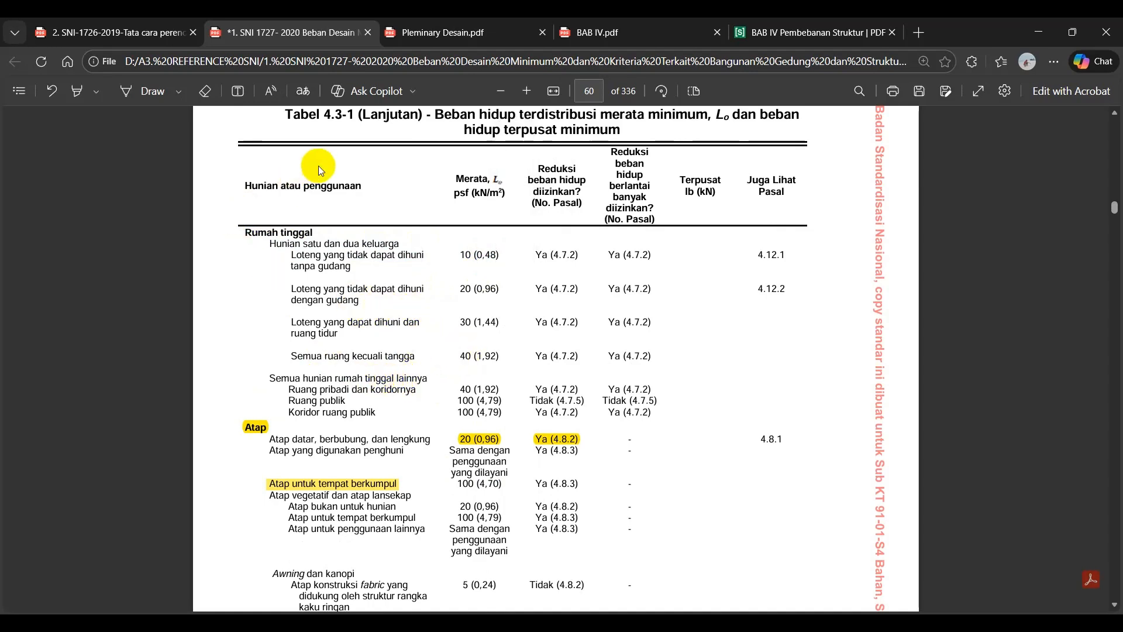
pyautogui.scroll(1, 418, 291)
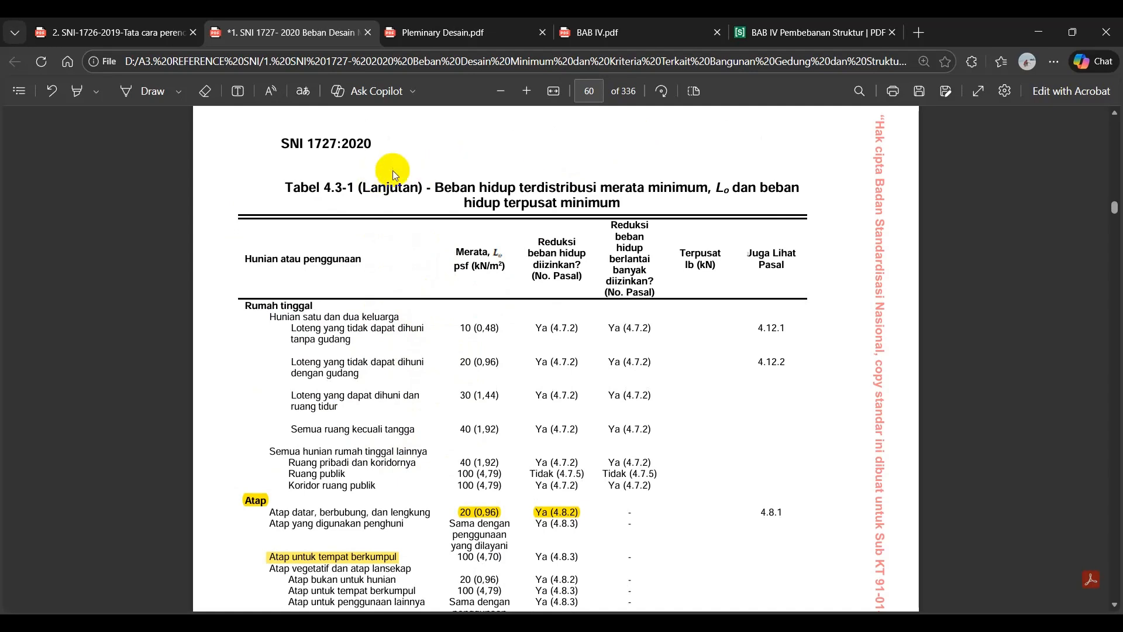
pyautogui.doubleClick(340, 200)
pyautogui.moveTo(286, 189); pyautogui.dragTo(728, 215)
pyautogui.click(586, 355)
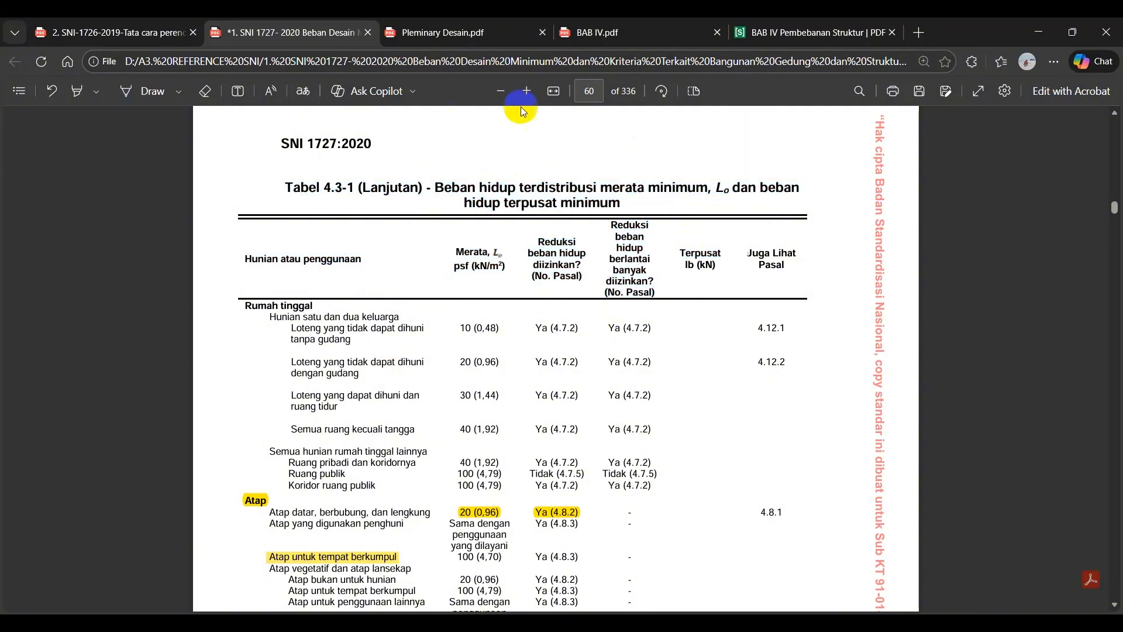
# Examine the Sekolah rows on page 61 of the PDF for the classroom and corridor distributed live loads.
pyautogui.click(589, 90)
pyautogui.scroll(-4, 413, 375)
pyautogui.scroll(-14, 413, 374)
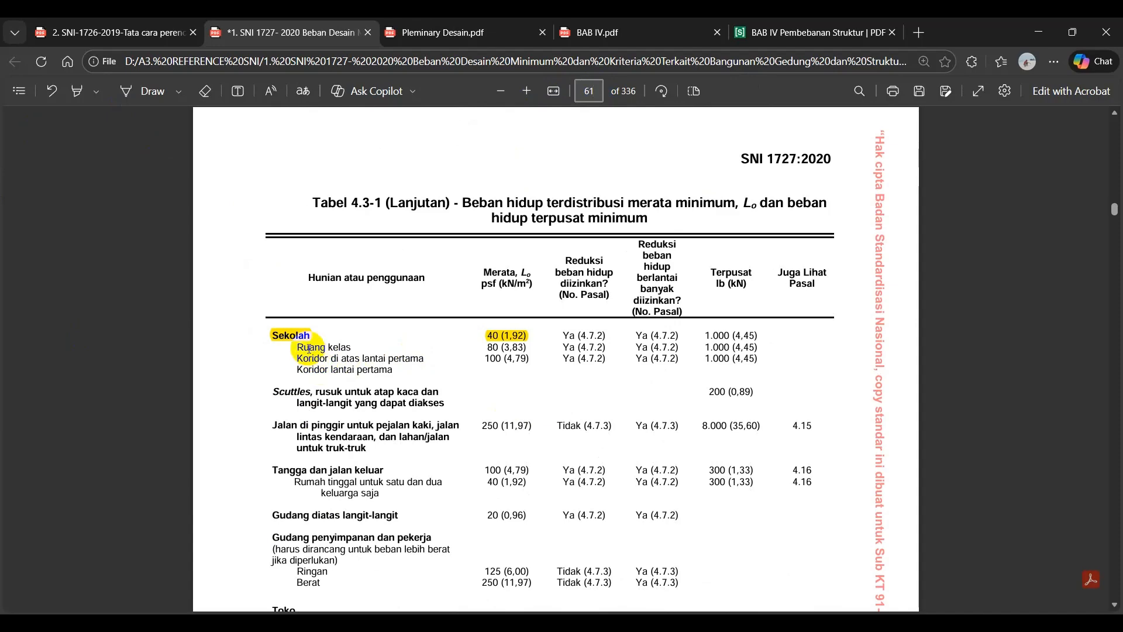
pyautogui.scroll(-1, 313, 345)
pyautogui.moveTo(294, 273); pyautogui.dragTo(352, 273)
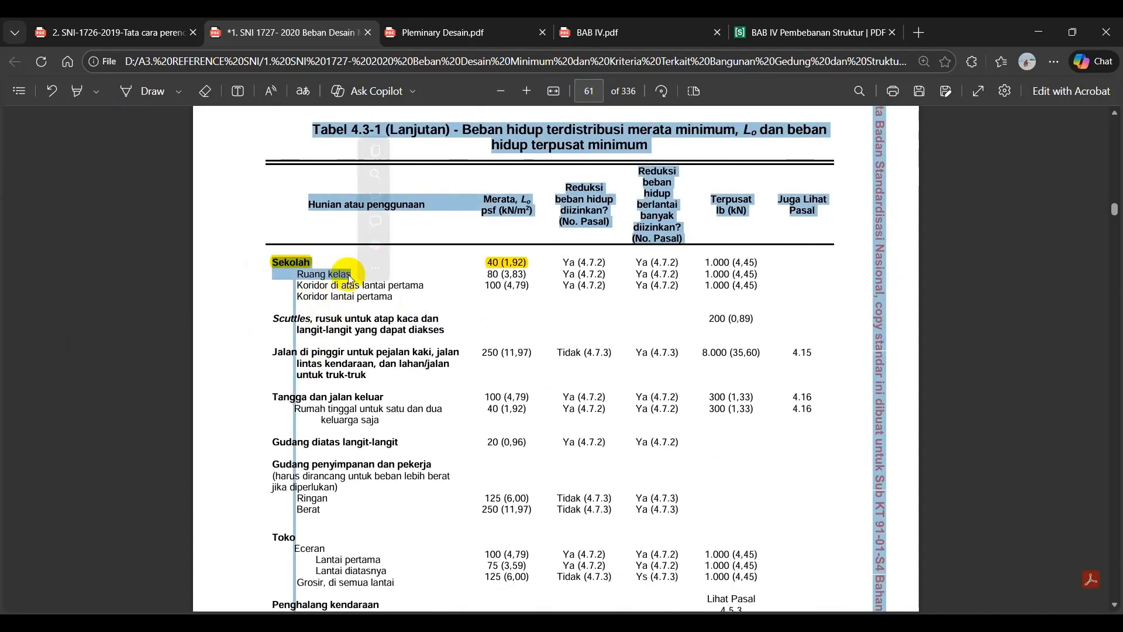
pyautogui.click(394, 277)
pyautogui.moveTo(507, 274); pyautogui.dragTo(515, 276)
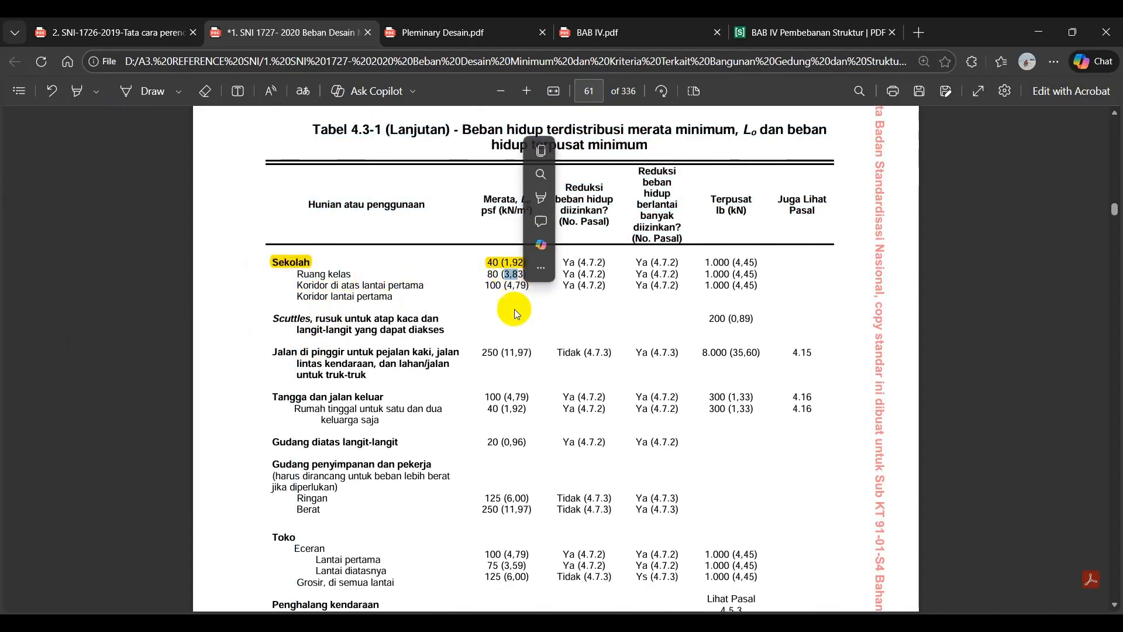
pyautogui.click(514, 308)
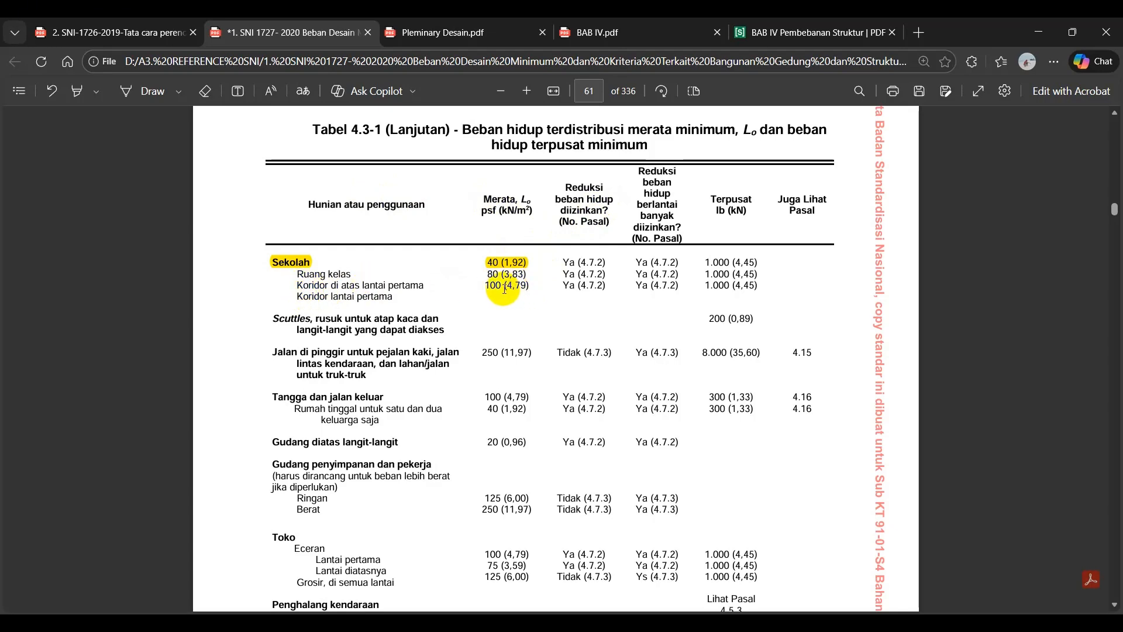
pyautogui.moveTo(504, 287); pyautogui.dragTo(526, 287)
pyautogui.click(426, 310)
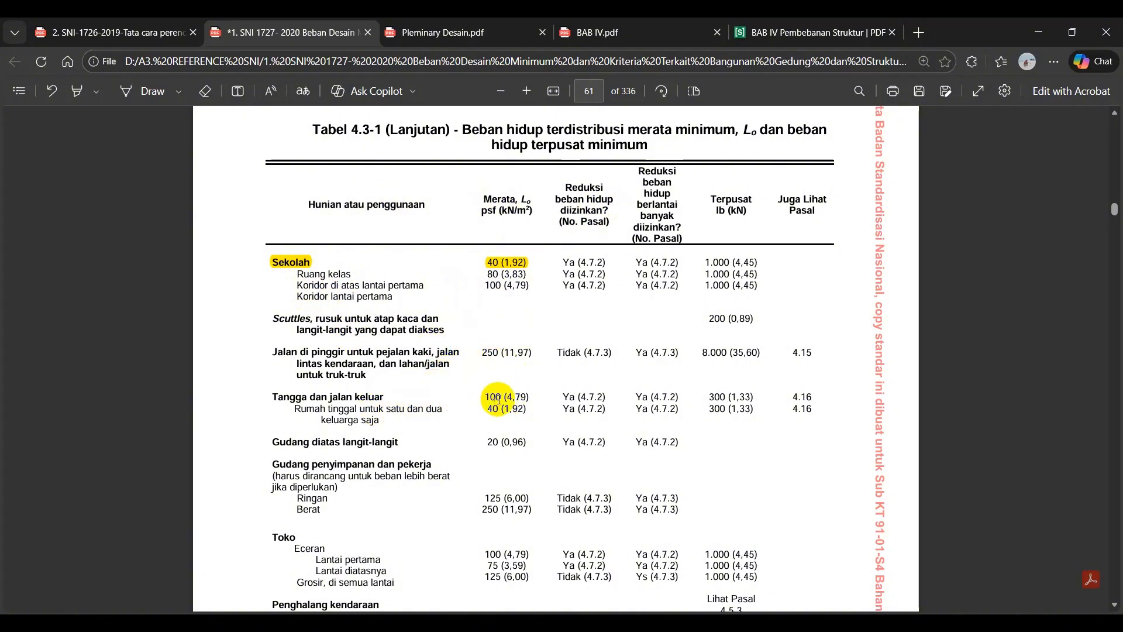
# Examine the Toko rows of Tabel 4.3-1 for the retail and wholesale live loads and whether live load reduction is permitted.
pyautogui.scroll(-3, 515, 408)
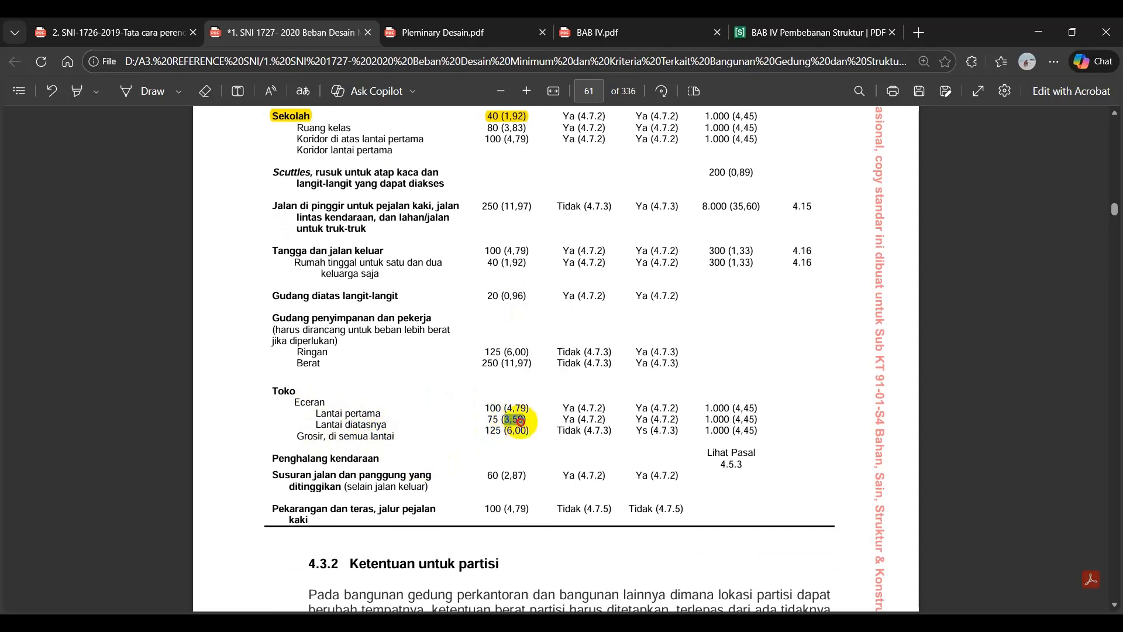
pyautogui.click(367, 435)
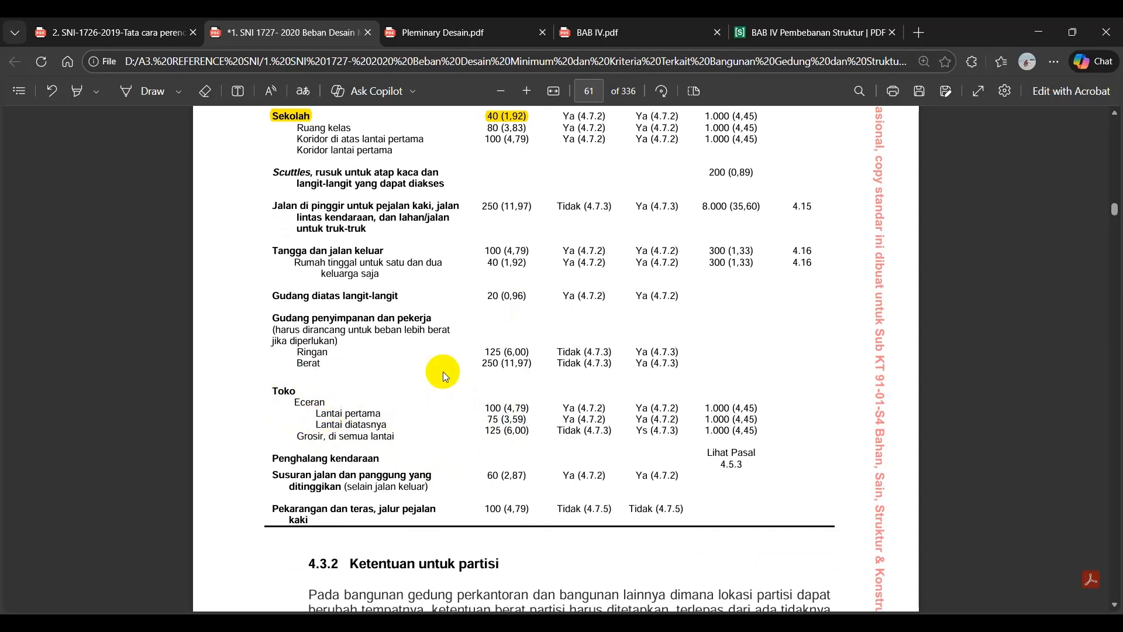
pyautogui.moveTo(299, 436); pyautogui.dragTo(322, 440)
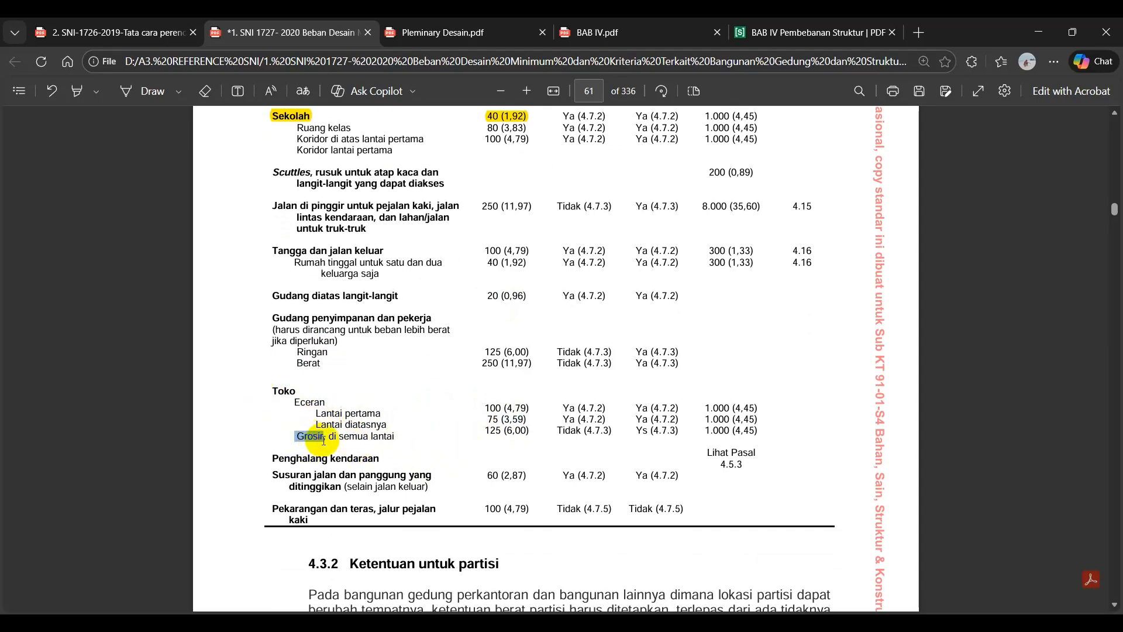
pyautogui.click(516, 436)
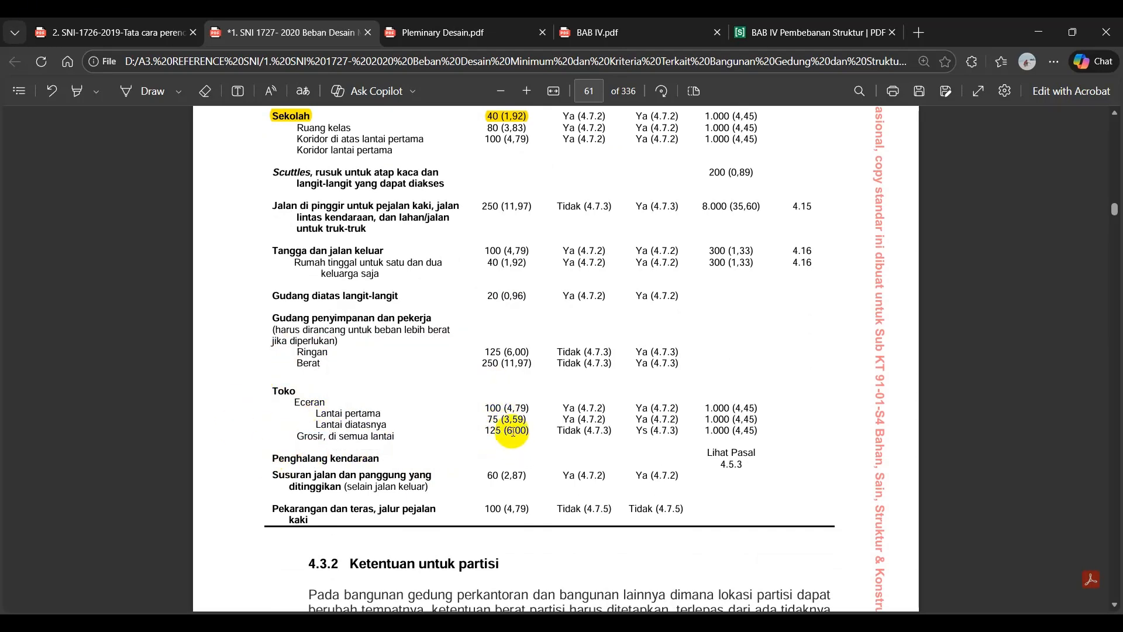
pyautogui.scroll(1, 509, 293)
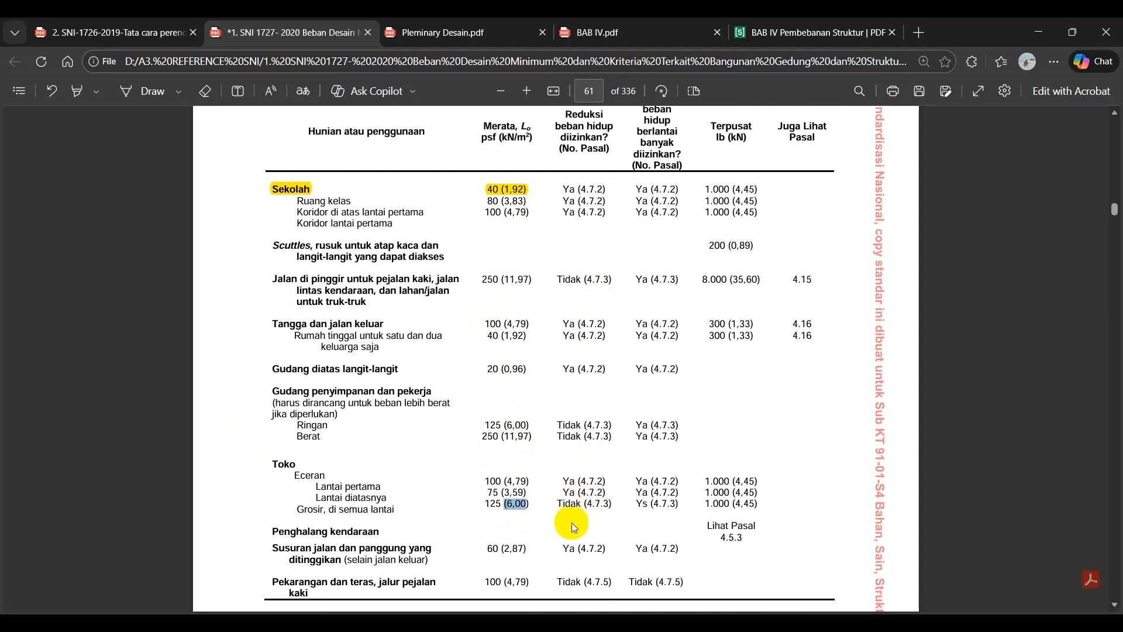
pyautogui.moveTo(559, 506); pyautogui.dragTo(611, 504)
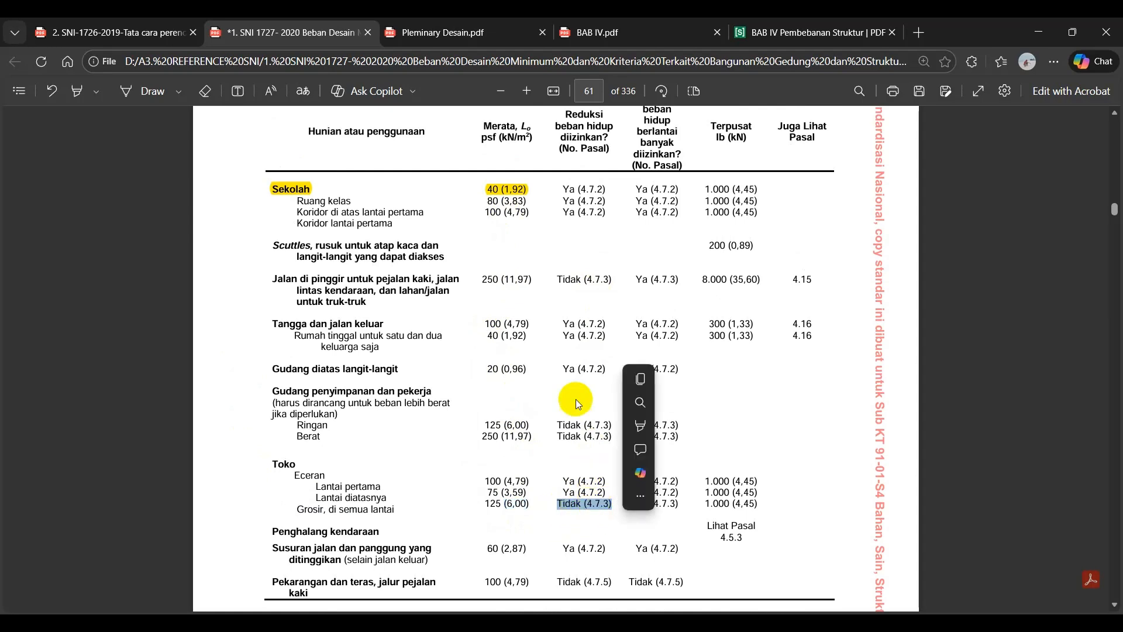
pyautogui.scroll(2, 571, 223)
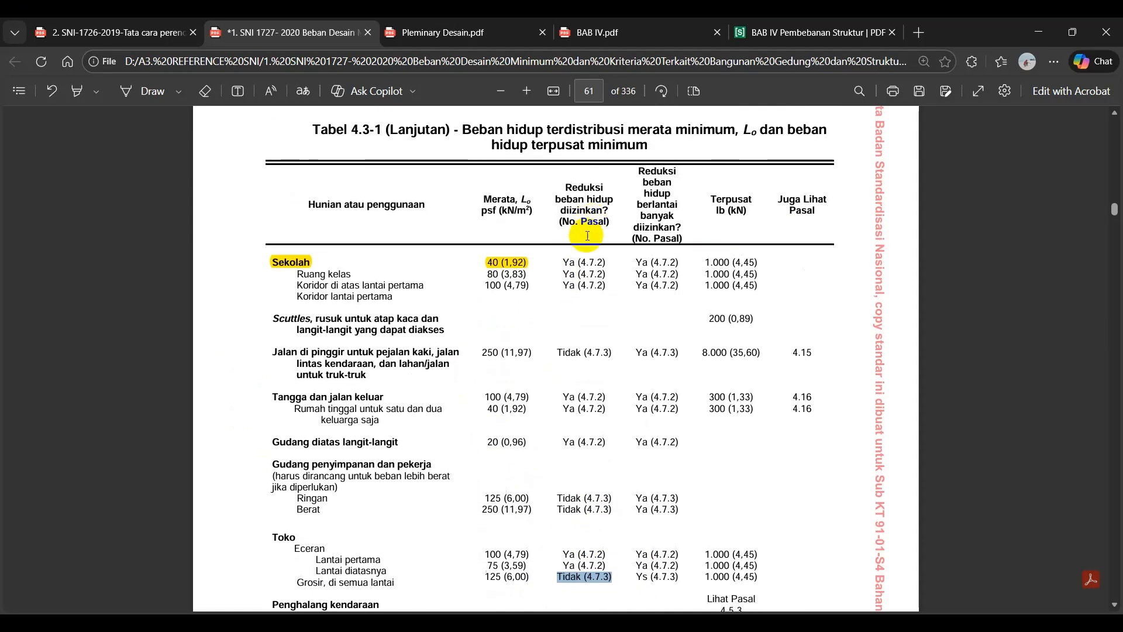
pyautogui.click(571, 260)
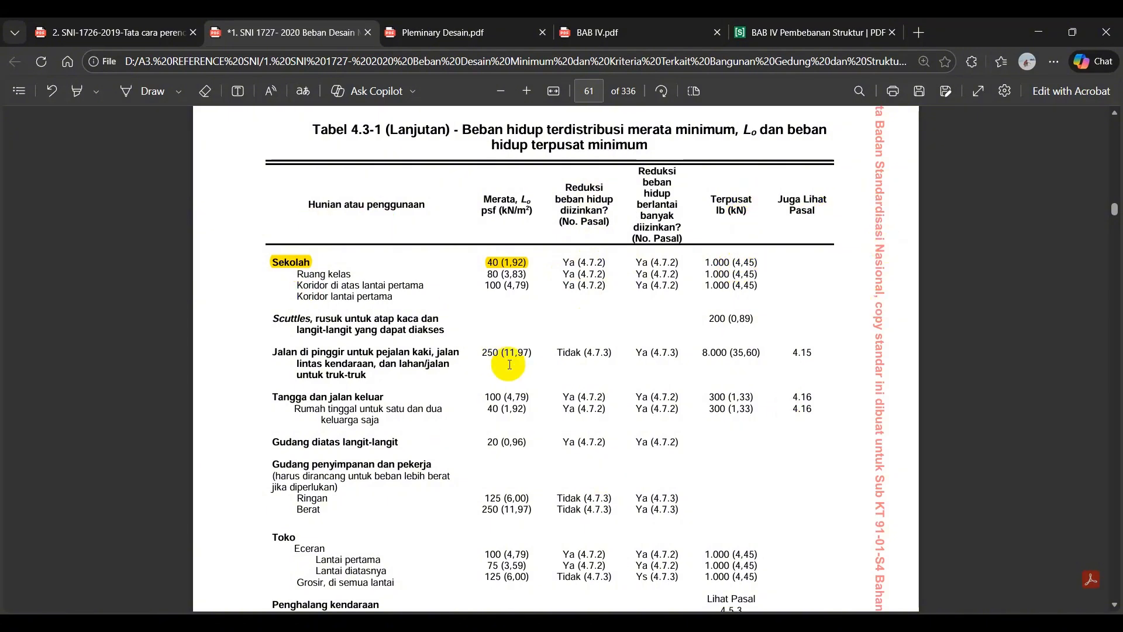
# Examine the Rumah sakit rows on page 59 for operating room, patient room and corridor live loads, and view the Gedung perkantoran rows.
pyautogui.scroll(9, 510, 365)
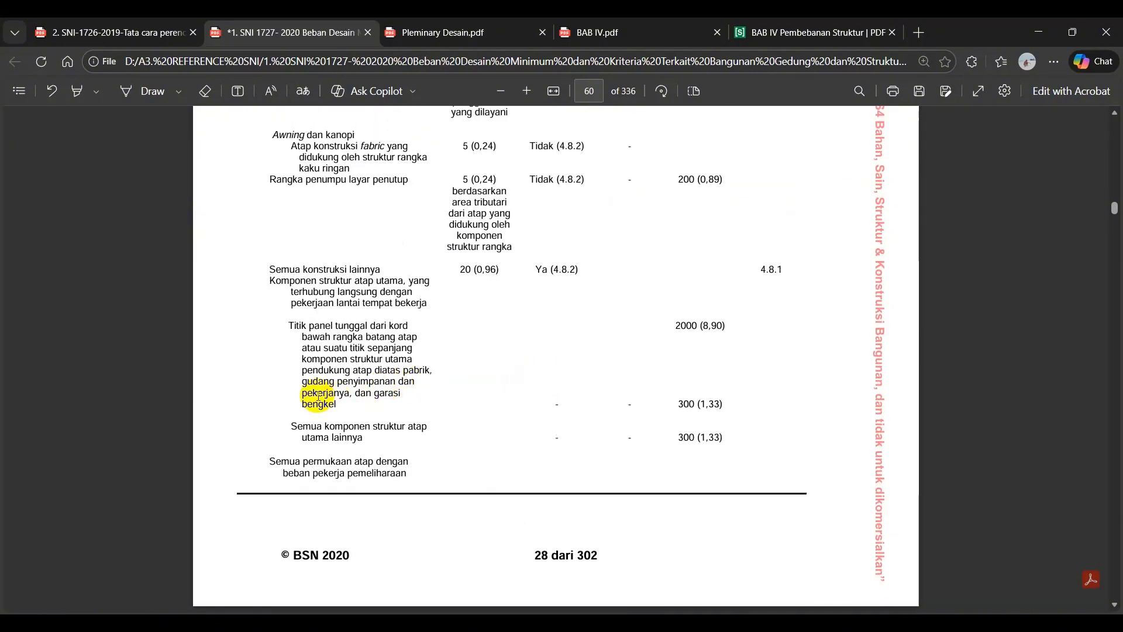
pyautogui.scroll(15, 318, 396)
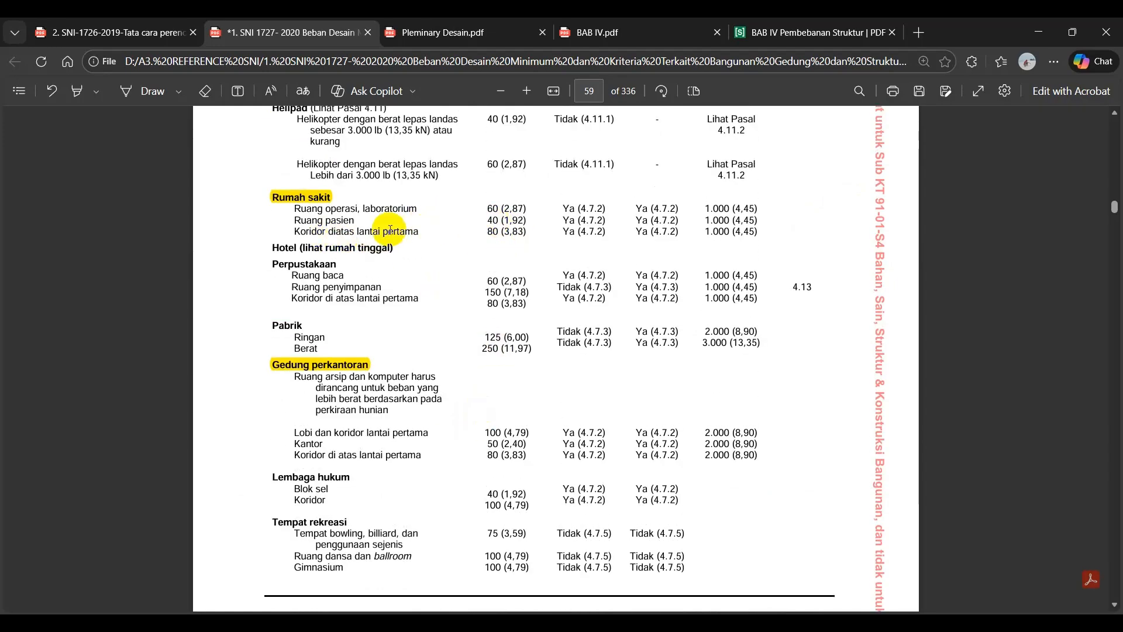
pyautogui.scroll(3, 519, 261)
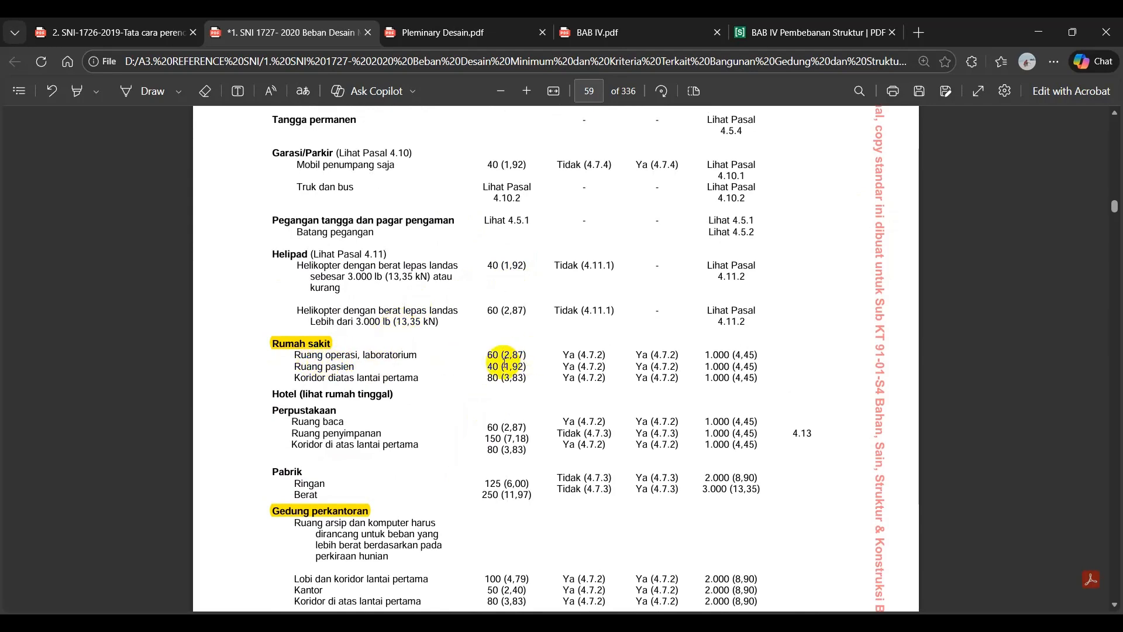
pyautogui.moveTo(512, 358); pyautogui.dragTo(517, 356)
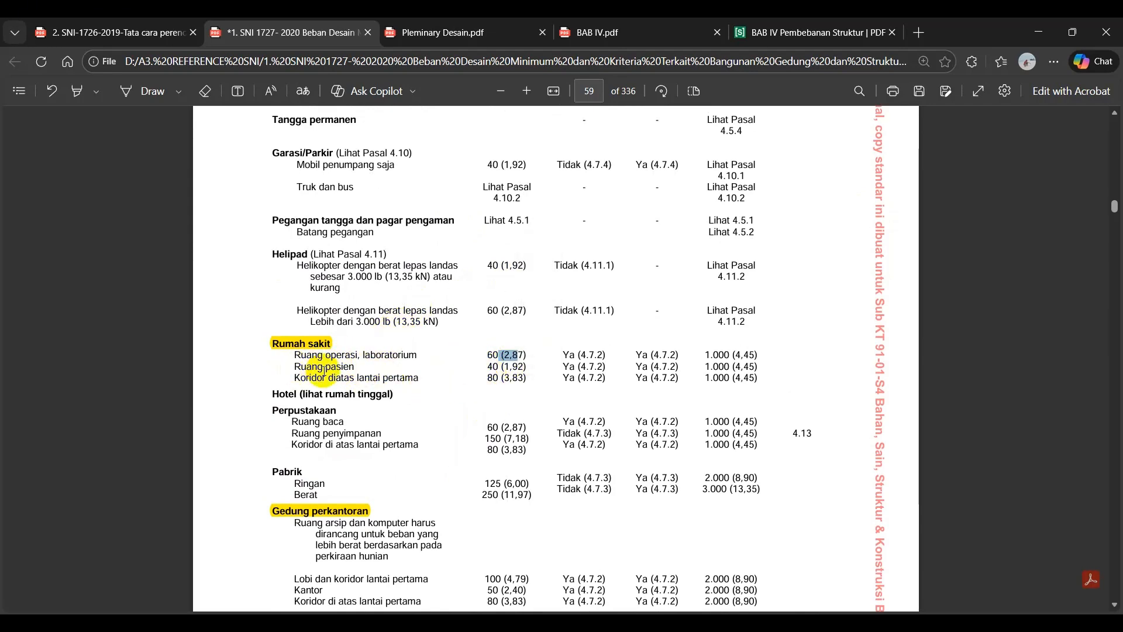
pyautogui.rightClick(503, 369)
pyautogui.click(476, 380)
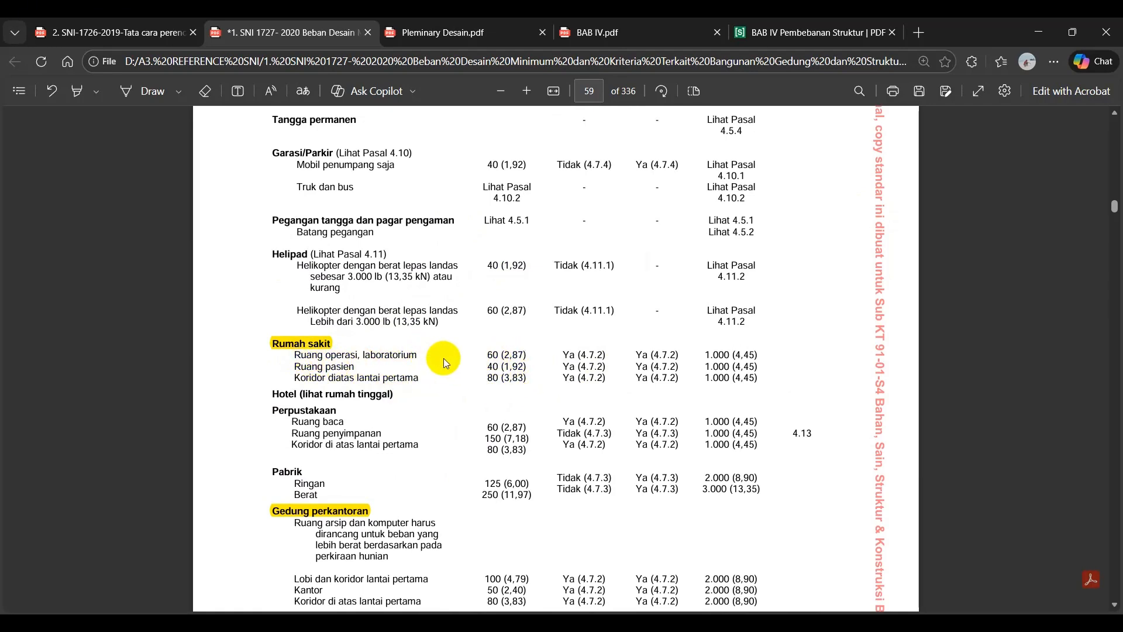
pyautogui.moveTo(503, 356); pyautogui.dragTo(525, 356)
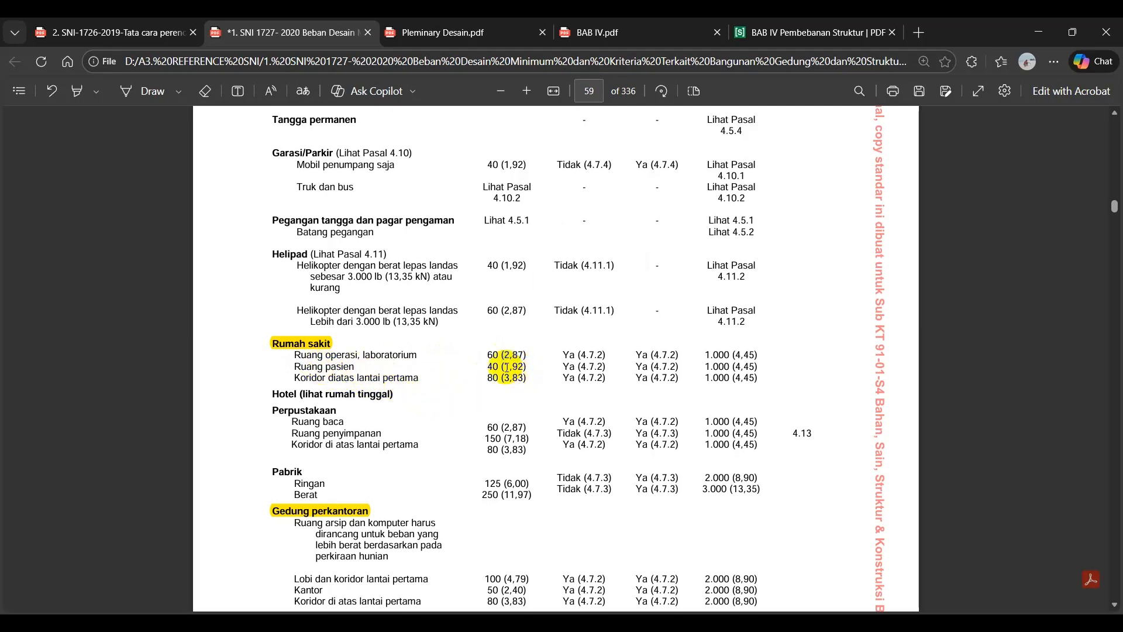
pyautogui.moveTo(520, 368); pyautogui.dragTo(525, 368)
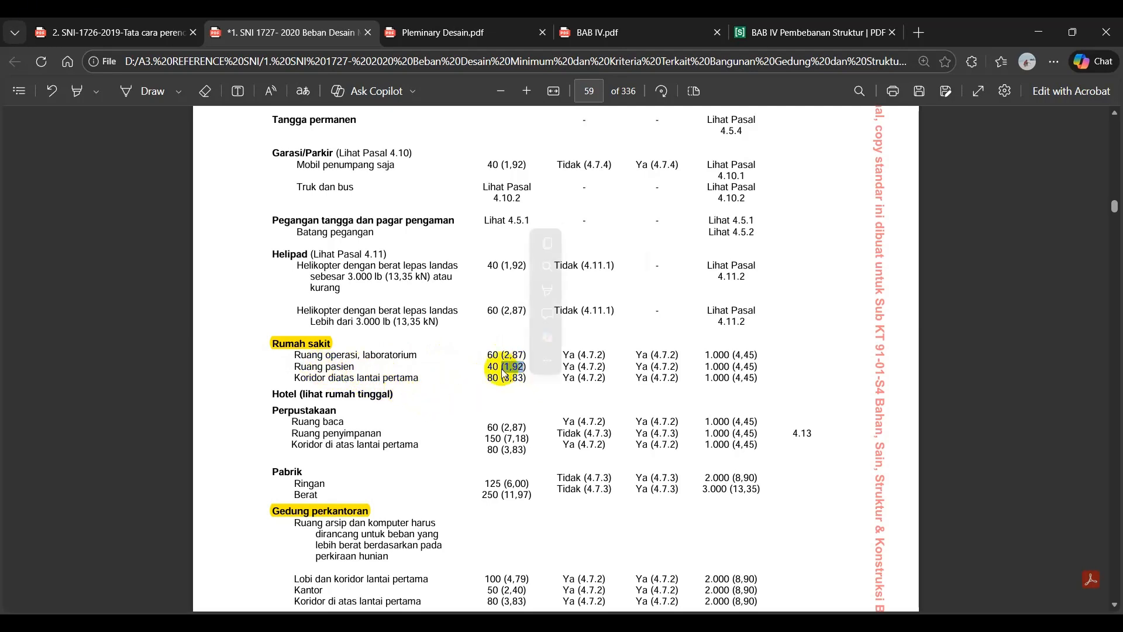
pyautogui.scroll(3, 403, 390)
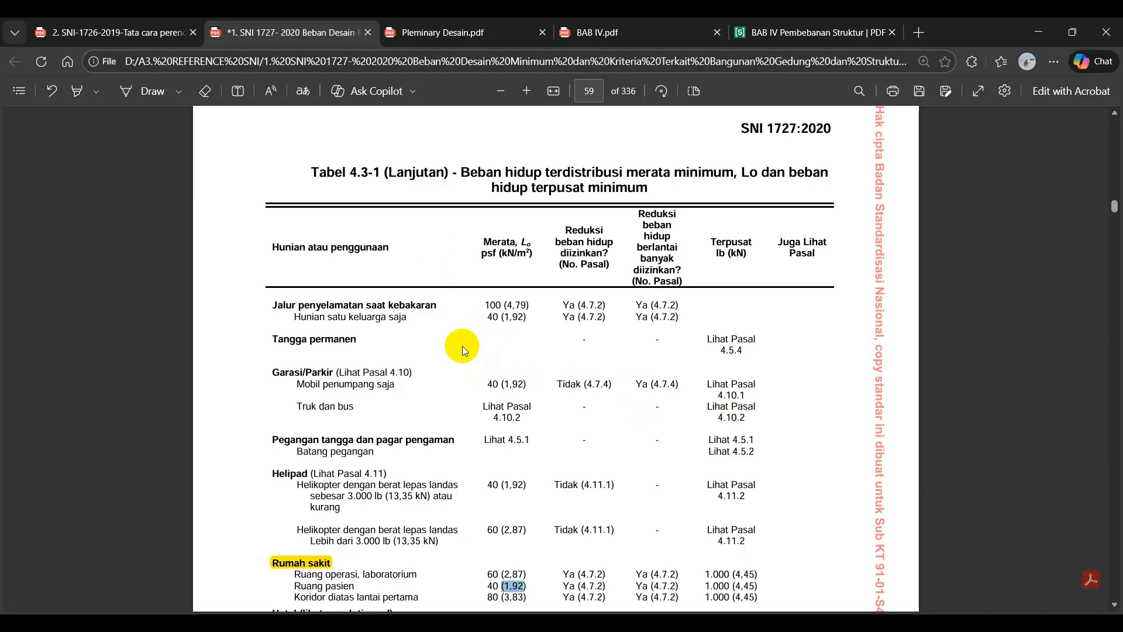
pyautogui.scroll(-18, 396, 450)
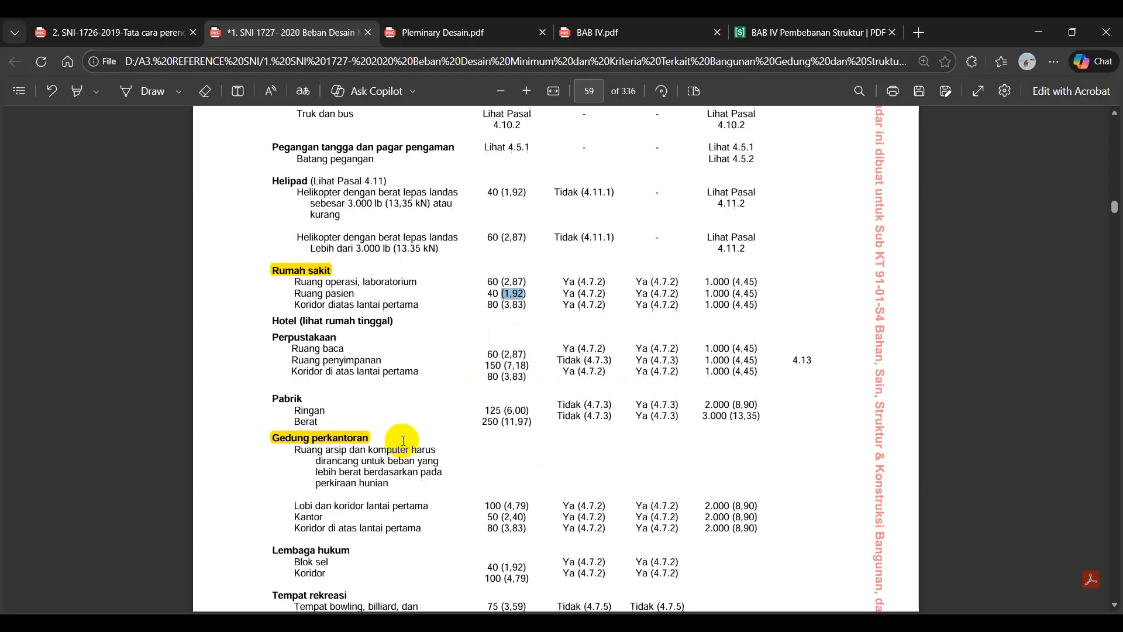
# Return to the Sekolah rows on page 61 and compare the Ruang kelas and Koridor di atas lantai pertama live loads.
pyautogui.scroll(-10, 386, 384)
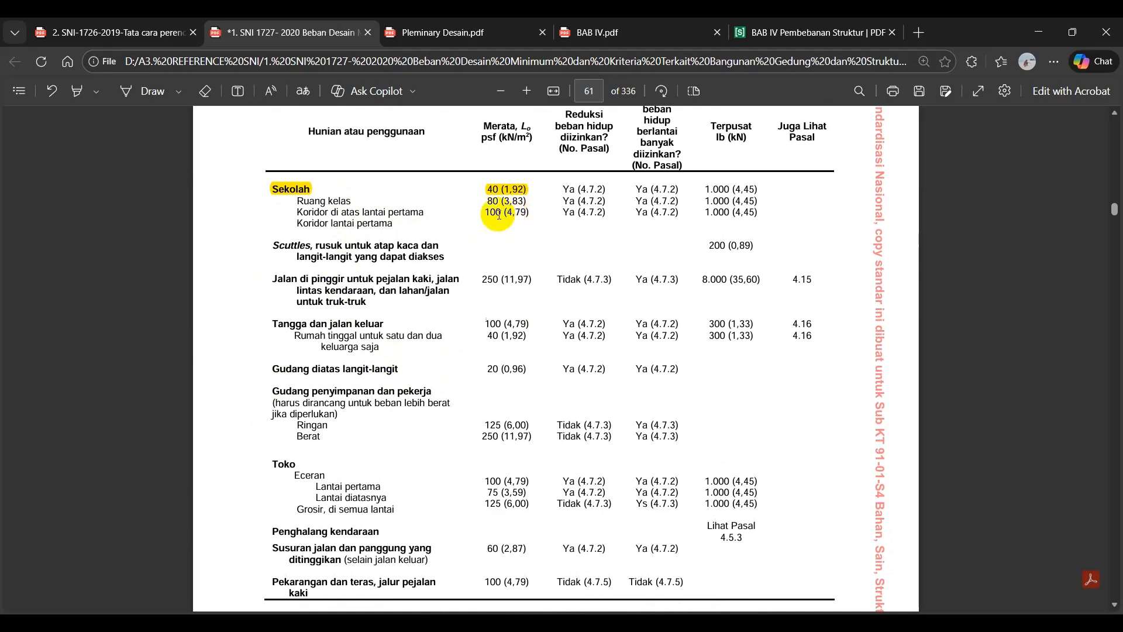
pyautogui.moveTo(296, 212); pyautogui.dragTo(430, 214)
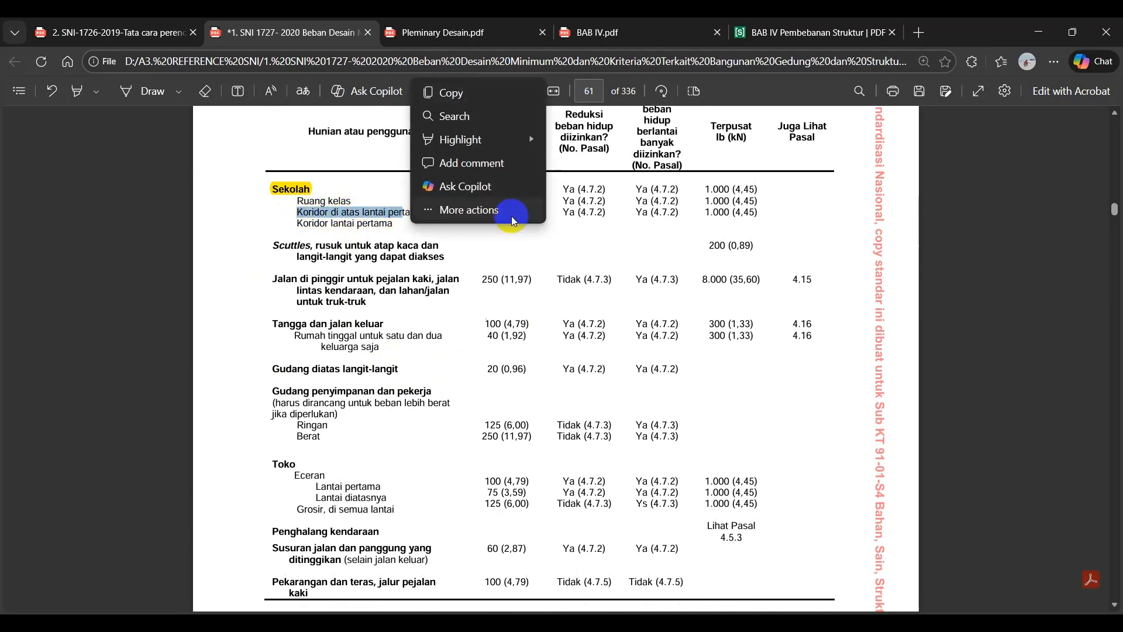
pyautogui.click(515, 253)
pyautogui.moveTo(504, 212); pyautogui.dragTo(526, 212)
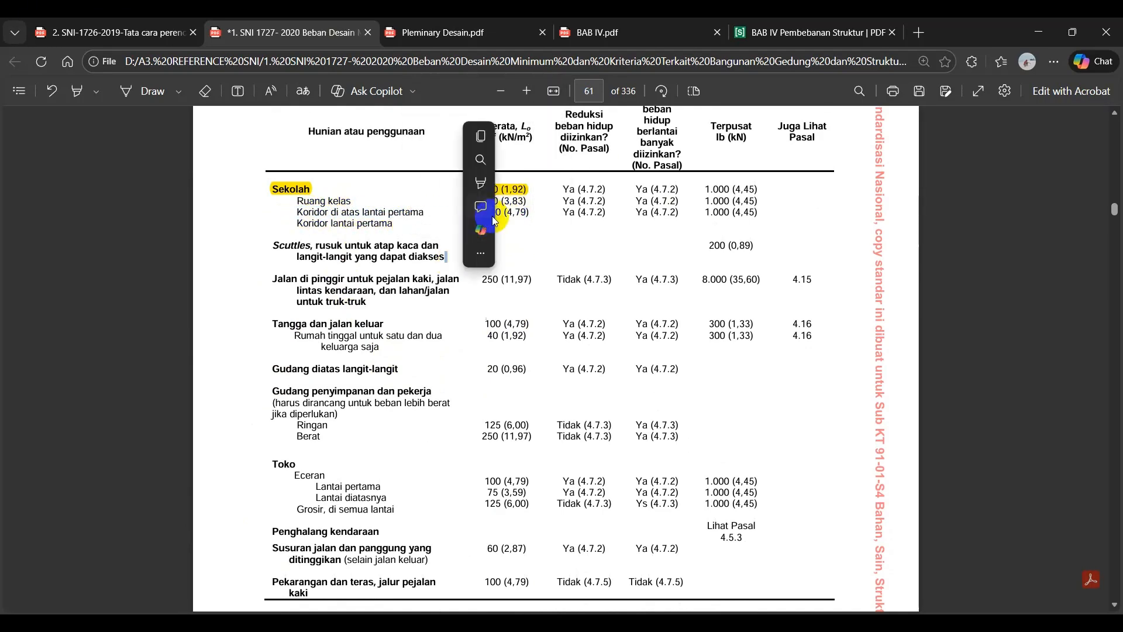
pyautogui.click(341, 218)
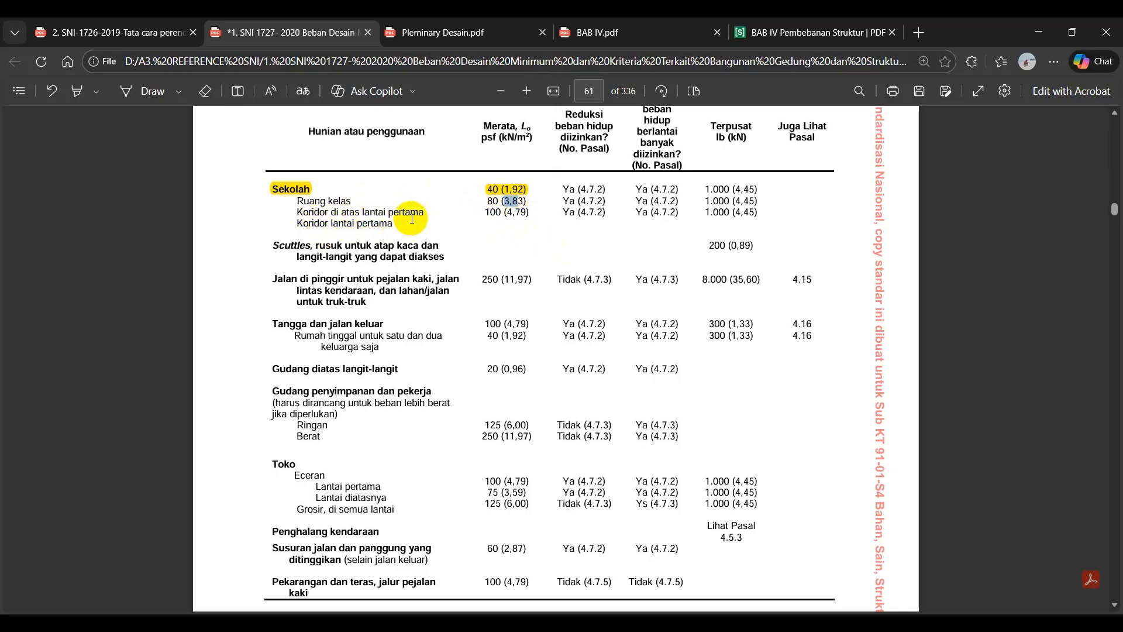
pyautogui.moveTo(304, 214); pyautogui.dragTo(391, 214)
pyautogui.click(376, 215)
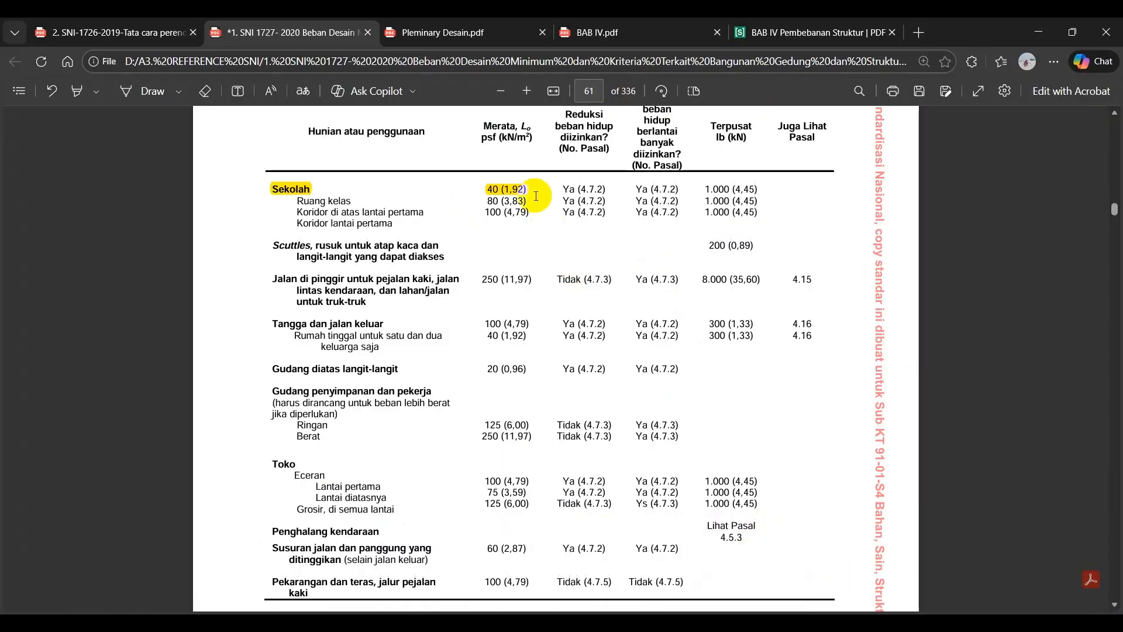
# Switch to ETABS and select all slabs that use the SLAB 150 section property.
pyautogui.click(811, 499)
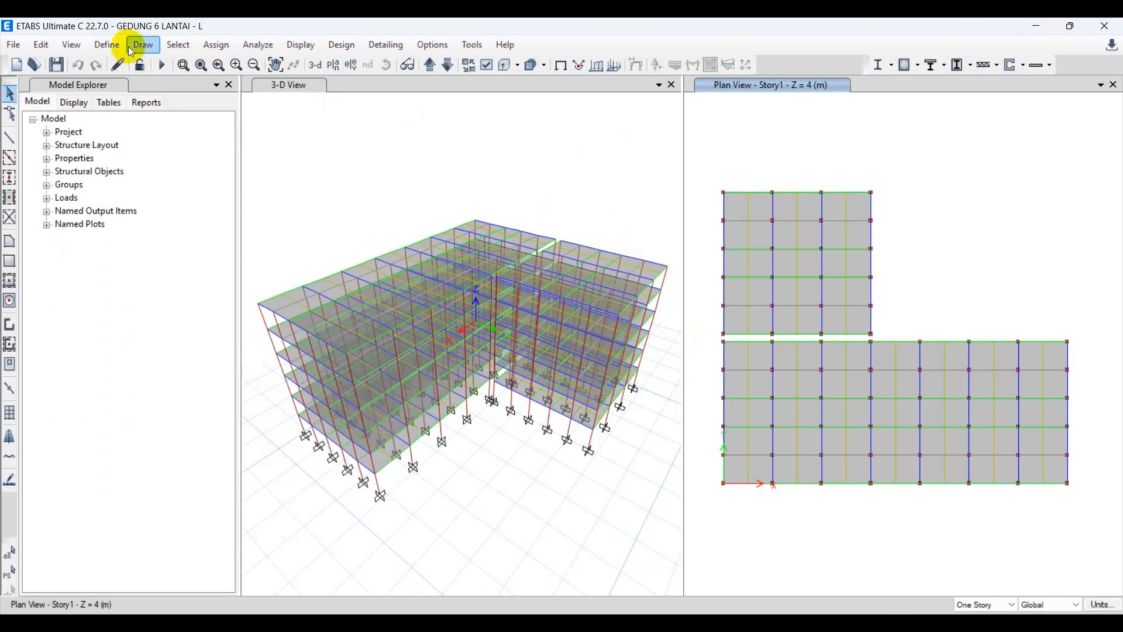
pyautogui.click(176, 45)
pyautogui.moveTo(265, 65)
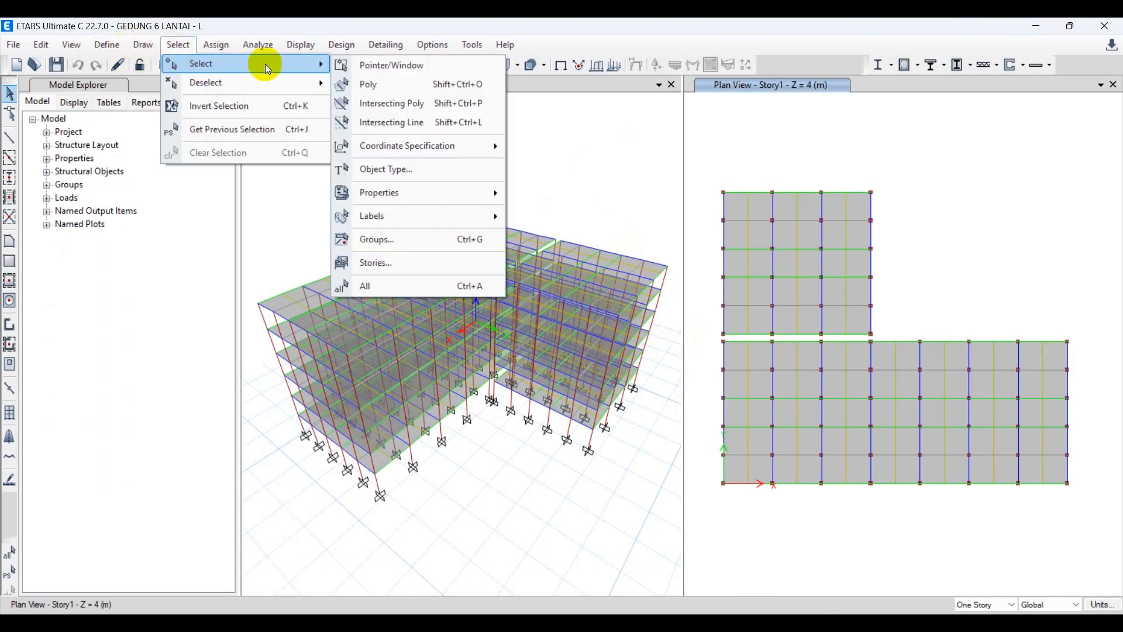
pyautogui.moveTo(408, 191)
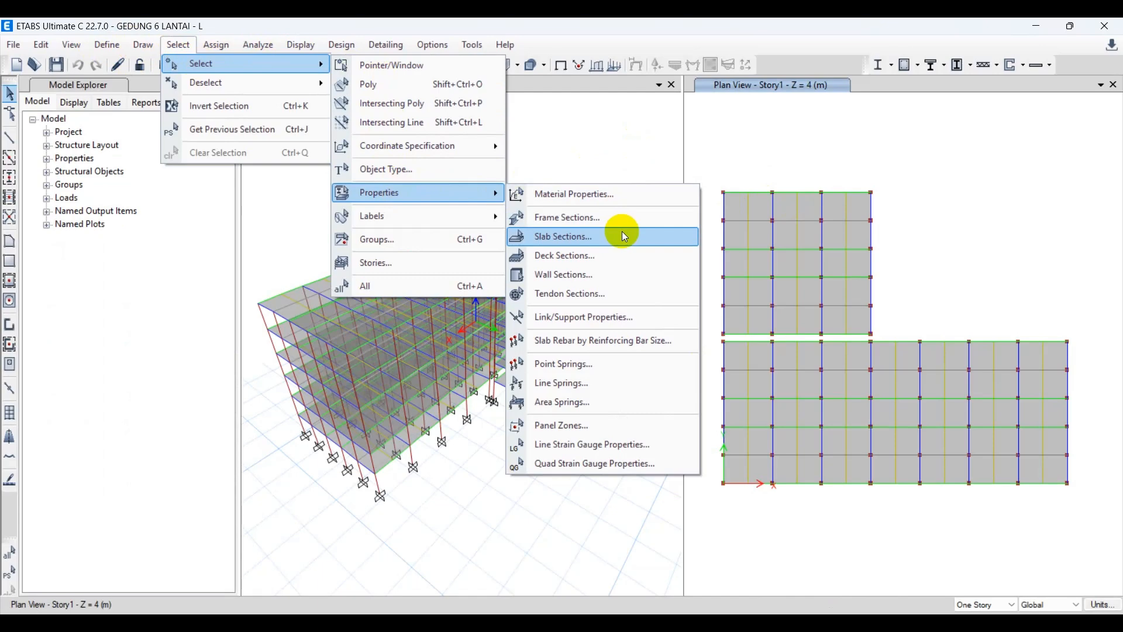
pyautogui.click(577, 239)
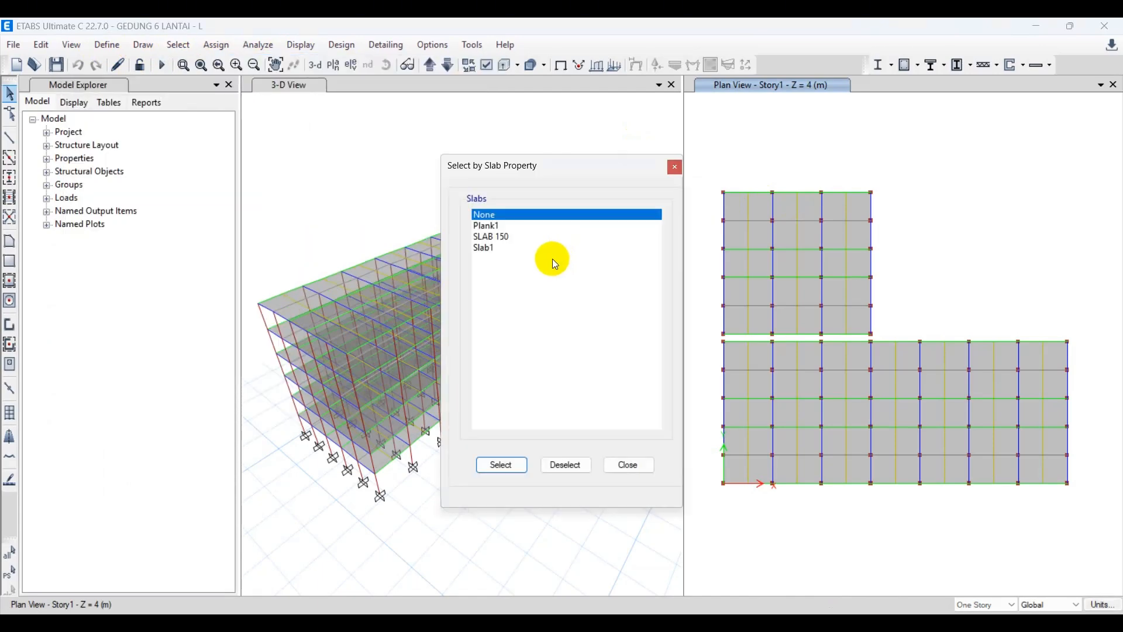
pyautogui.click(492, 236)
pyautogui.click(505, 466)
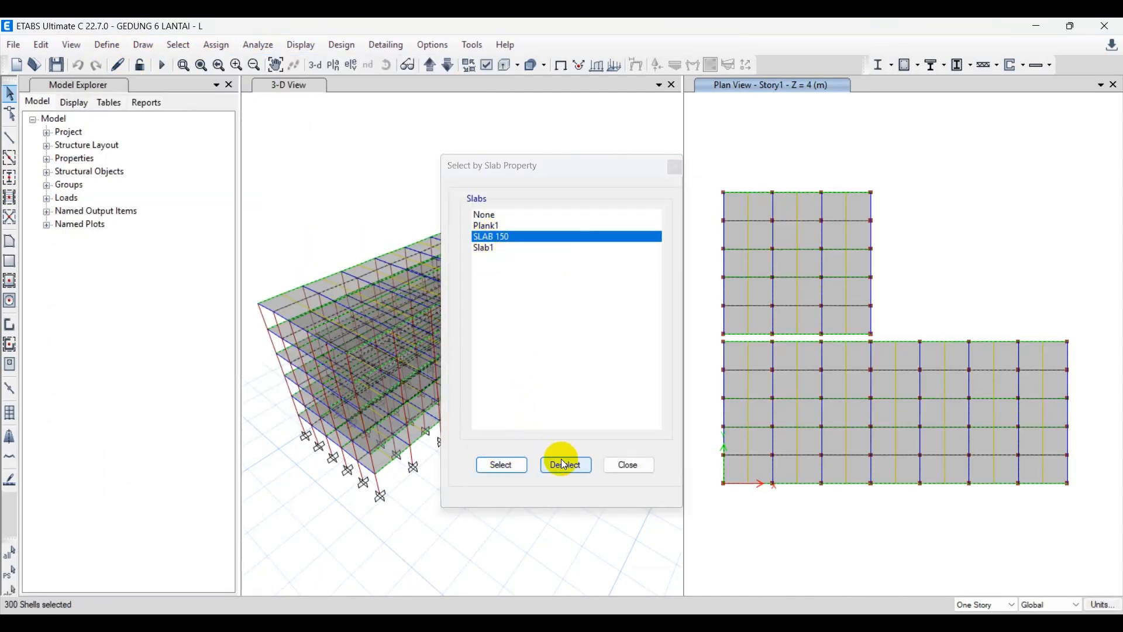
# Clear the slab selection and switch the plan view to Story6 at Z = 24 m.
pyautogui.click(625, 467)
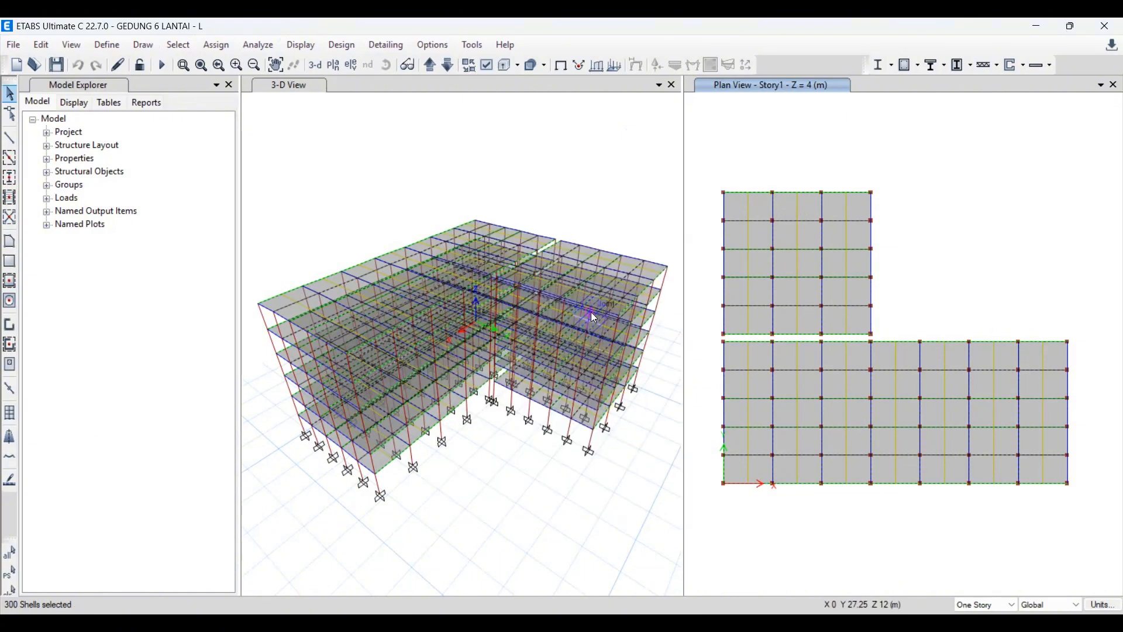
pyautogui.click(609, 271)
pyautogui.click(605, 179)
pyautogui.click(770, 124)
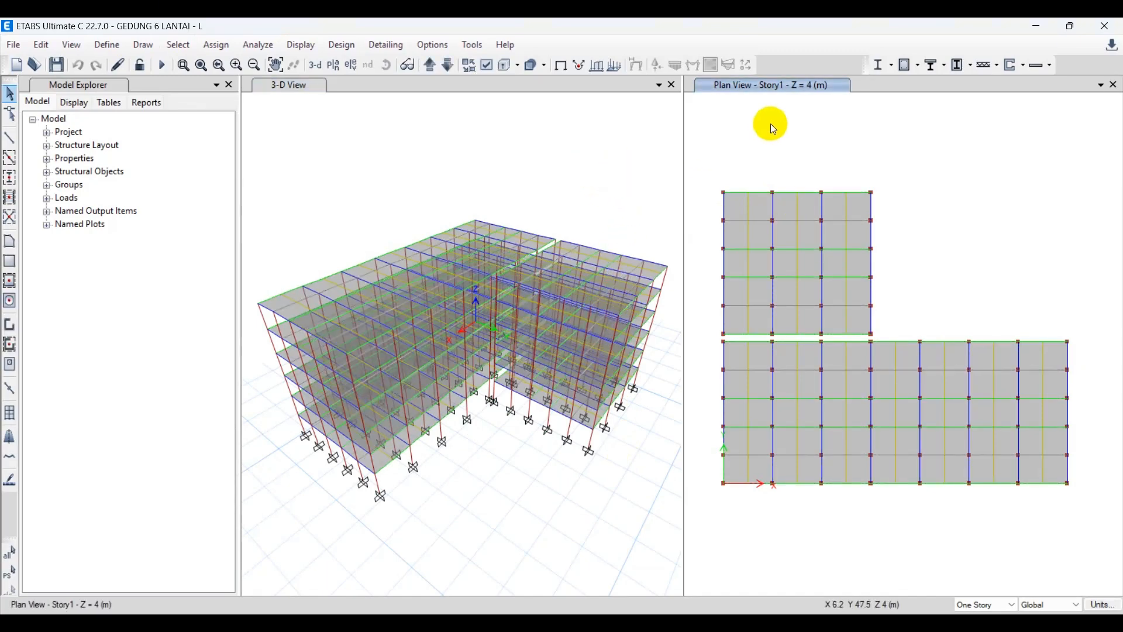
pyautogui.click(523, 66)
pyautogui.click(450, 67)
pyautogui.click(450, 67)
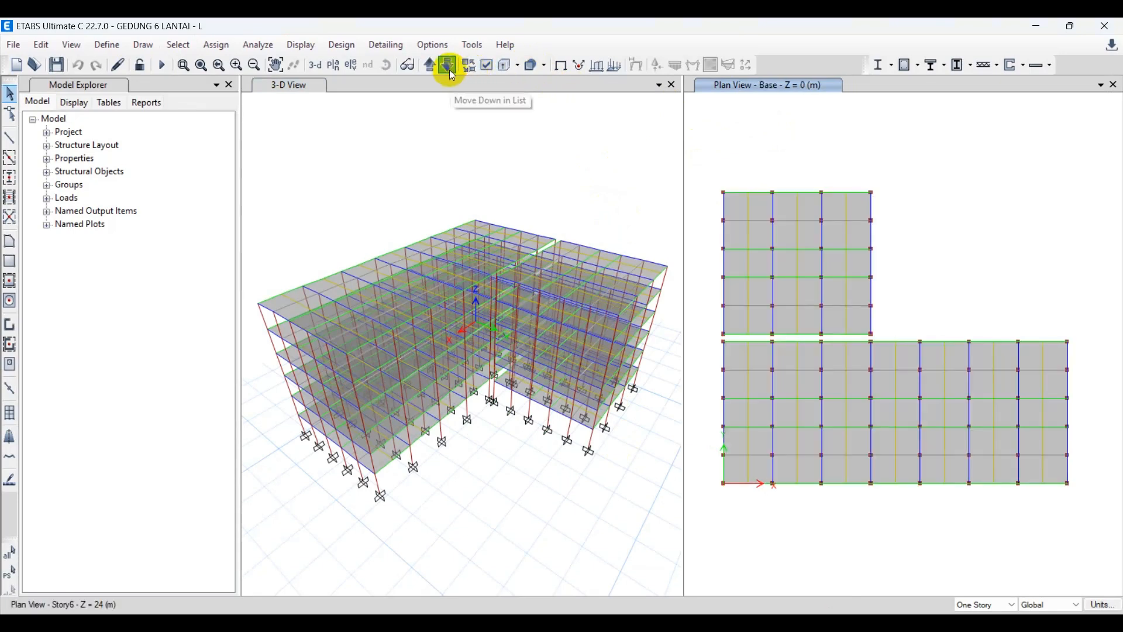
# Inspect the assignments of the middle slab along the outer edge of the short wing on Story6, and clear the selection.
pyautogui.click(751, 206)
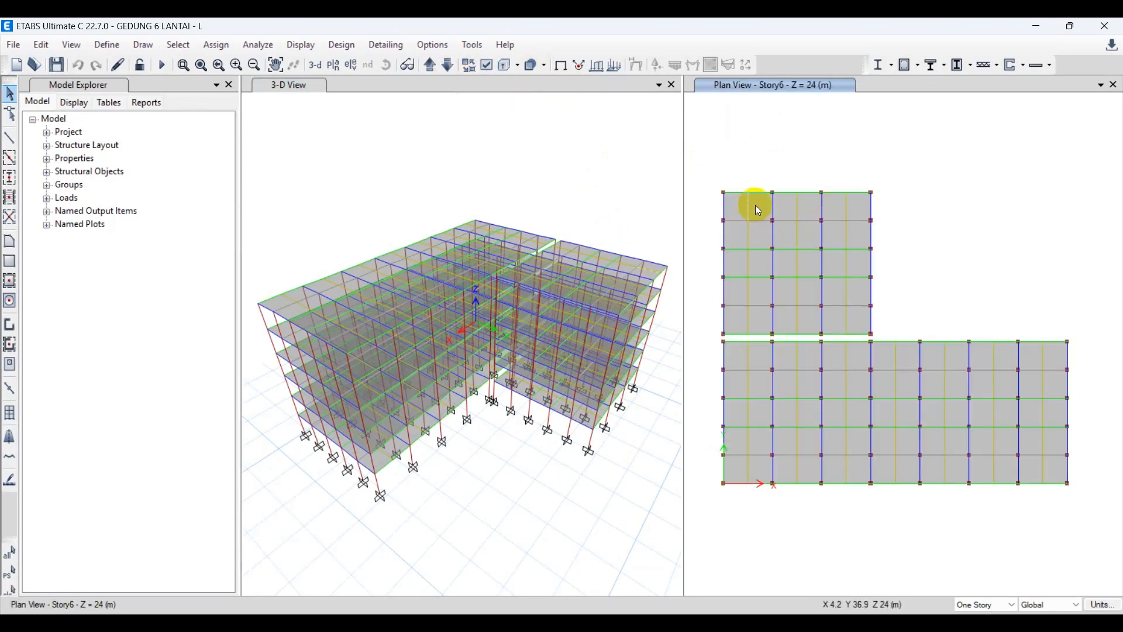
pyautogui.click(789, 206)
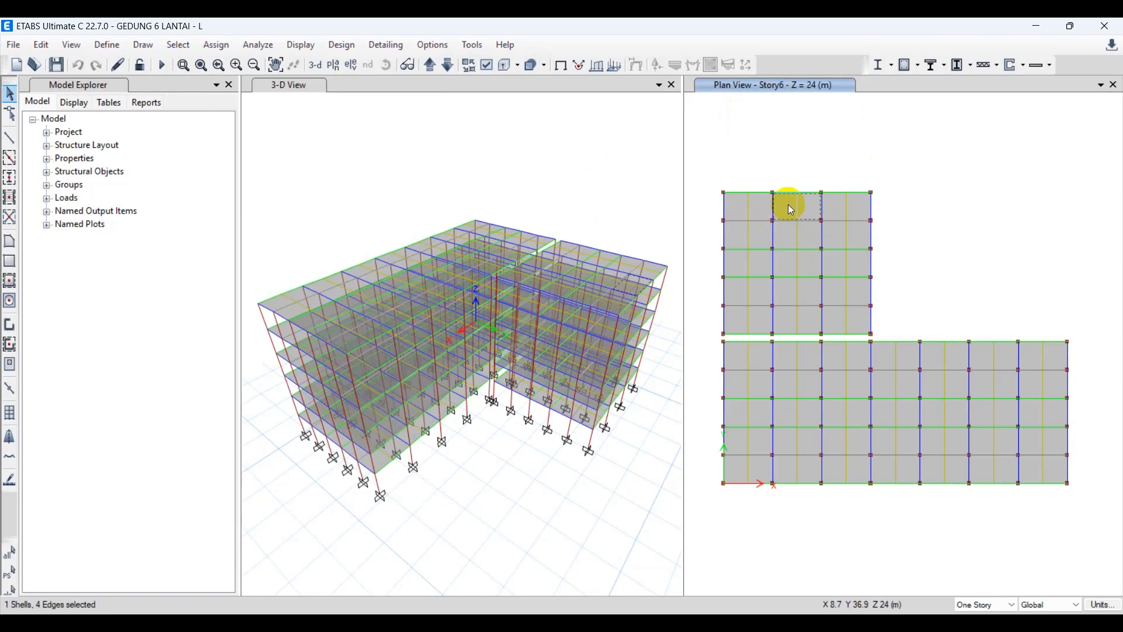
pyautogui.rightClick(792, 207)
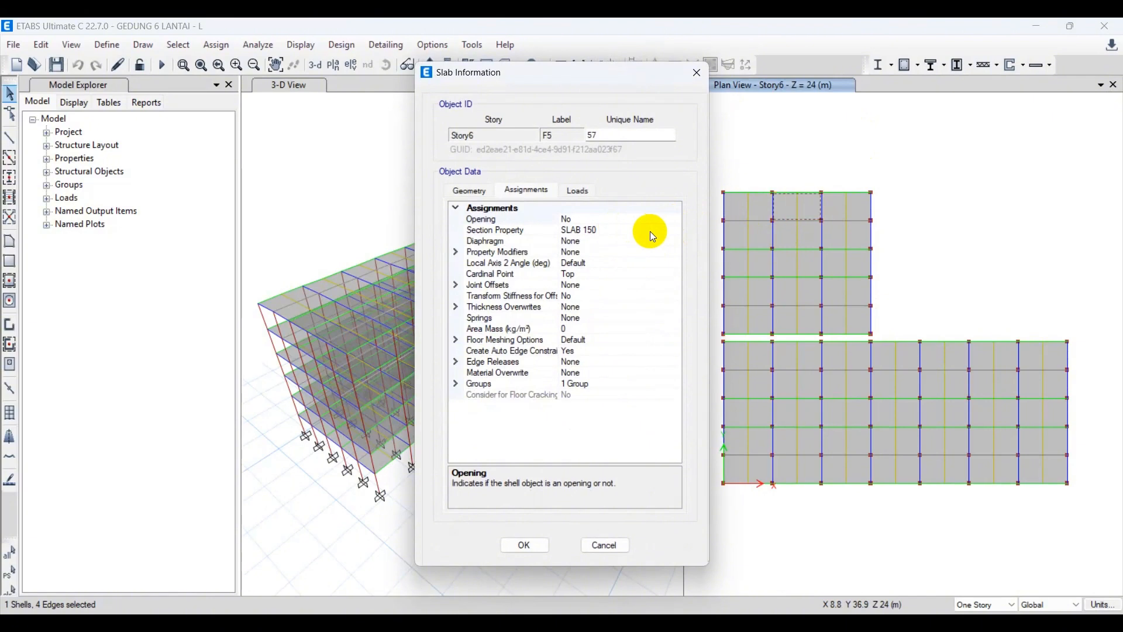
pyautogui.click(697, 73)
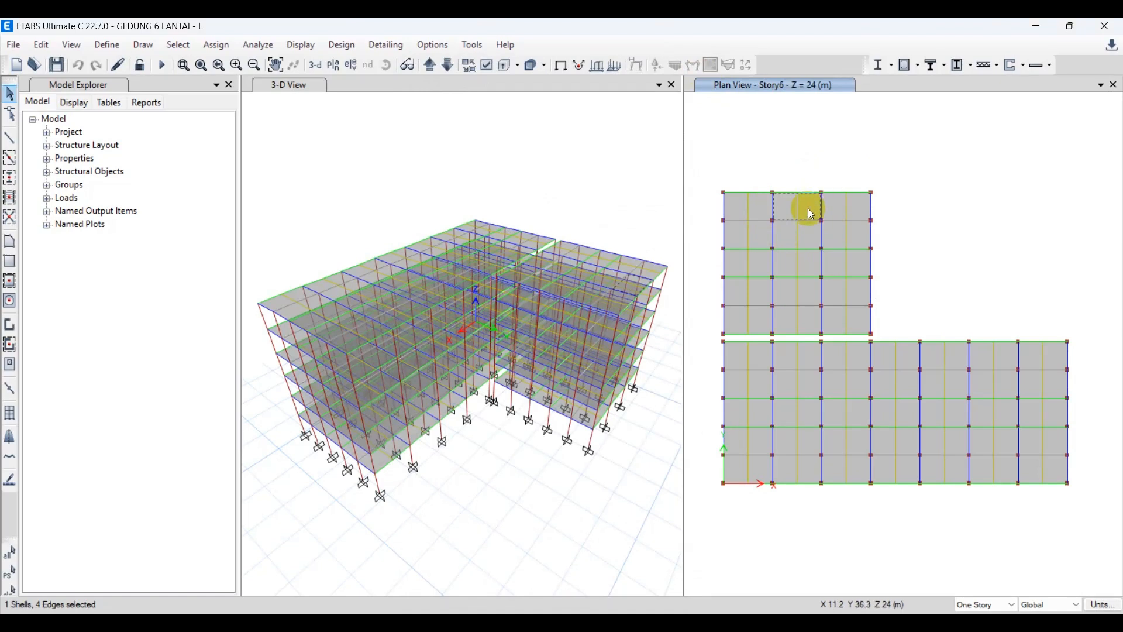
pyautogui.click(807, 209)
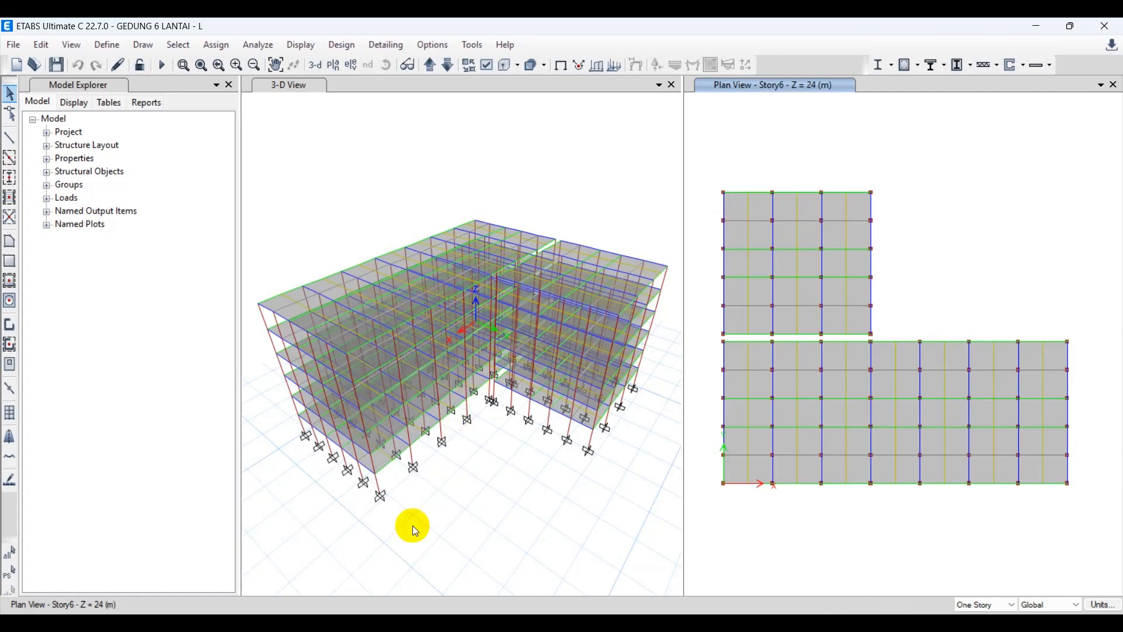
# Switch to the SNI 1727:2020 PDF and examine the Atap rows on page 60 for flat, assembly and landscaped roof live loads.
pyautogui.click(404, 627)
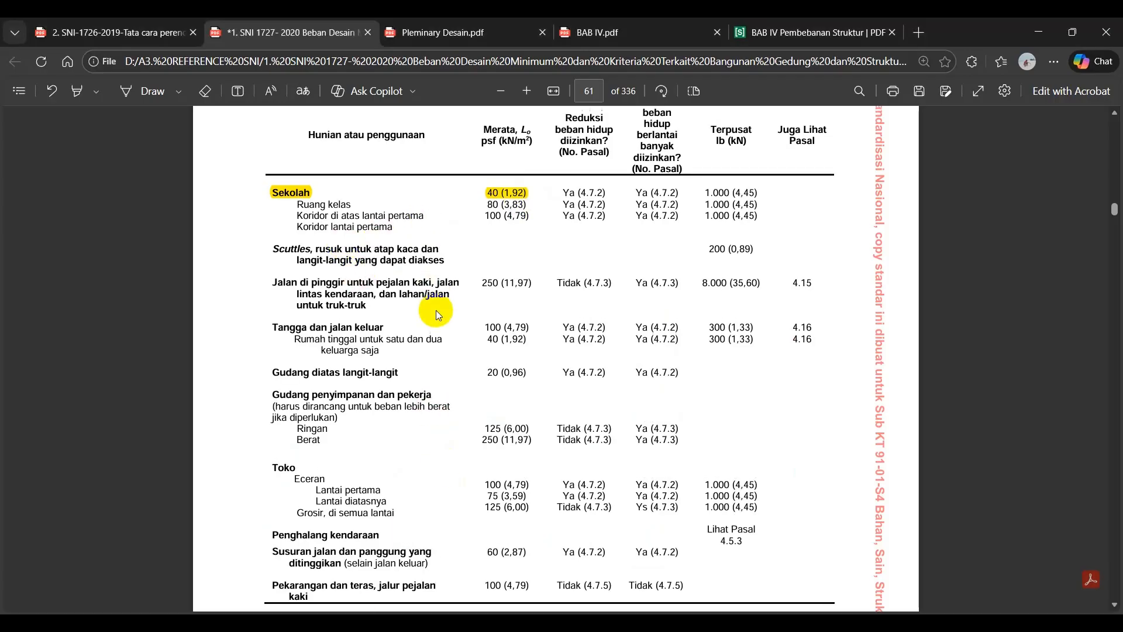
pyautogui.scroll(10, 436, 309)
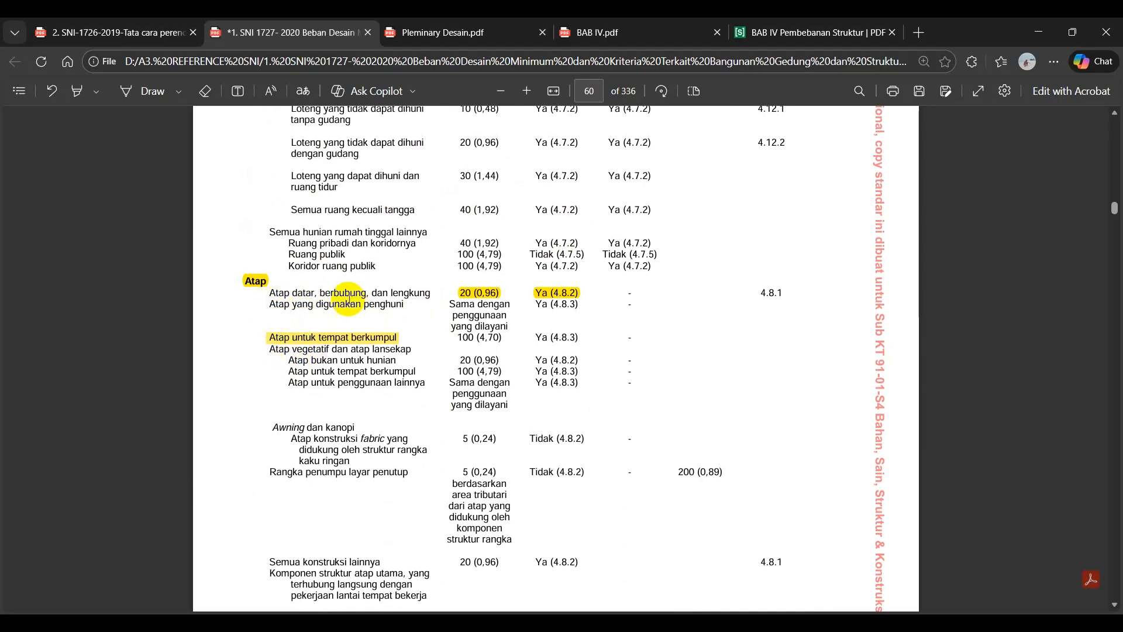
pyautogui.doubleClick(482, 341)
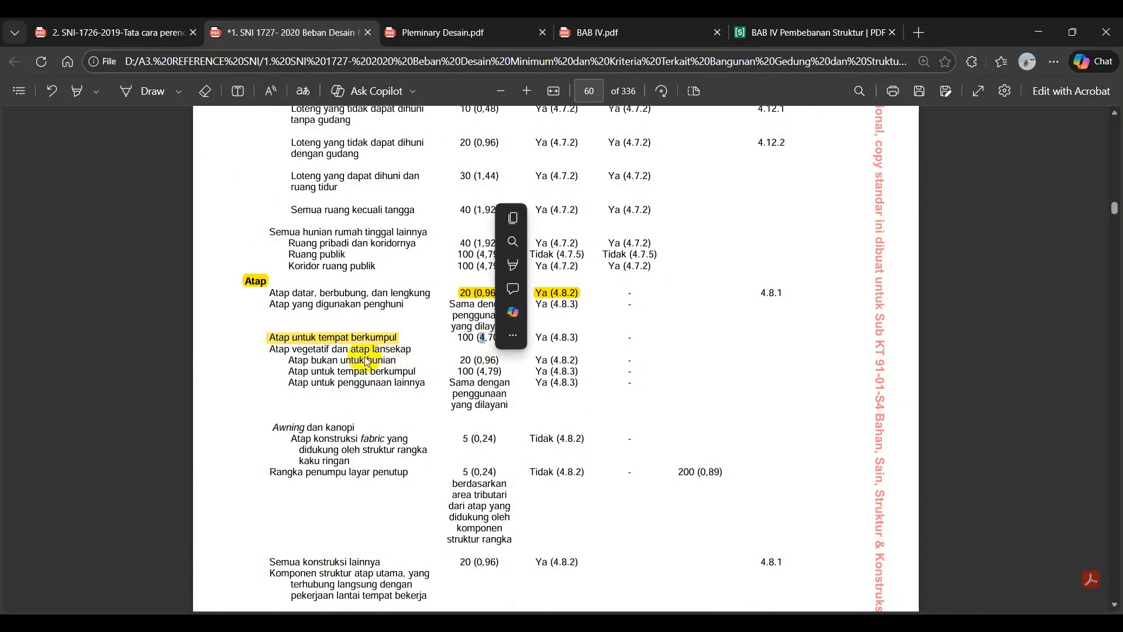
pyautogui.moveTo(303, 360); pyautogui.dragTo(354, 359)
pyautogui.rightClick(481, 375)
pyautogui.click(481, 374)
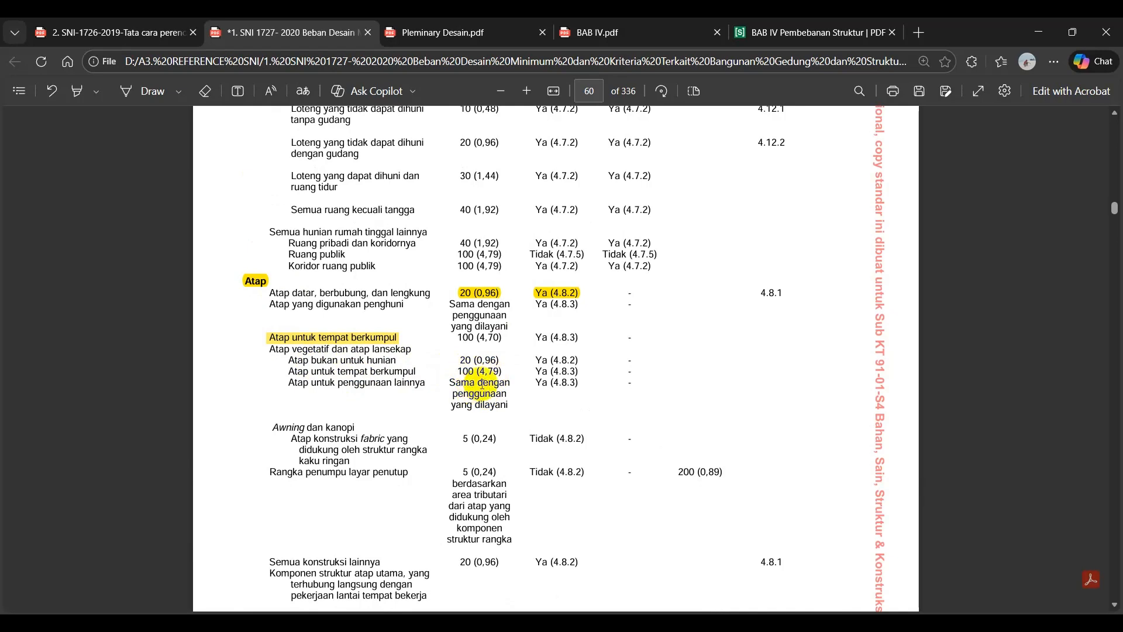
pyautogui.moveTo(474, 360)
pyautogui.mouseDown()
pyautogui.moveTo(494, 367)
pyautogui.moveTo(489, 360)
pyautogui.mouseUp()
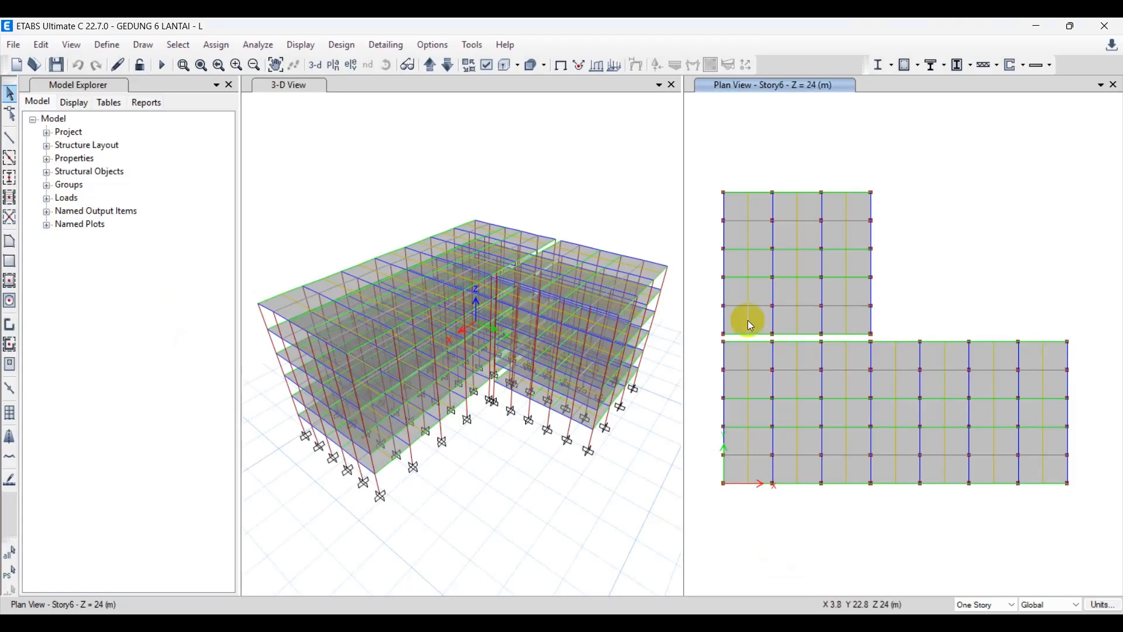
# Switch to ETABS and copy the SLAB 150 slab property, naming the copy Slab 120 with a thickness of 120 mm.
pyautogui.click(115, 51)
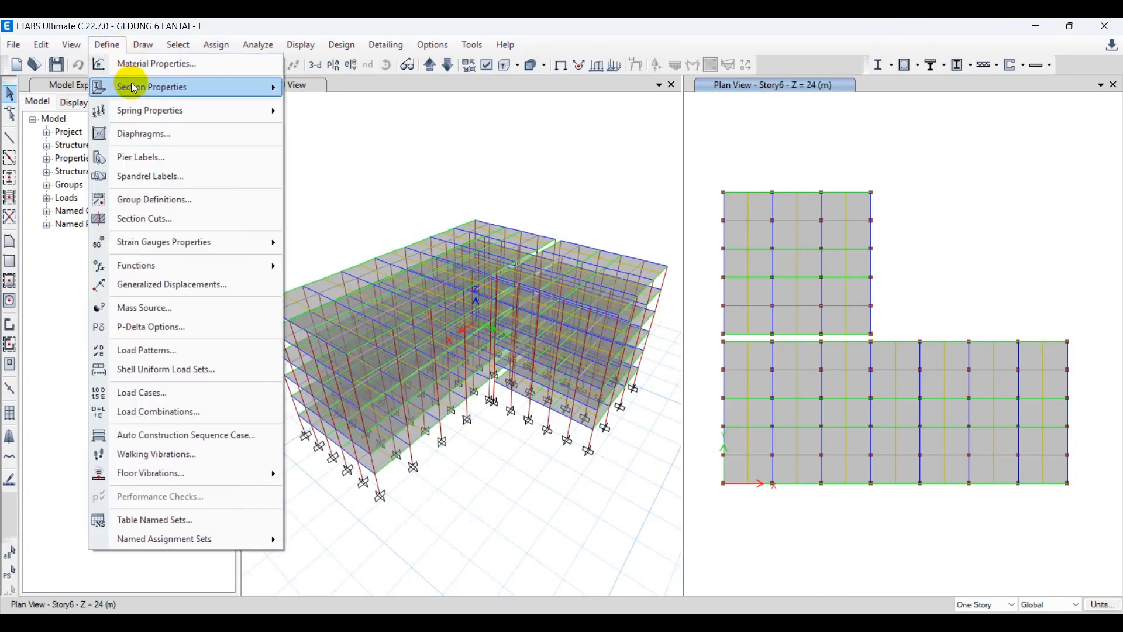
pyautogui.moveTo(139, 89)
pyautogui.click(378, 128)
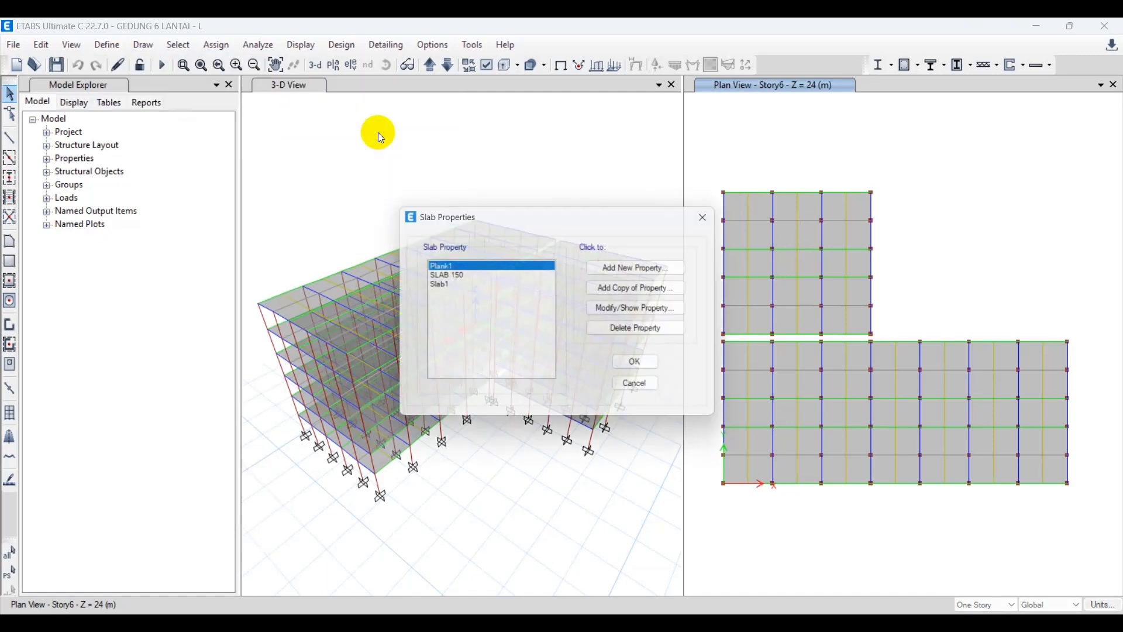
pyautogui.click(448, 276)
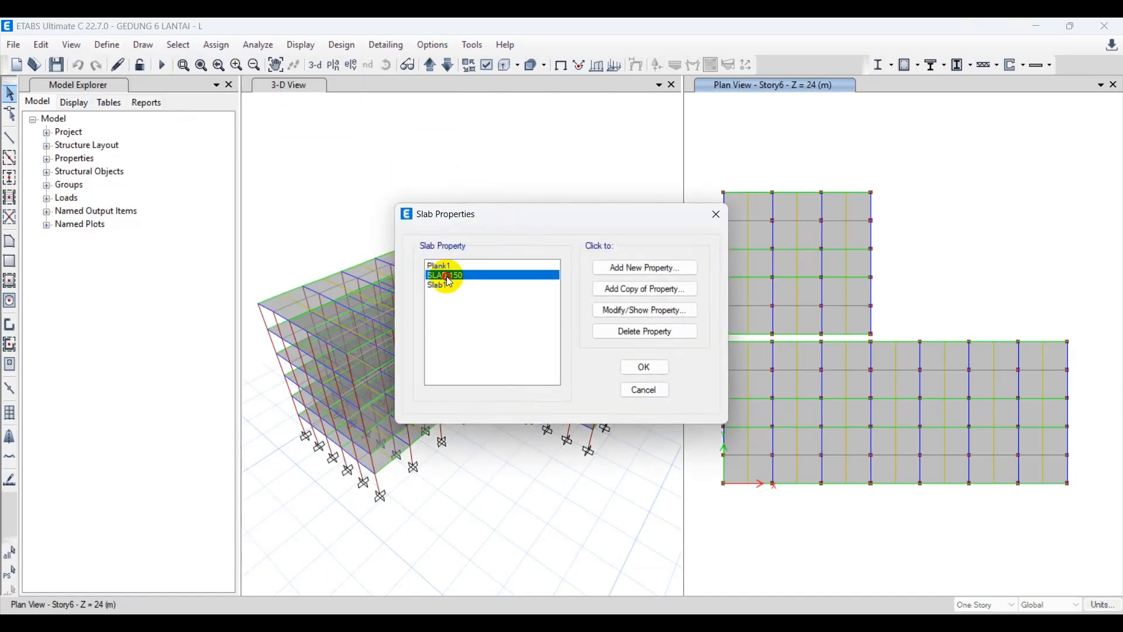
pyautogui.click(644, 289)
pyautogui.moveTo(601, 164); pyautogui.dragTo(544, 167)
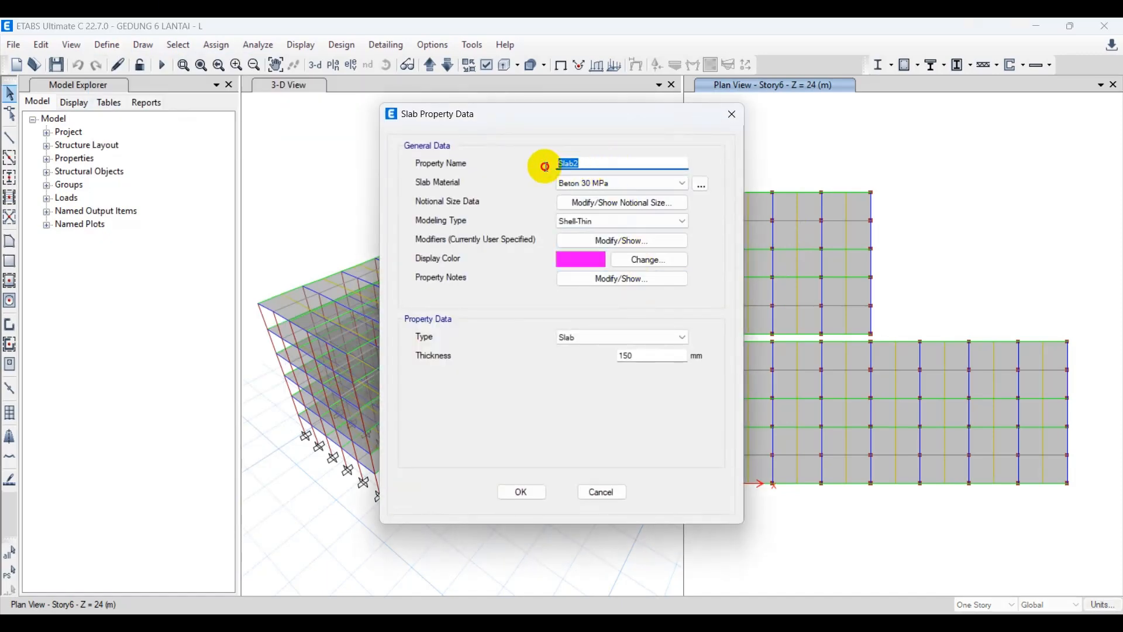
pyautogui.press('BackSpace')
pyautogui.write('Slab 120')
pyautogui.moveTo(643, 362); pyautogui.dragTo(575, 358)
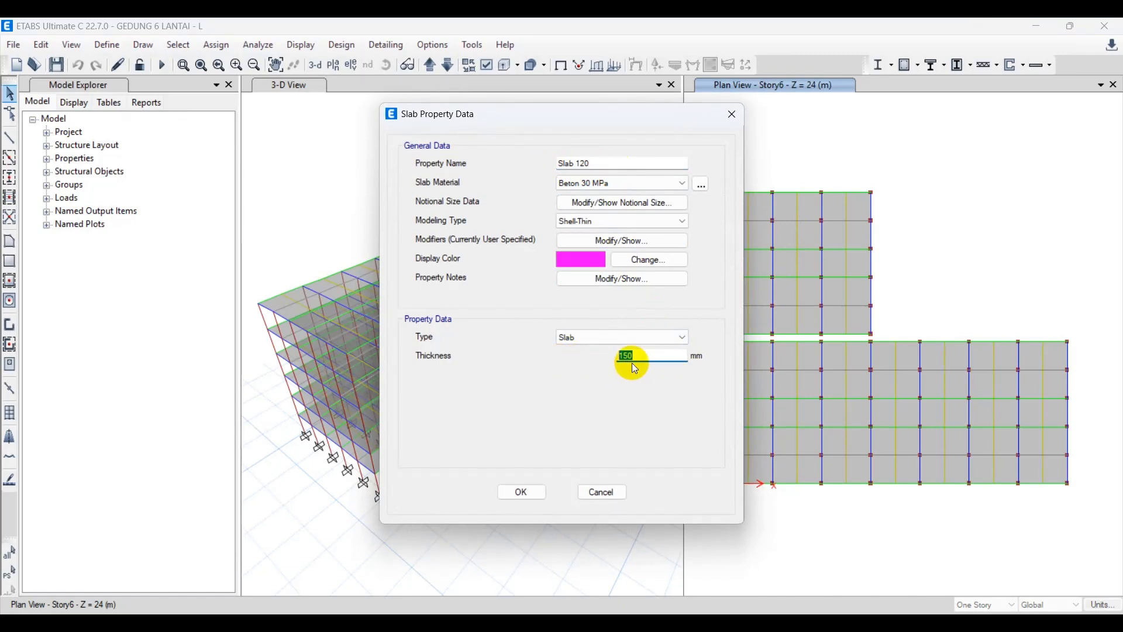
pyautogui.write('120')
# Set the Slab 120 display color to blue (RGB 62, 62, 255) and save the slab property.
pyautogui.click(568, 258)
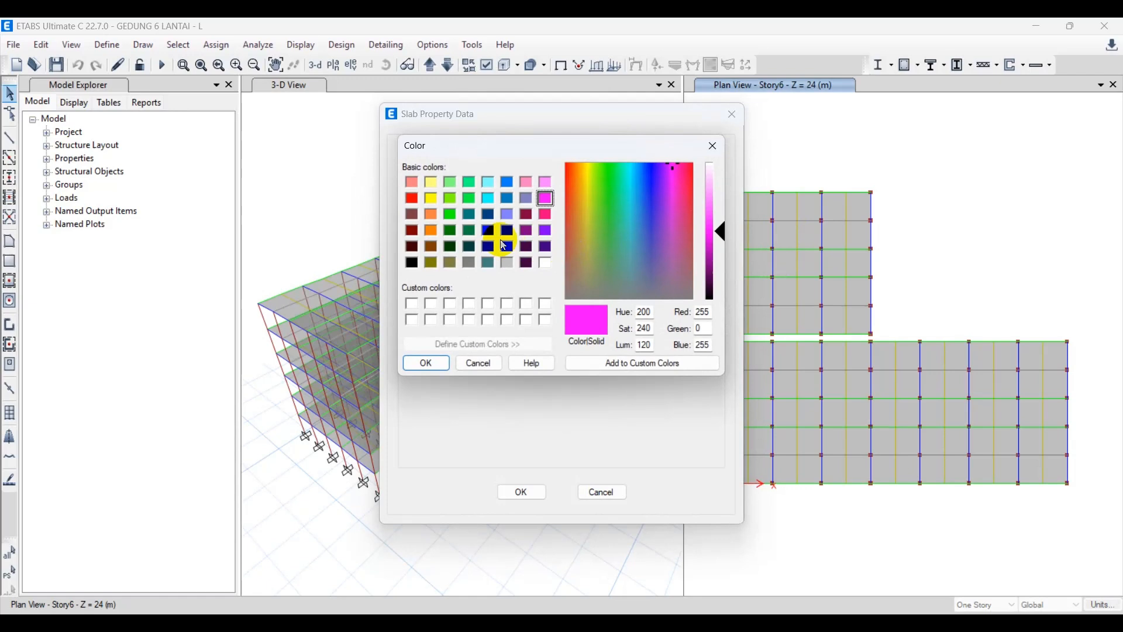
pyautogui.click(470, 183)
pyautogui.moveTo(731, 228); pyautogui.dragTo(721, 249)
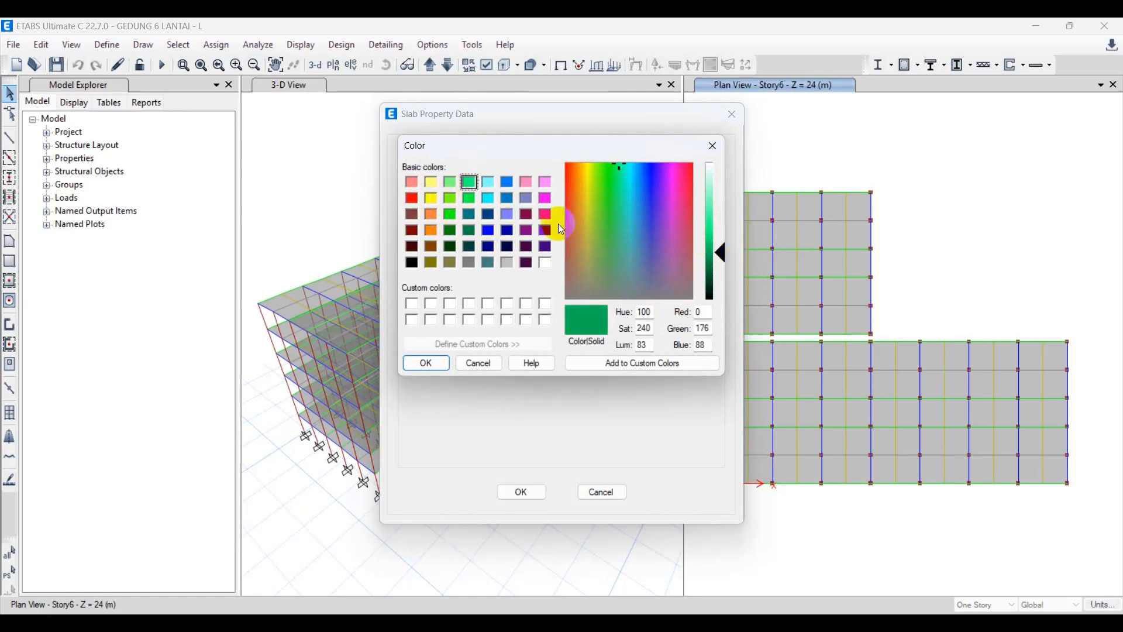
pyautogui.click(508, 214)
pyautogui.click(710, 213)
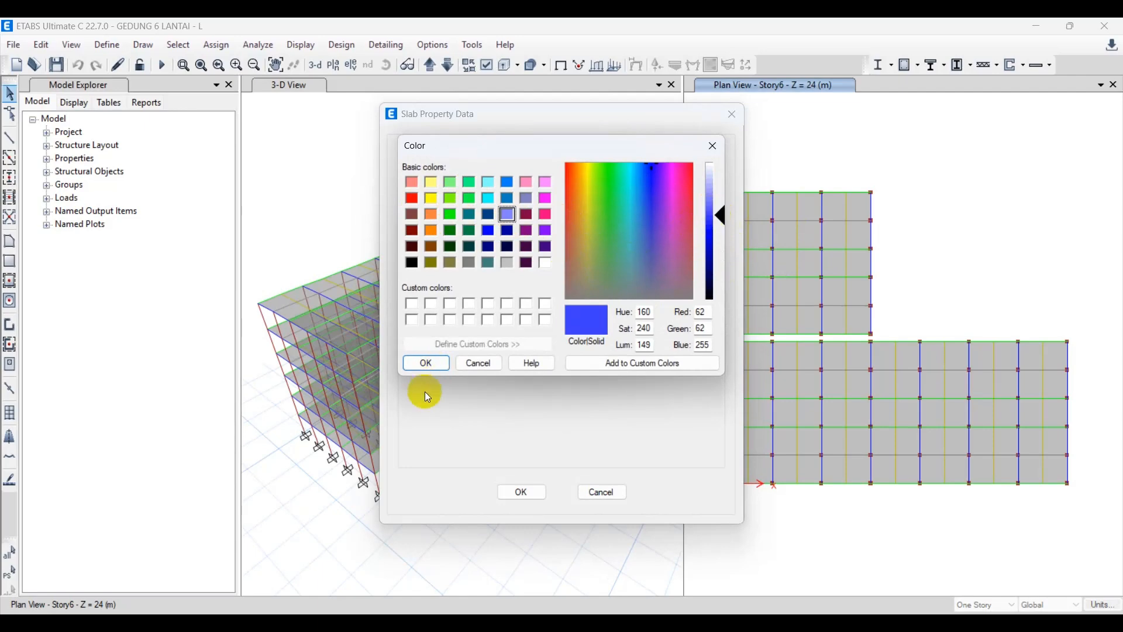
pyautogui.click(427, 364)
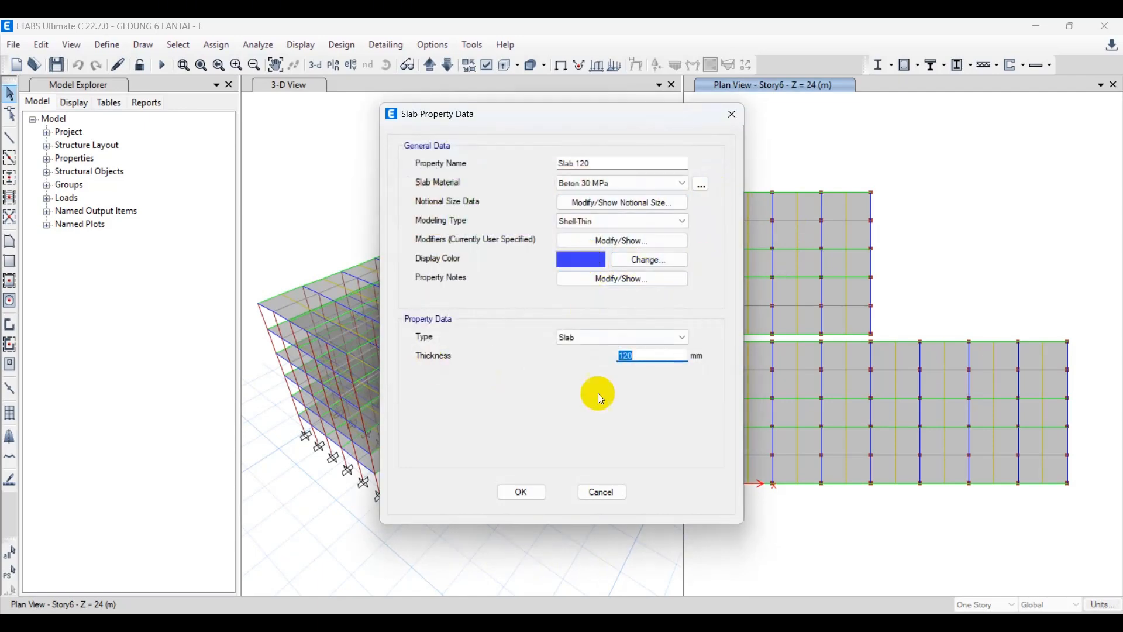
pyautogui.click(524, 493)
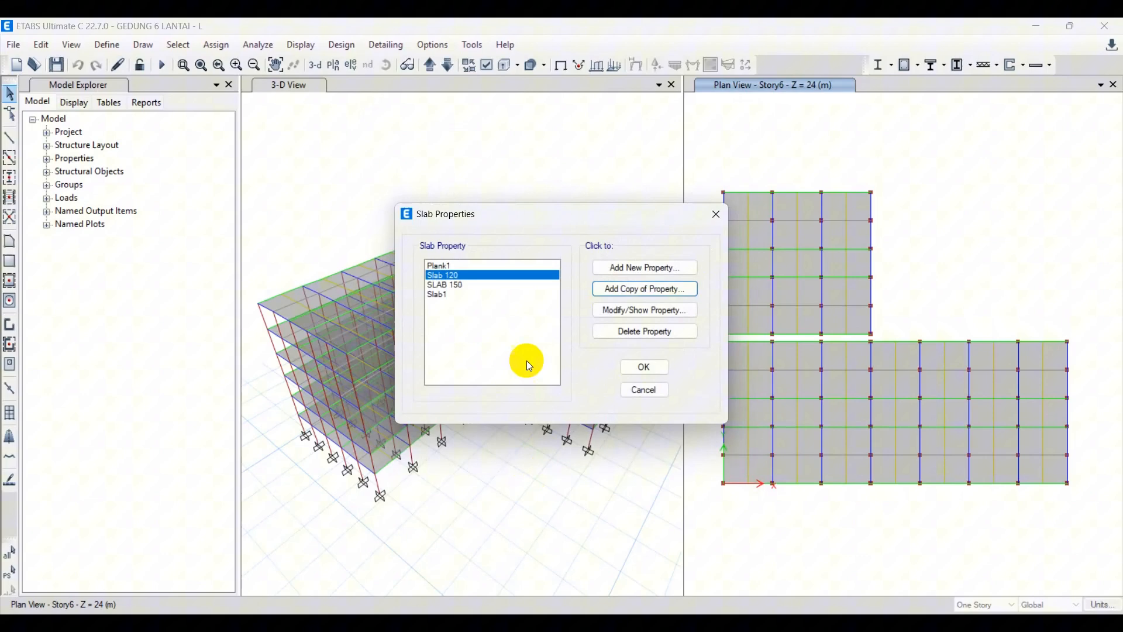
pyautogui.click(645, 367)
pyautogui.click(493, 158)
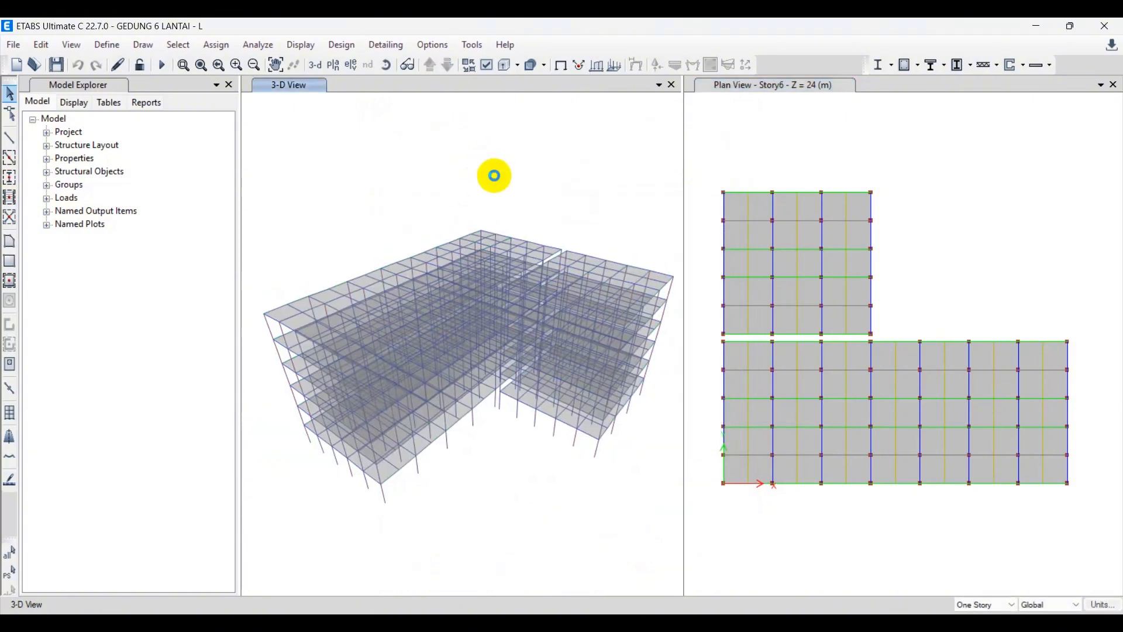
pyautogui.click(742, 213)
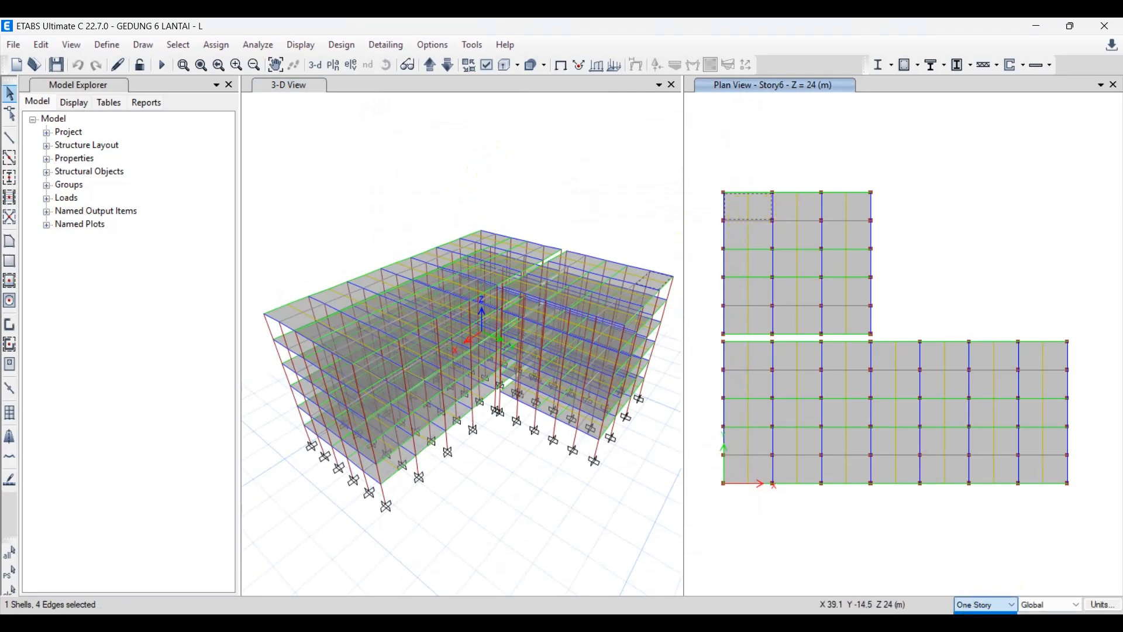
pyautogui.click(759, 233)
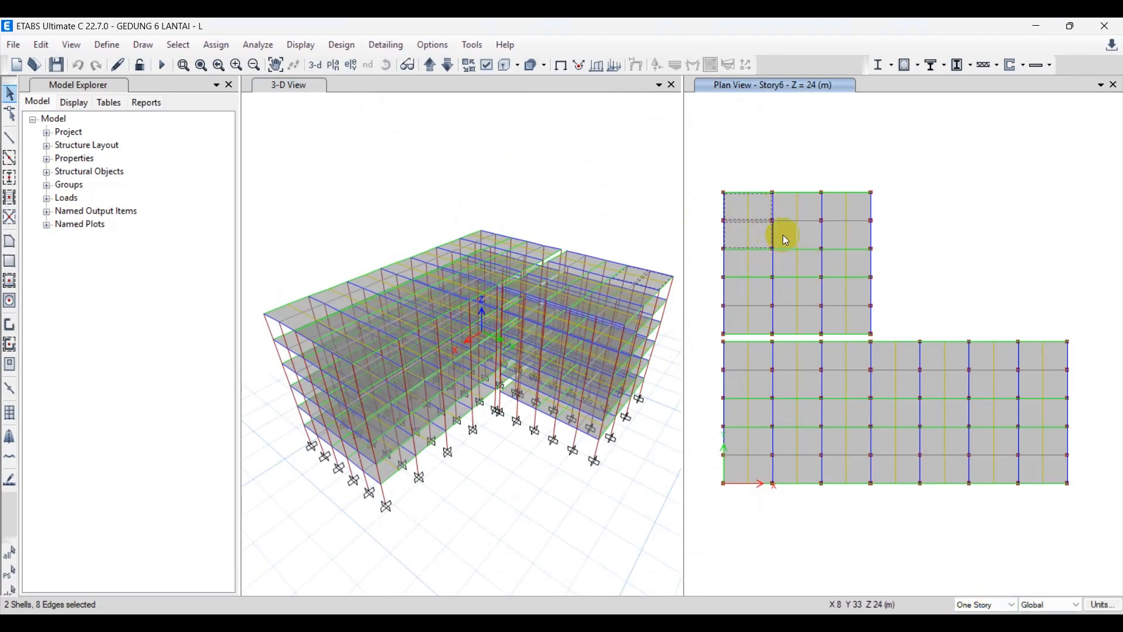
pyautogui.click(784, 234)
pyautogui.click(797, 205)
pyautogui.press('Escape')
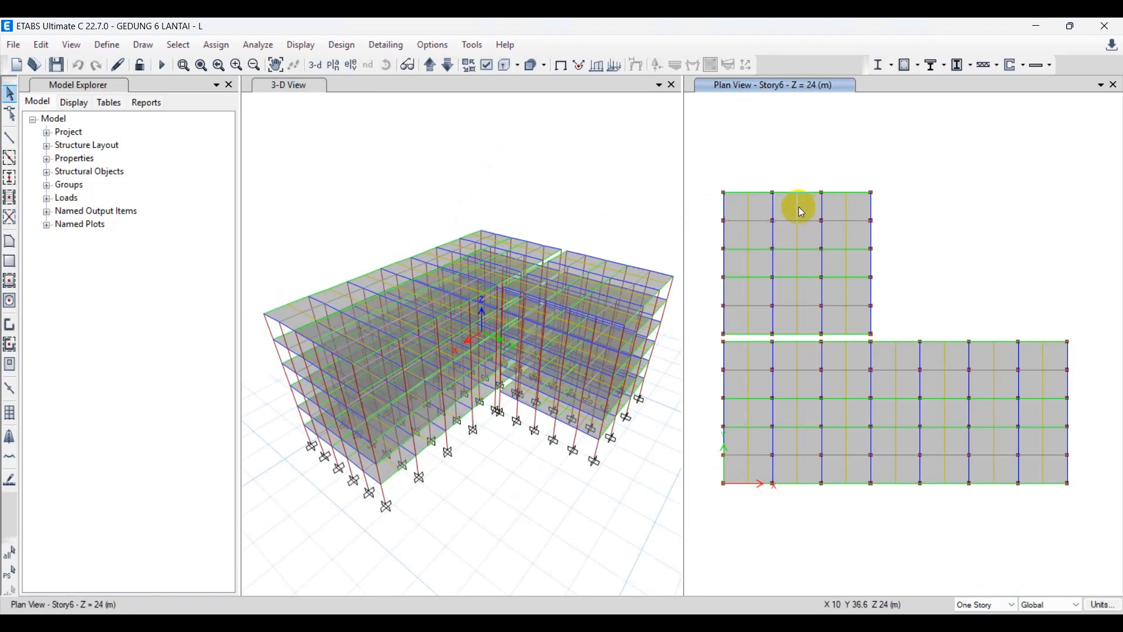
# Select all 15 slabs of the building's short wing in the Story6 plan.
pyautogui.click(741, 206)
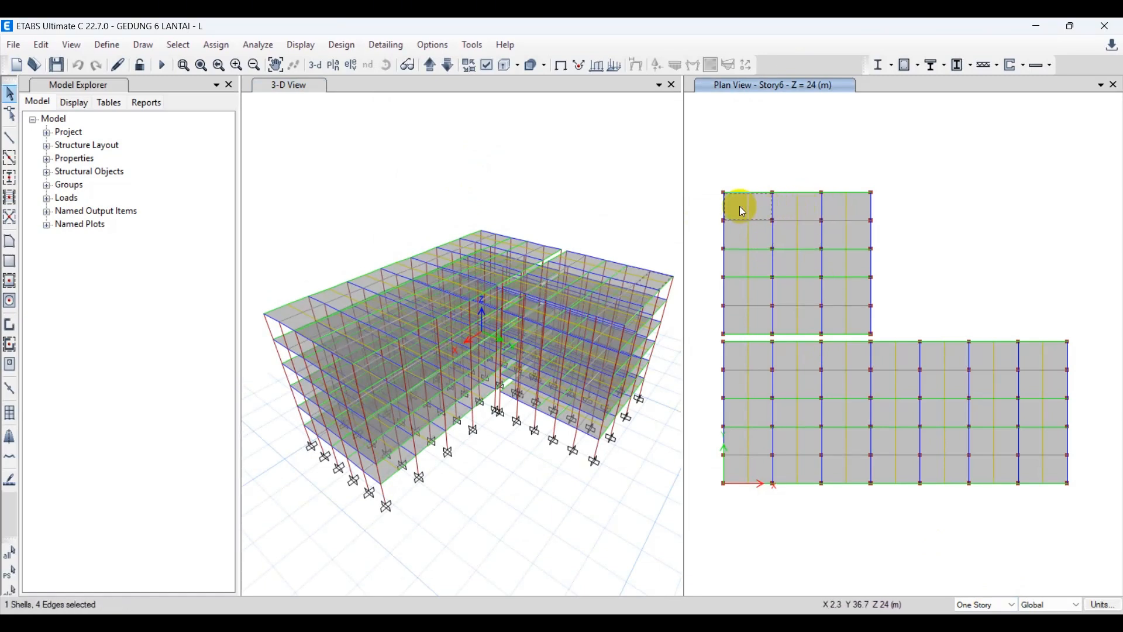
pyautogui.click(739, 264)
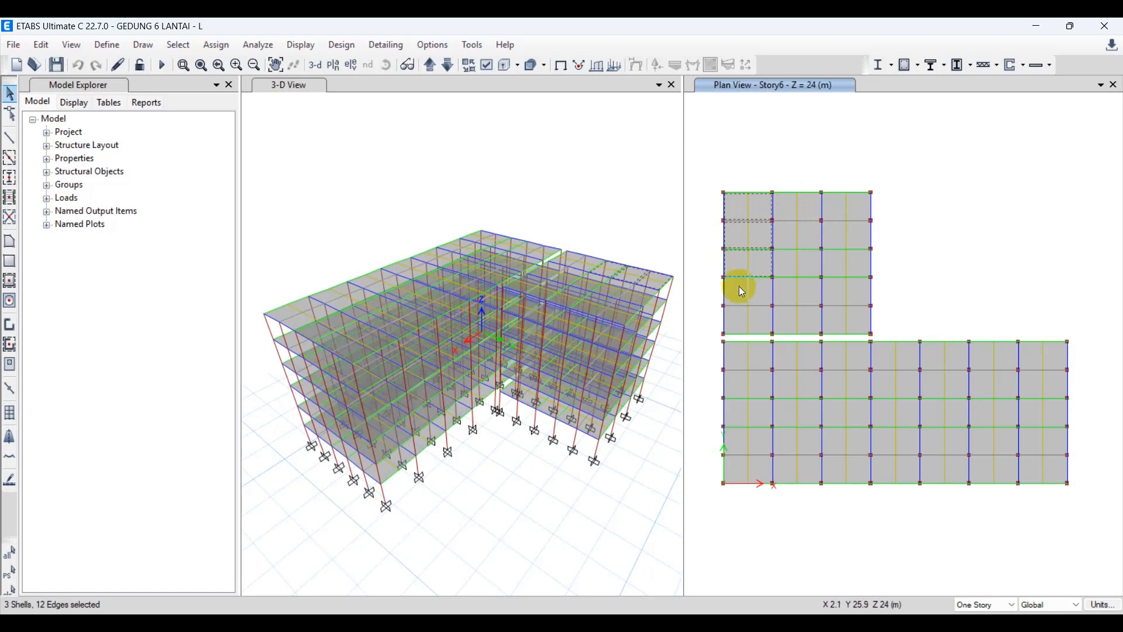
pyautogui.click(739, 292)
pyautogui.click(742, 316)
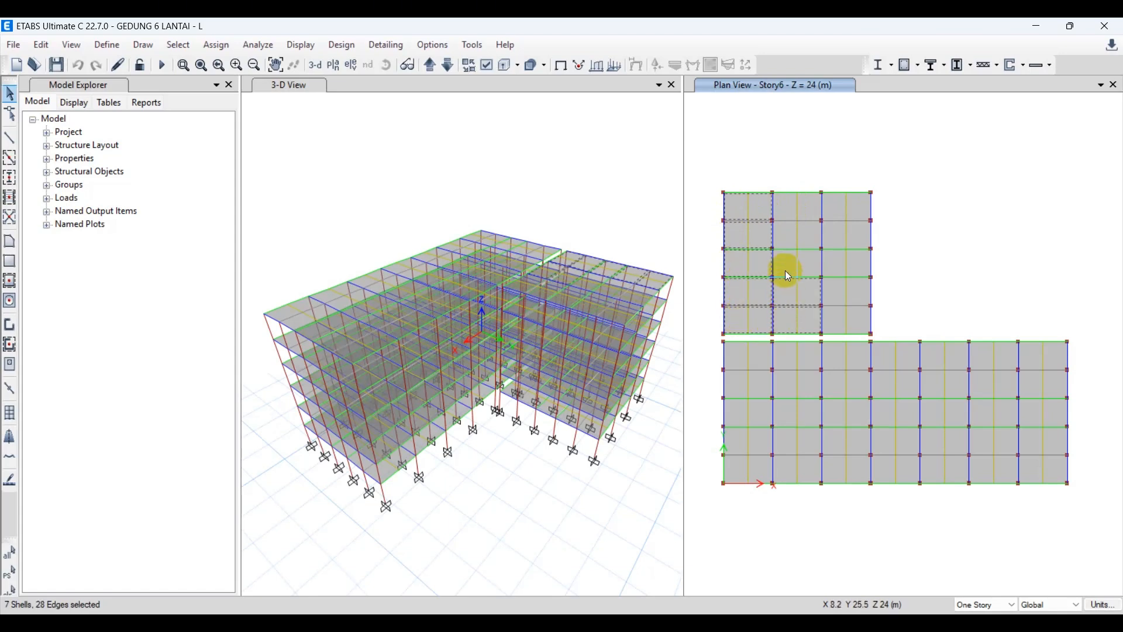
pyautogui.click(785, 240)
pyautogui.click(787, 212)
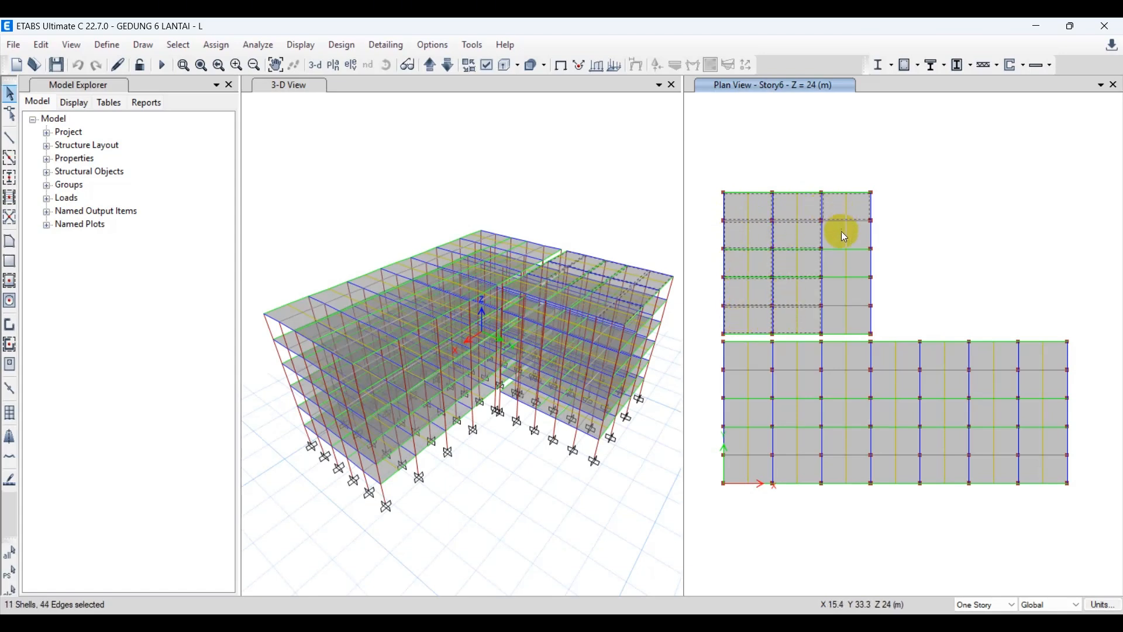
pyautogui.click(825, 323)
# Add the slabs in the upper three rows of the long wing to the selection in the Story6 plan.
pyautogui.click(740, 350)
pyautogui.click(797, 359)
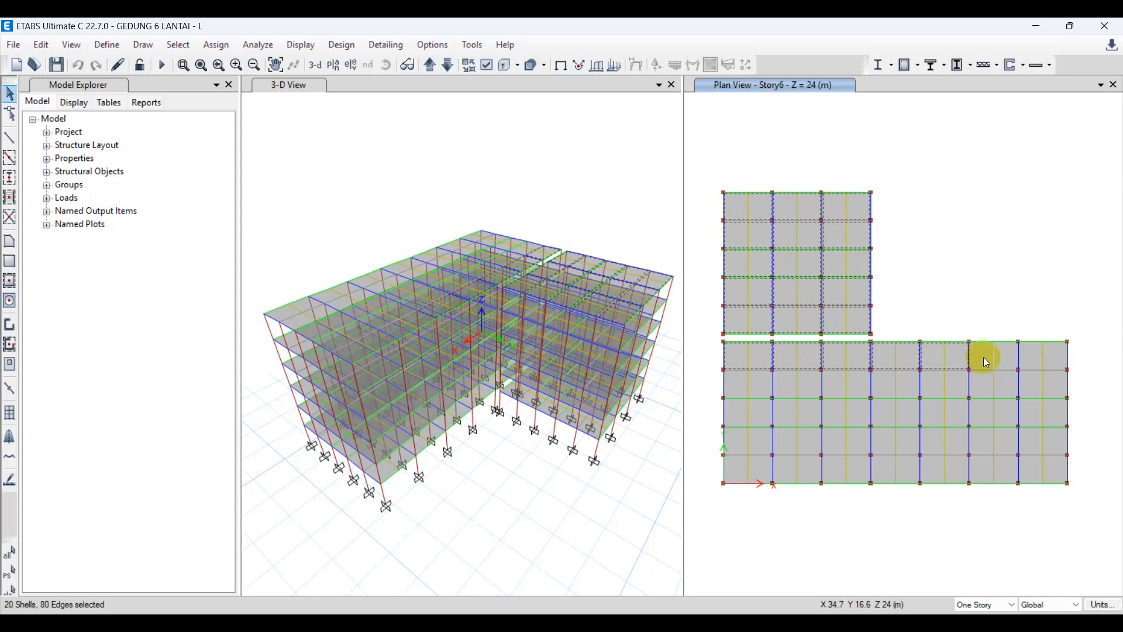
pyautogui.click(1035, 381)
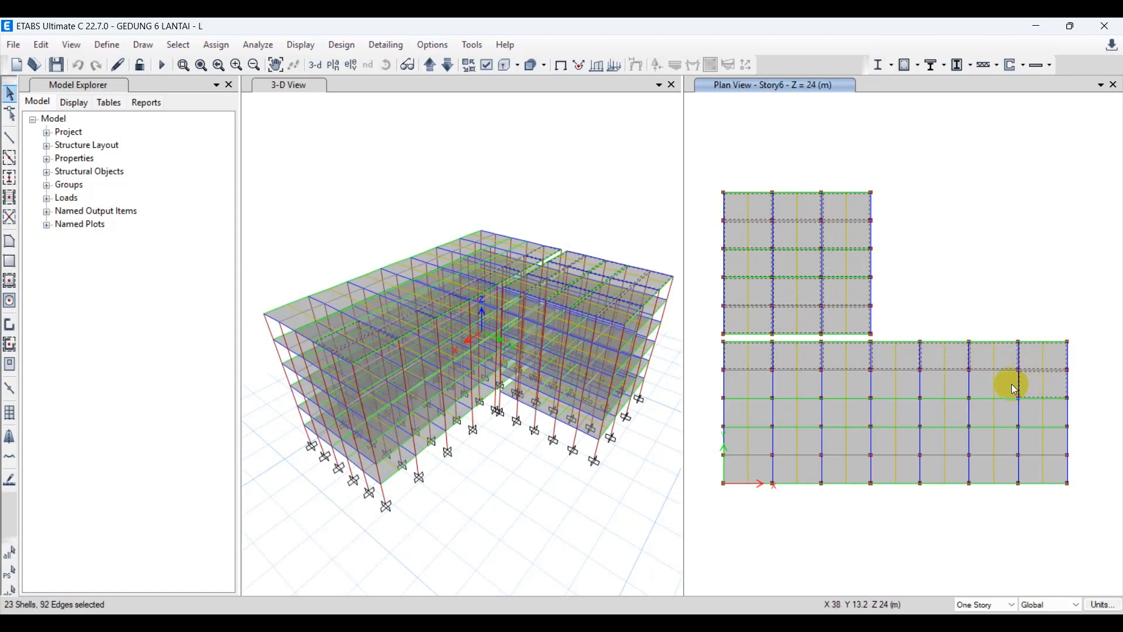
pyautogui.click(953, 389)
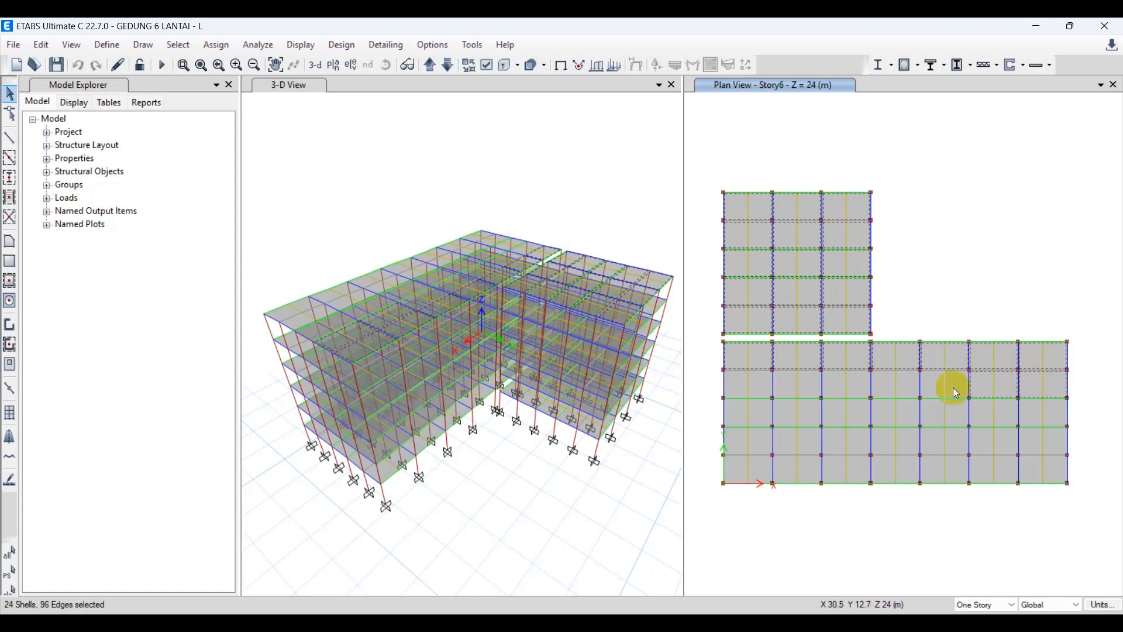
pyautogui.click(798, 389)
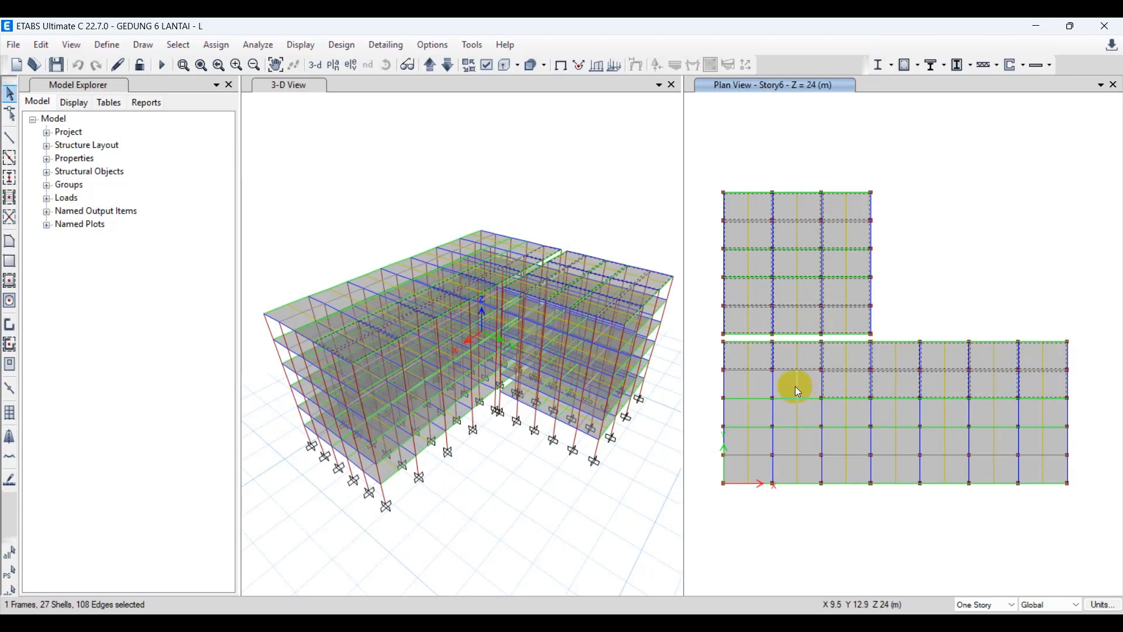
pyautogui.click(795, 389)
pyautogui.click(761, 385)
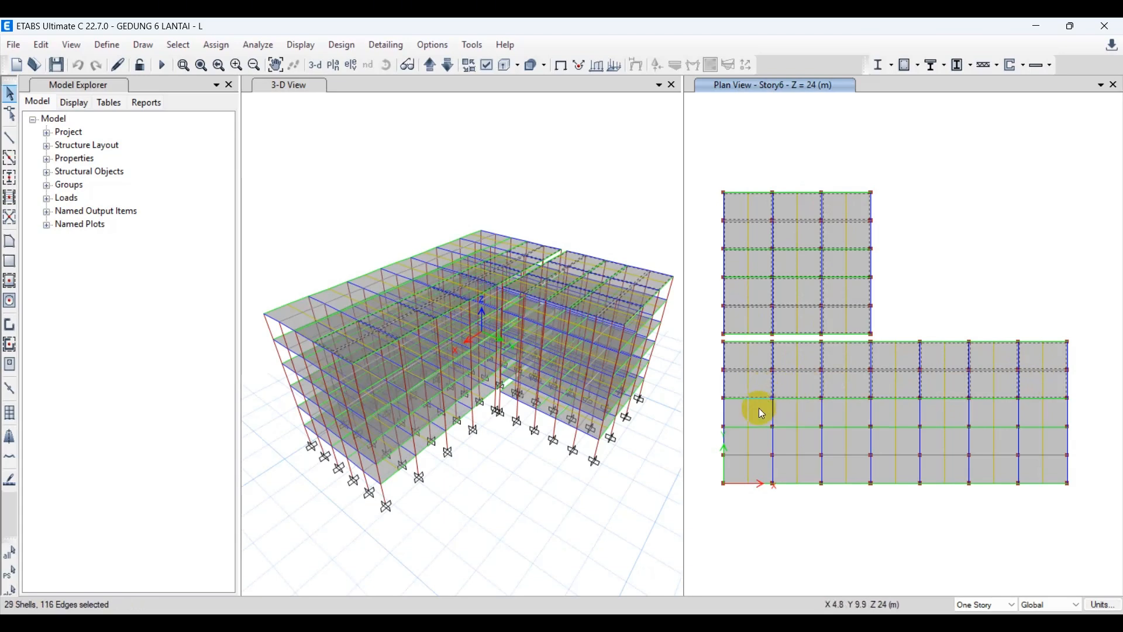
pyautogui.click(784, 415)
pyautogui.click(835, 419)
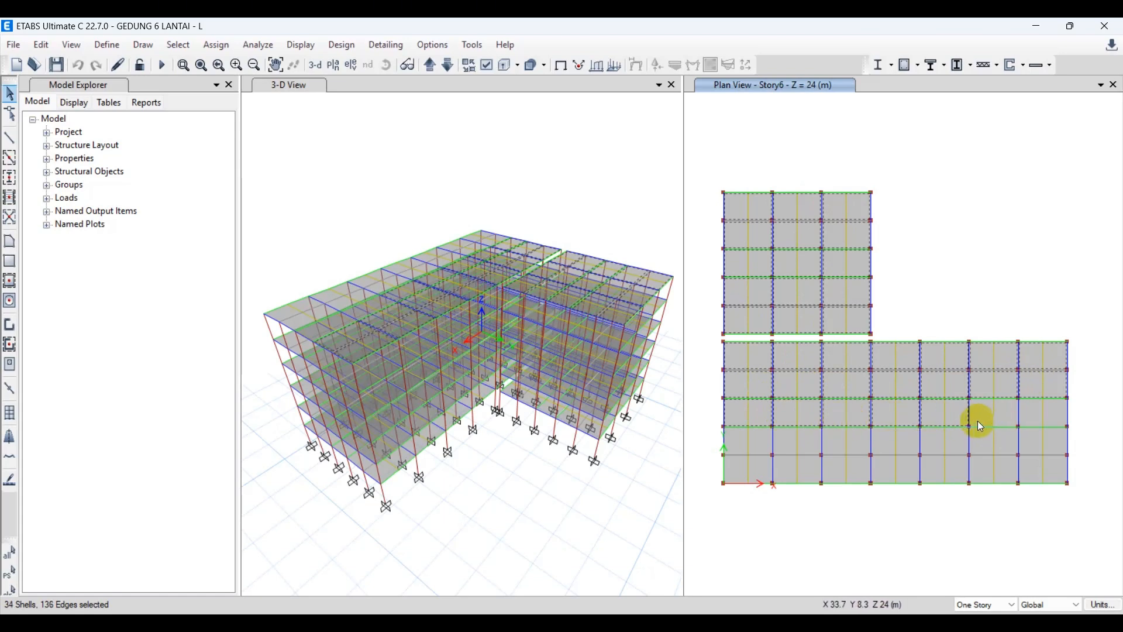
# Add the slabs in the lower two rows of the long wing to the selection and deselect the stray beam in the corner bay.
pyautogui.click(1019, 442)
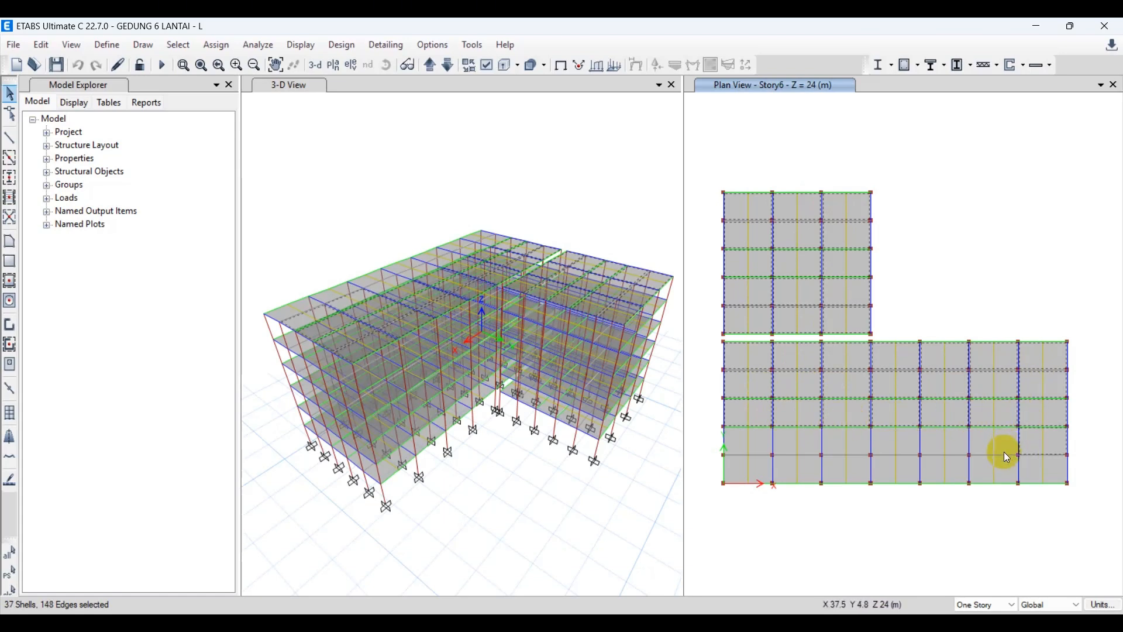
pyautogui.click(1034, 473)
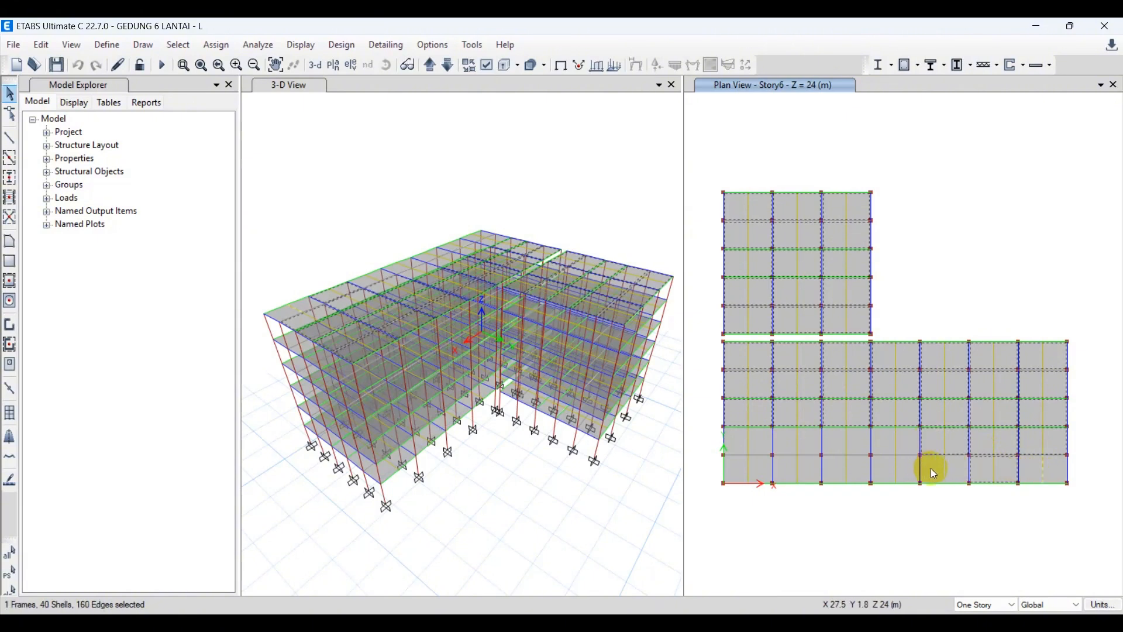
pyautogui.click(880, 469)
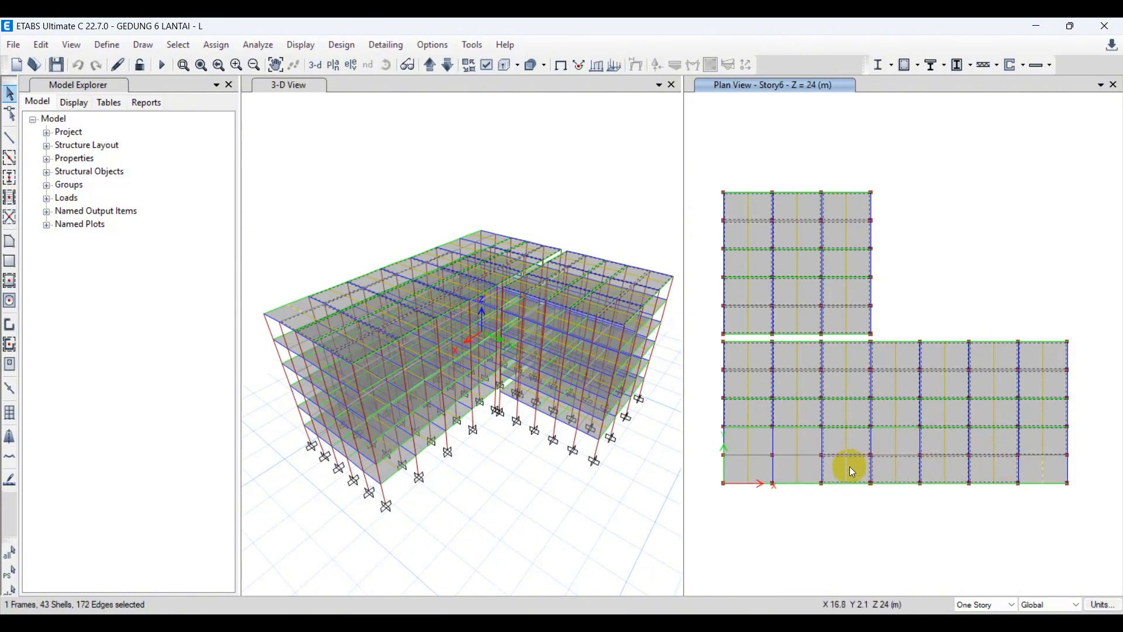
pyautogui.click(880, 445)
pyautogui.click(807, 441)
pyautogui.click(805, 462)
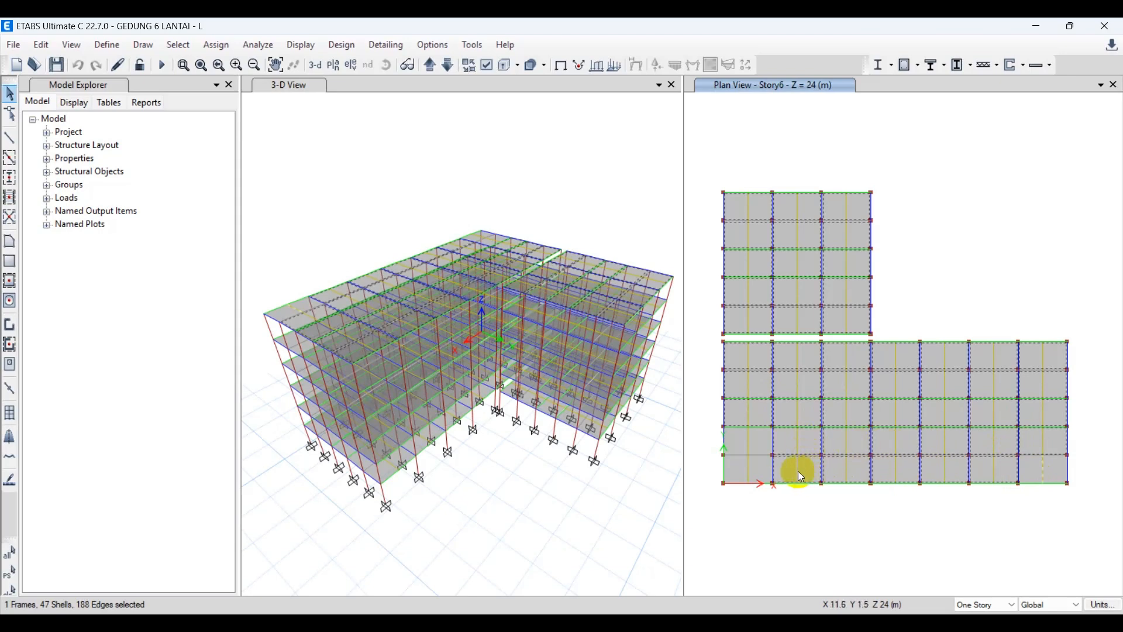
pyautogui.click(761, 470)
pyautogui.click(759, 442)
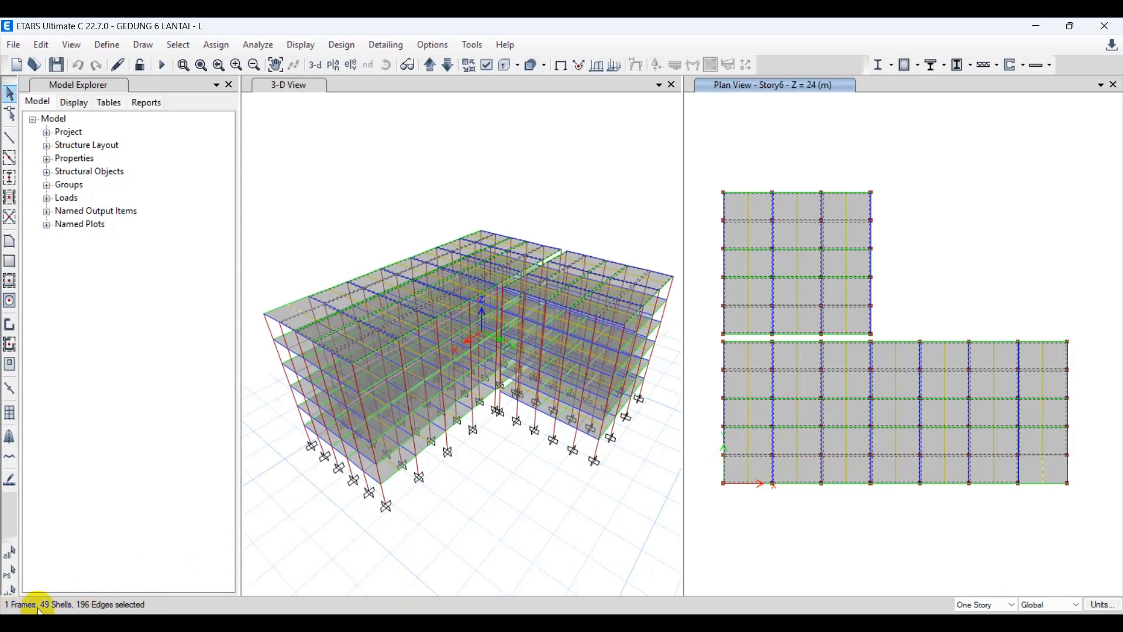
pyautogui.click(1047, 477)
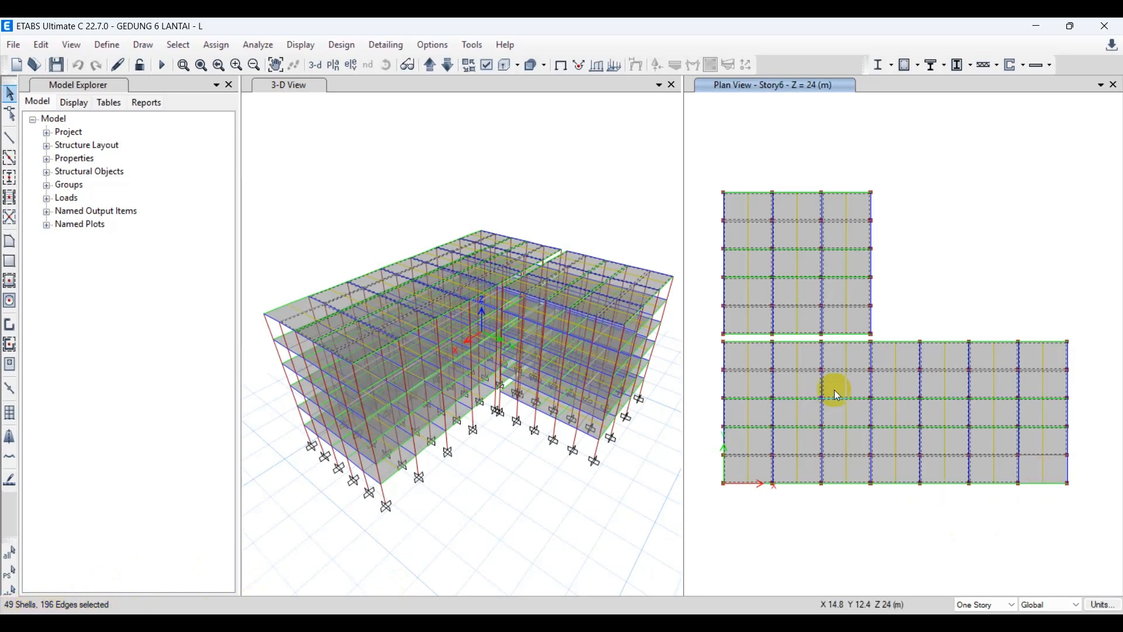
# Start a uniform shell load assignment on the selected slabs for the Live load pattern.
pyautogui.click(220, 50)
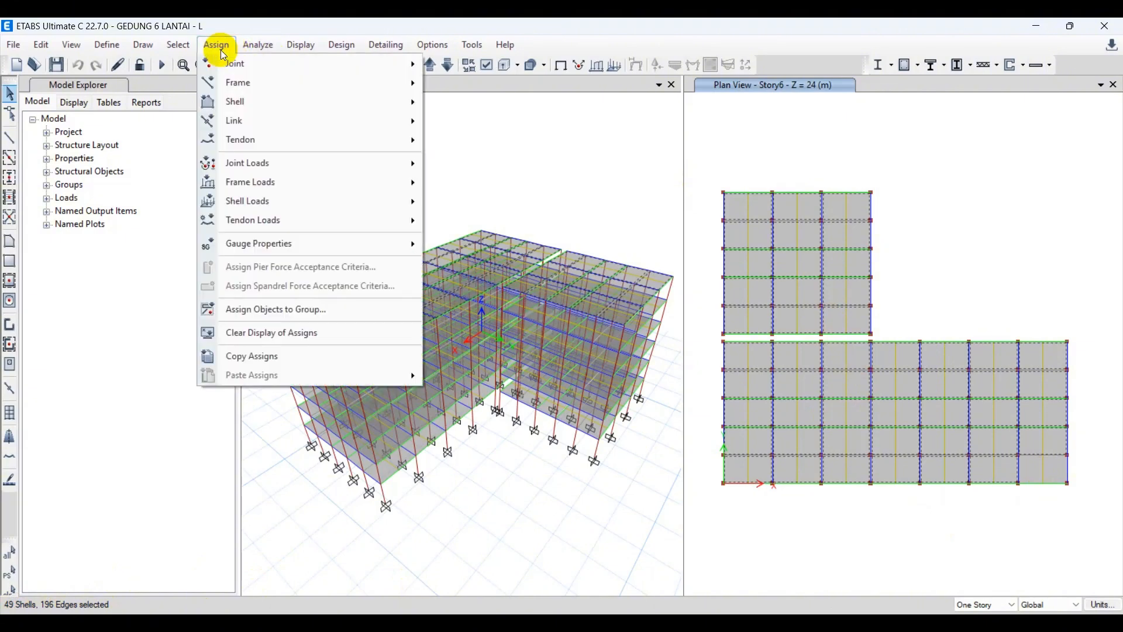
pyautogui.moveTo(275, 201)
pyautogui.click(477, 228)
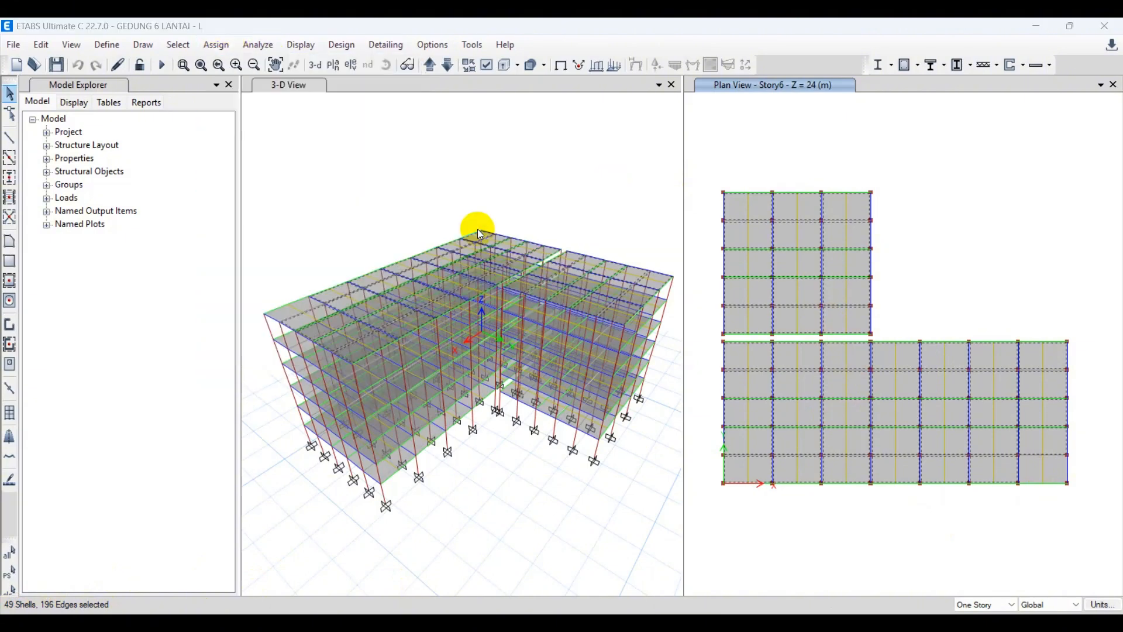
pyautogui.moveTo(627, 234); pyautogui.dragTo(677, 149)
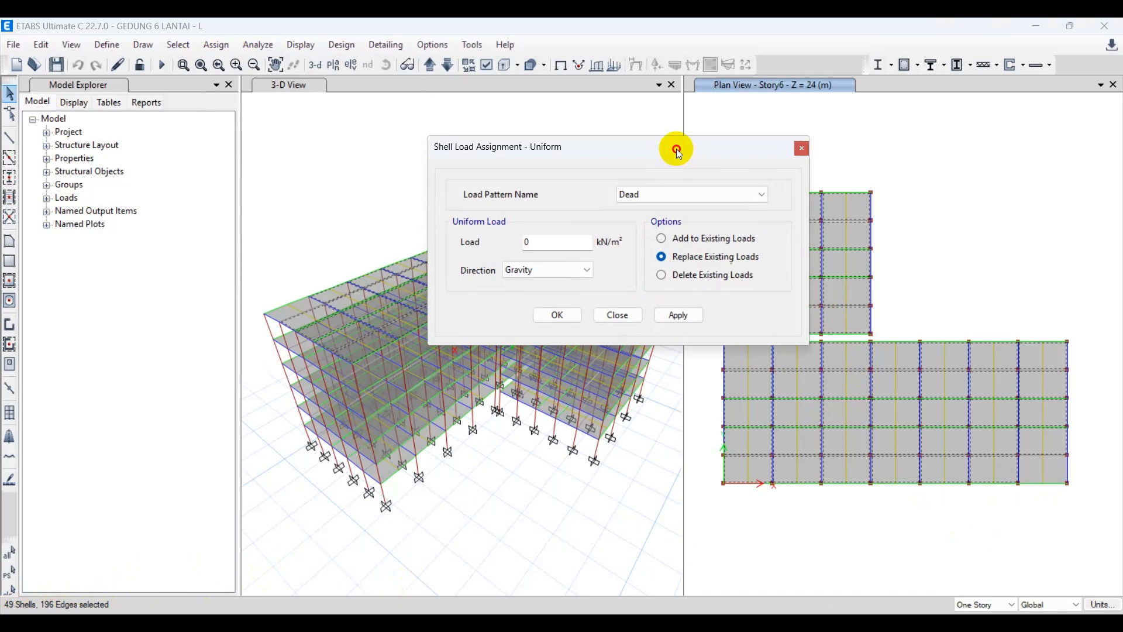
pyautogui.click(648, 199)
pyautogui.click(647, 218)
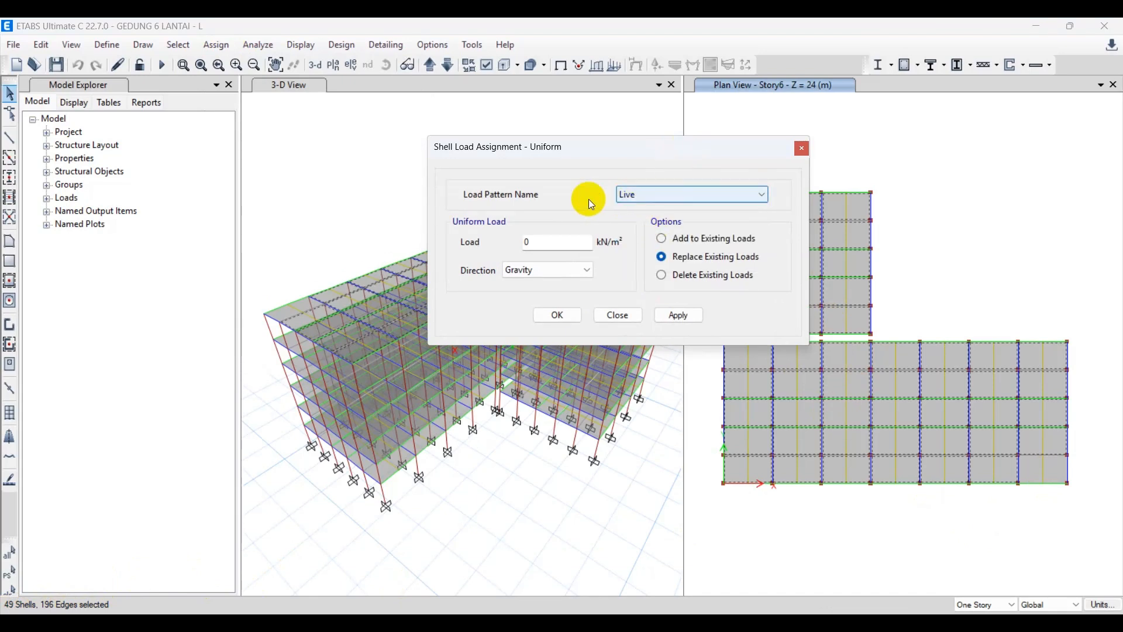
pyautogui.moveTo(547, 242); pyautogui.dragTo(466, 255)
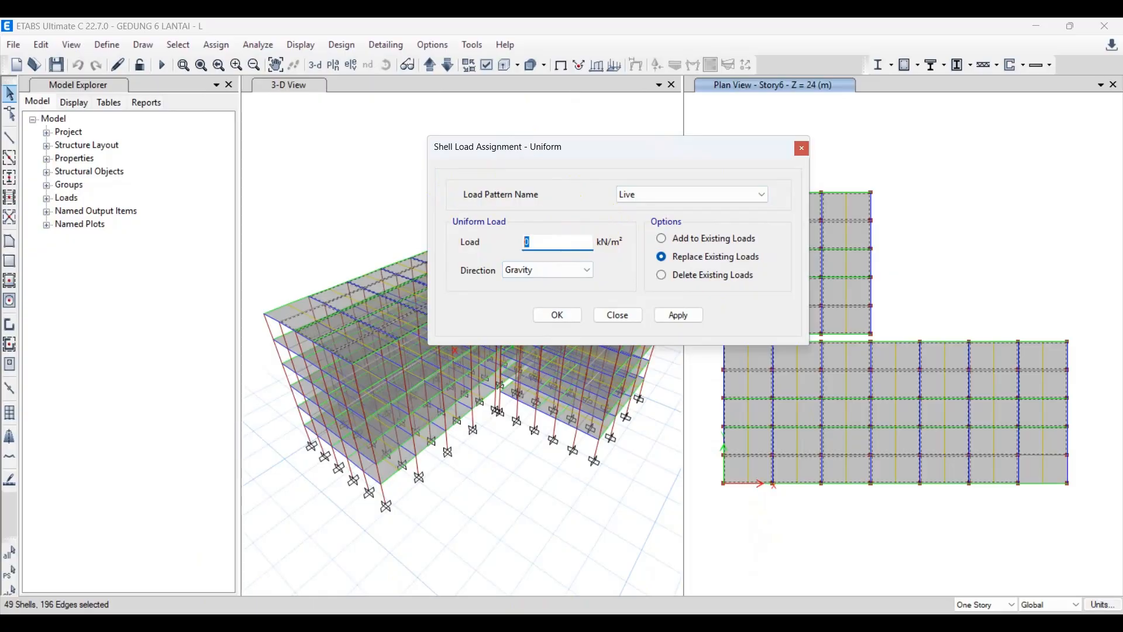
# Assign a 0.96 kN/m² live load in the gravity direction to the selected Story6 slabs, replacing existing loads.
pyautogui.hotkey('alt', 'Tab')
pyautogui.click(409, 621)
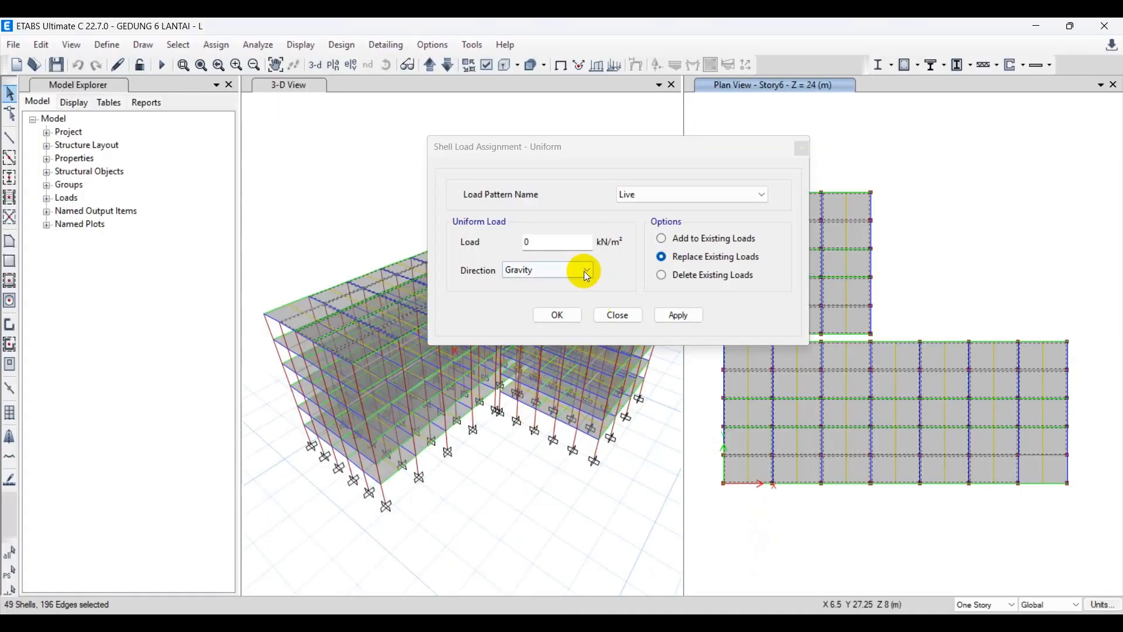
pyautogui.moveTo(566, 244); pyautogui.dragTo(490, 250)
pyautogui.write('0.96')
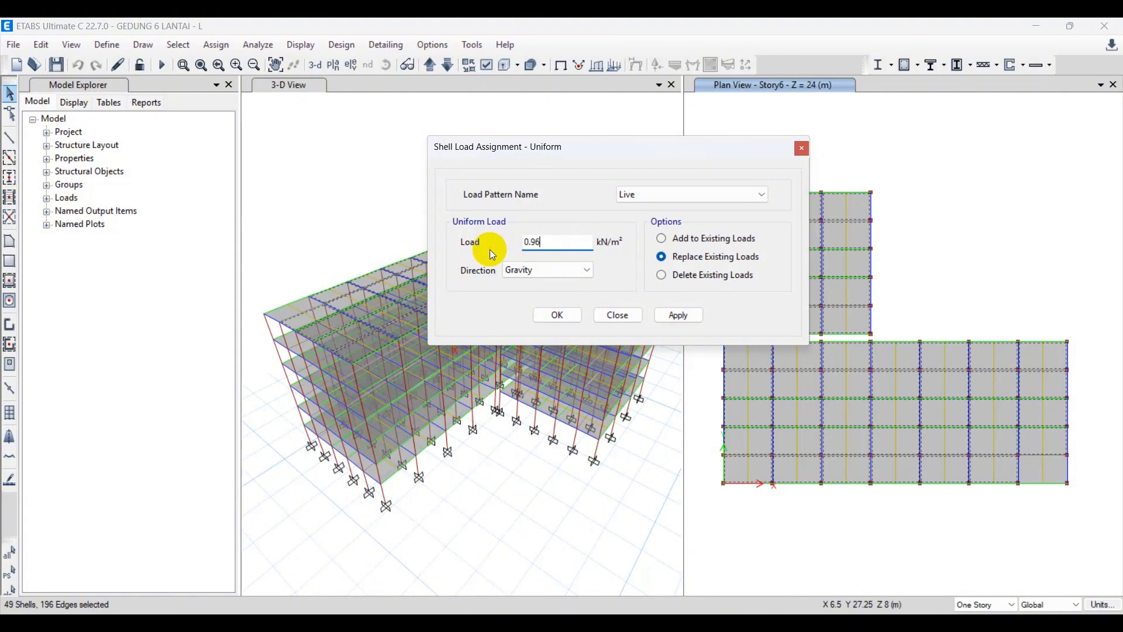
pyautogui.click(669, 316)
pyautogui.click(564, 317)
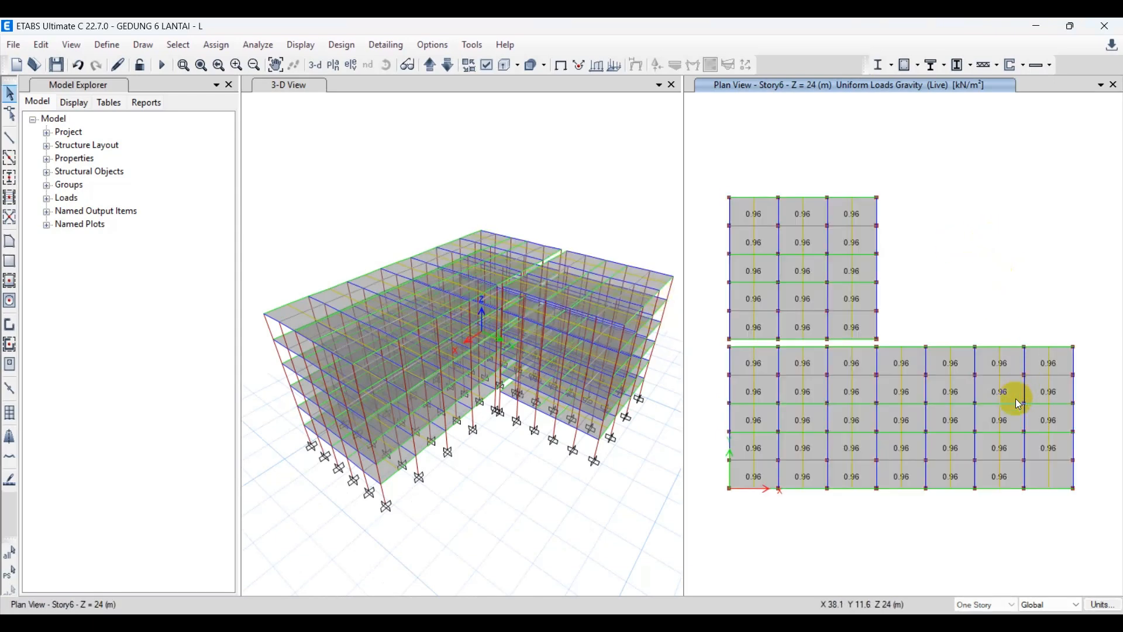
# Examine the section property of the long wing's corner slab that carries no live load label.
pyautogui.click(1062, 483)
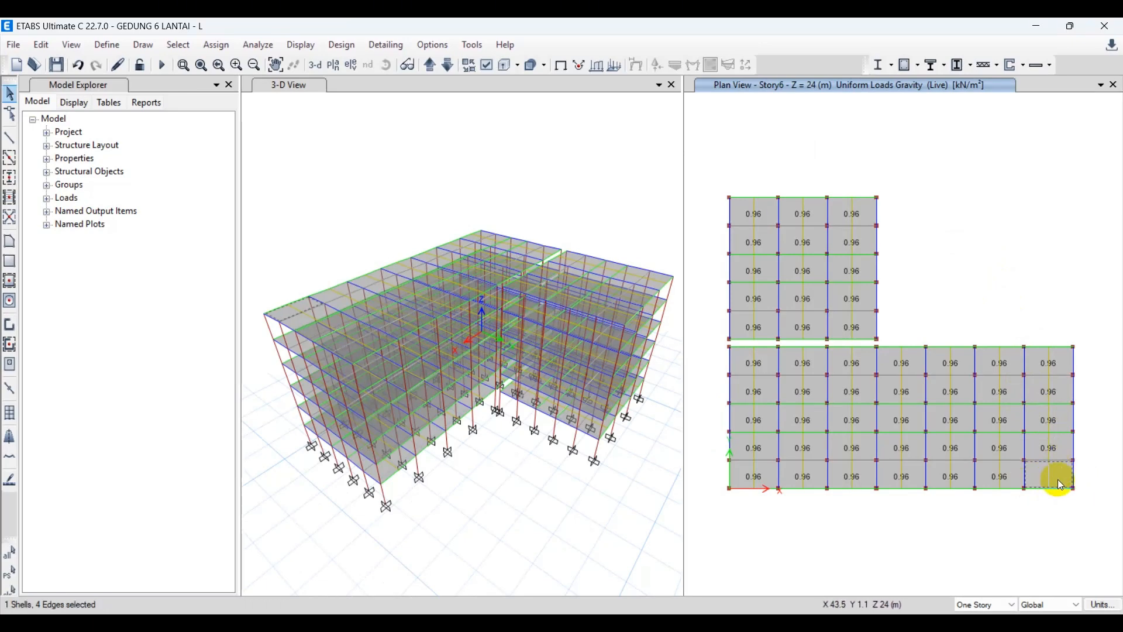
pyautogui.rightClick(1057, 480)
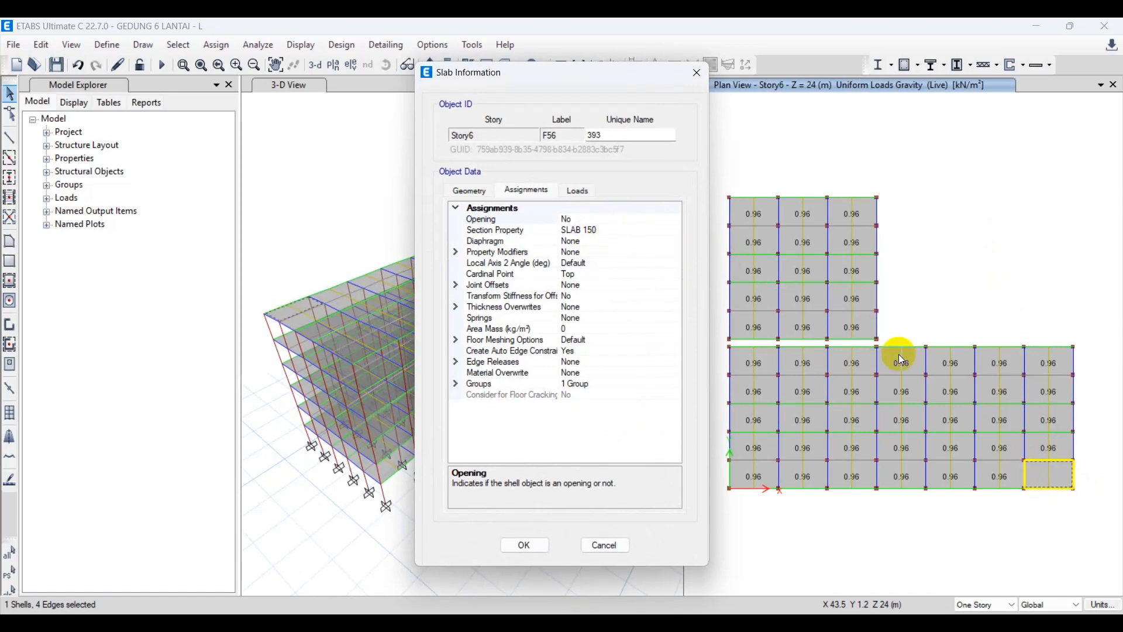
pyautogui.press('Escape')
pyautogui.moveTo(724, 174); pyautogui.dragTo(1091, 535)
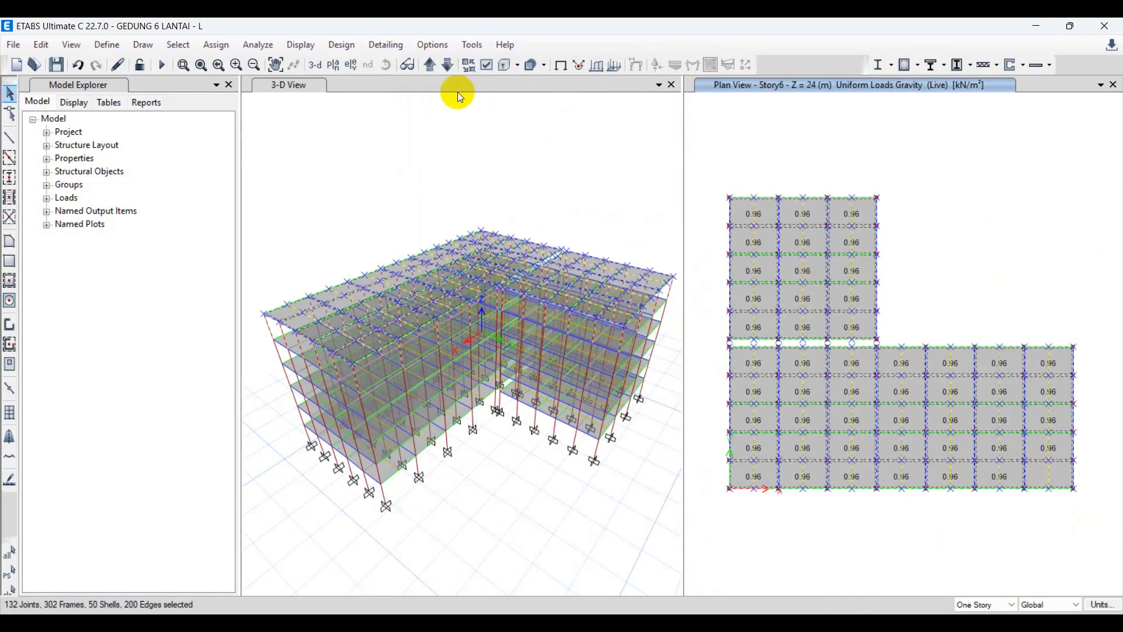
pyautogui.click(180, 45)
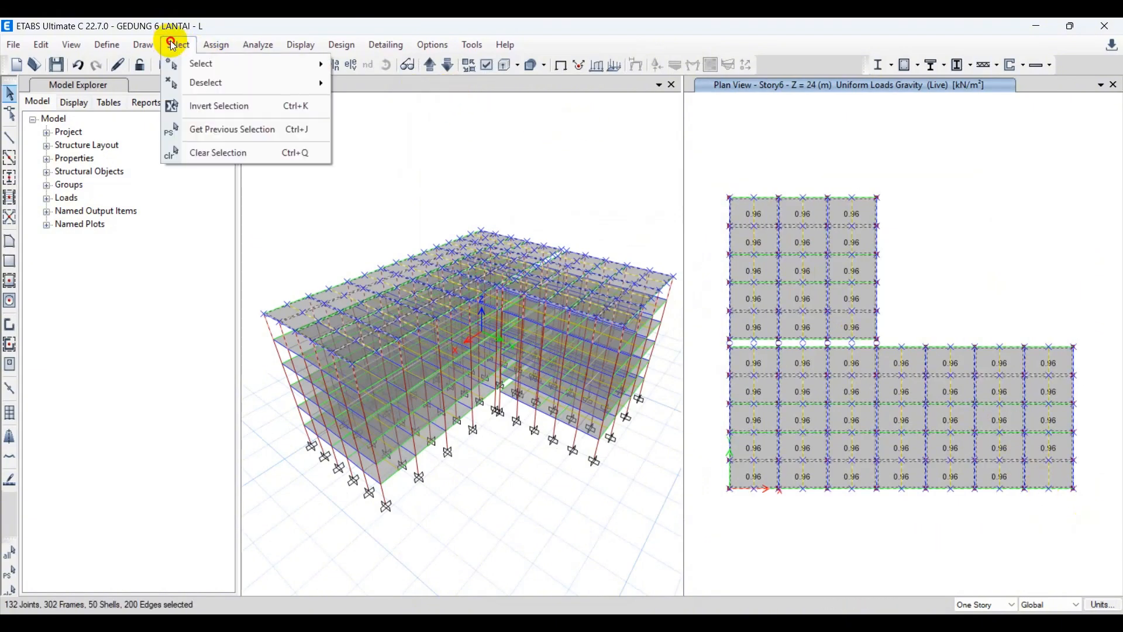
pyautogui.moveTo(189, 58)
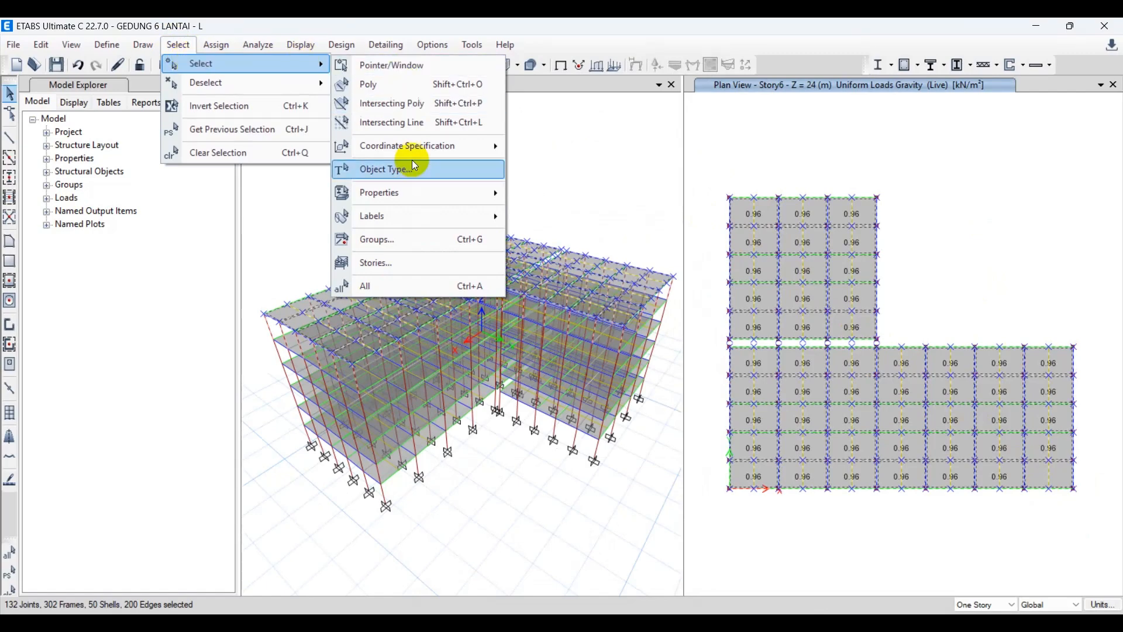
pyautogui.moveTo(408, 191)
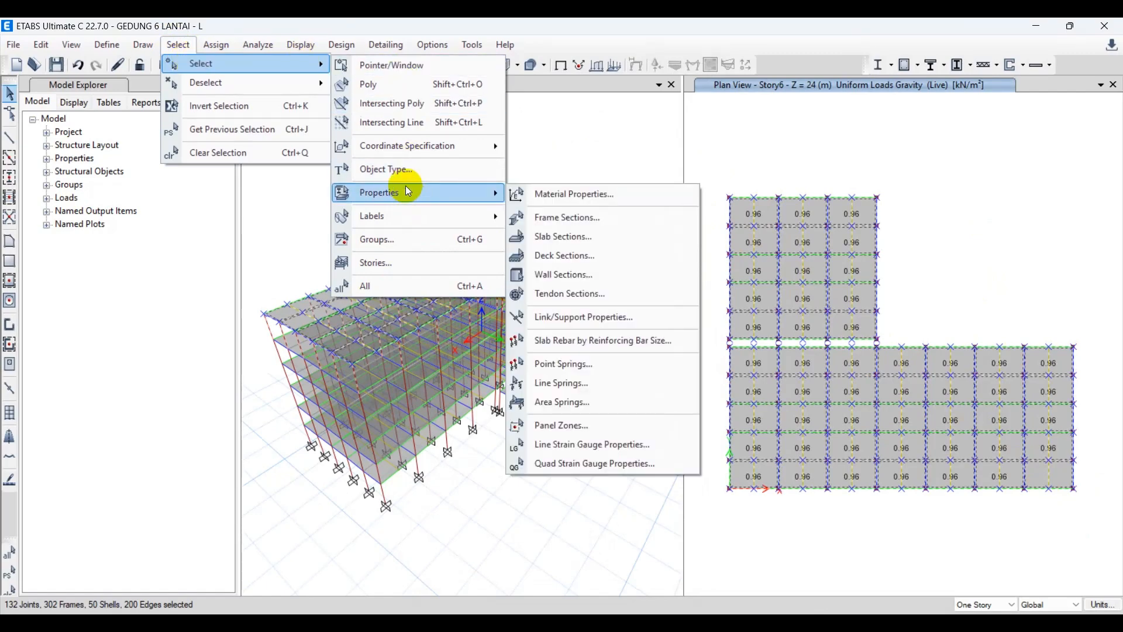
pyautogui.click(563, 237)
pyautogui.click(498, 237)
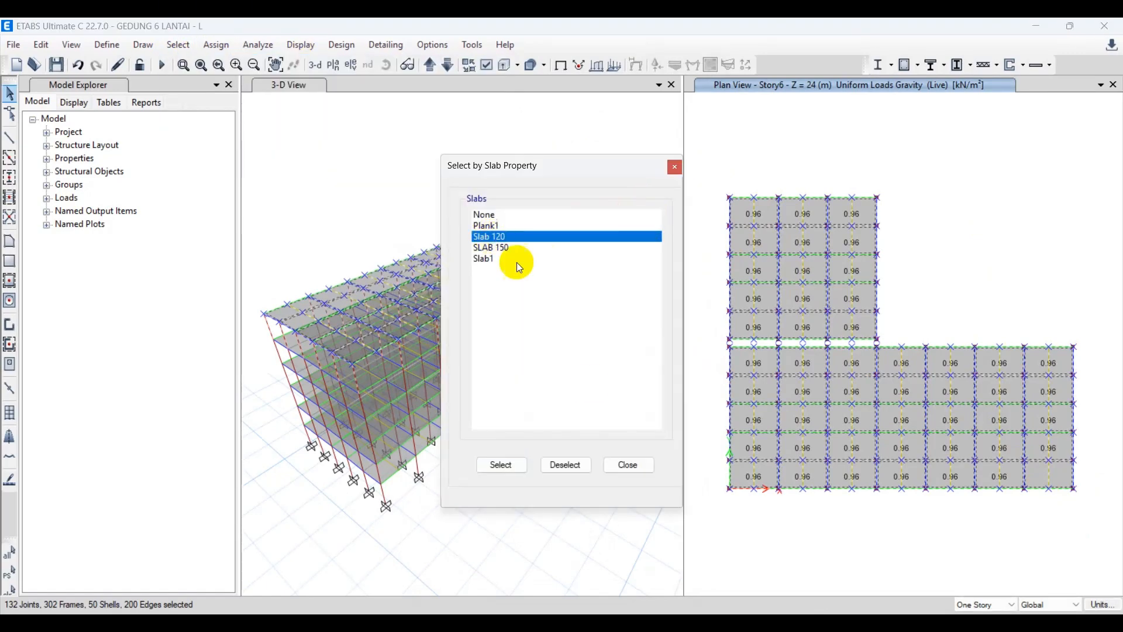
pyautogui.press('Escape')
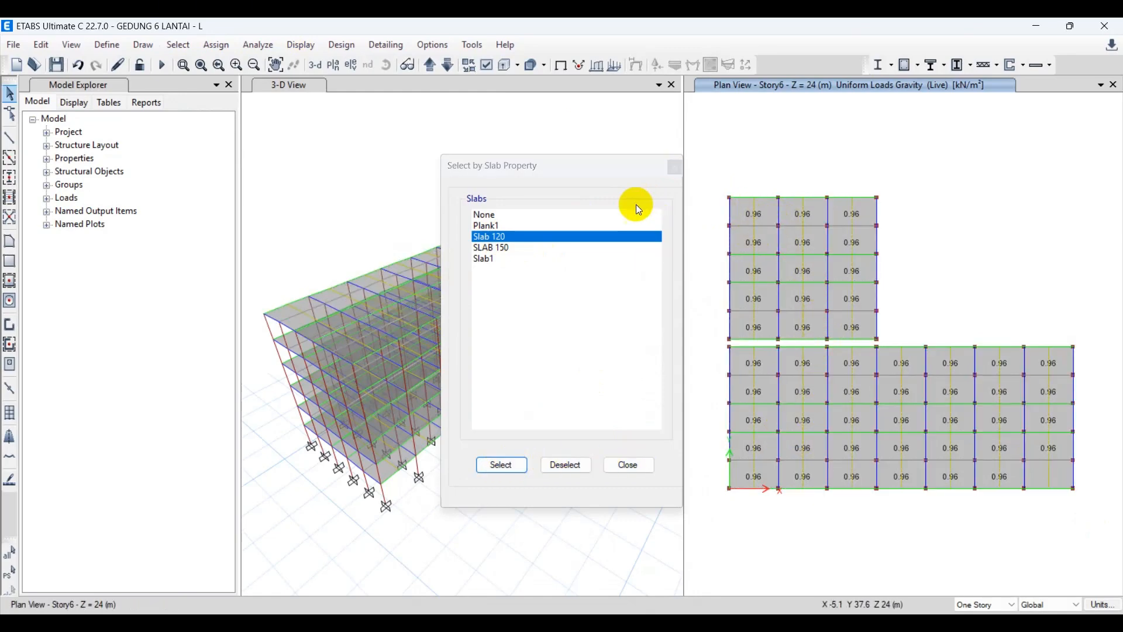
pyautogui.click(675, 167)
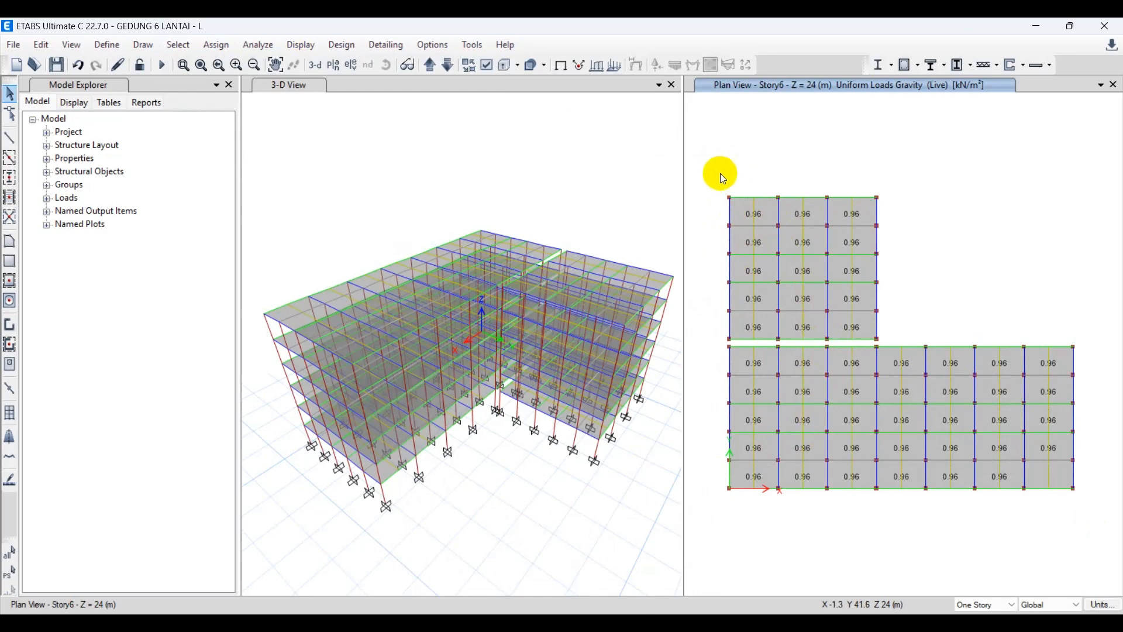
# Examine the section property assigned to the short wing's upper-left corner slab and clear the selection.
pyautogui.click(743, 214)
pyautogui.rightClick(742, 213)
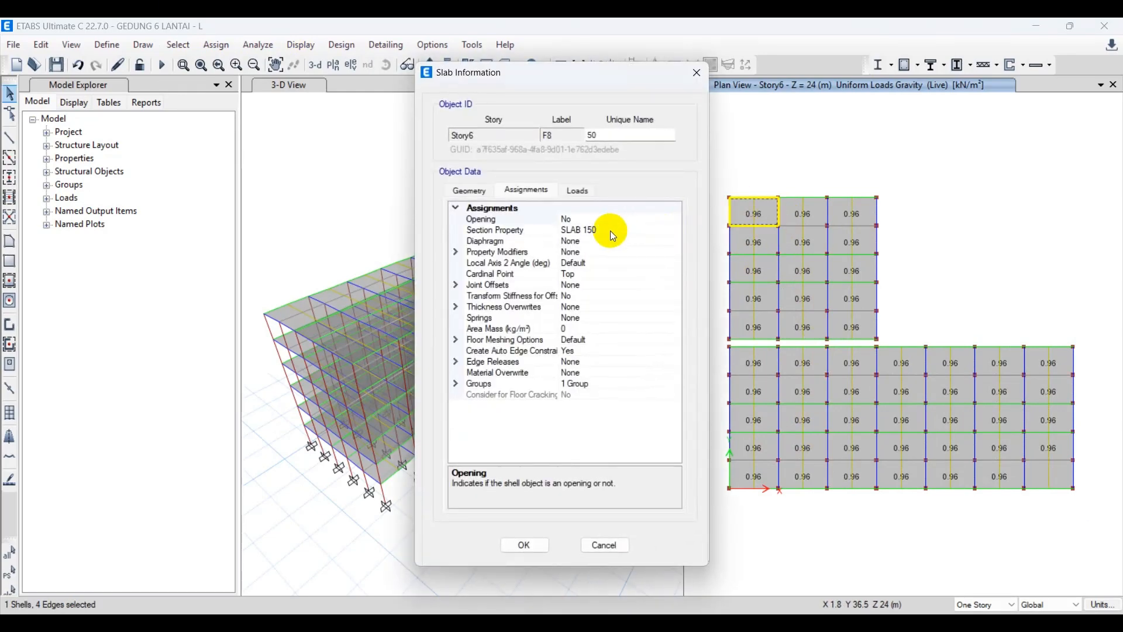
pyautogui.press('Escape')
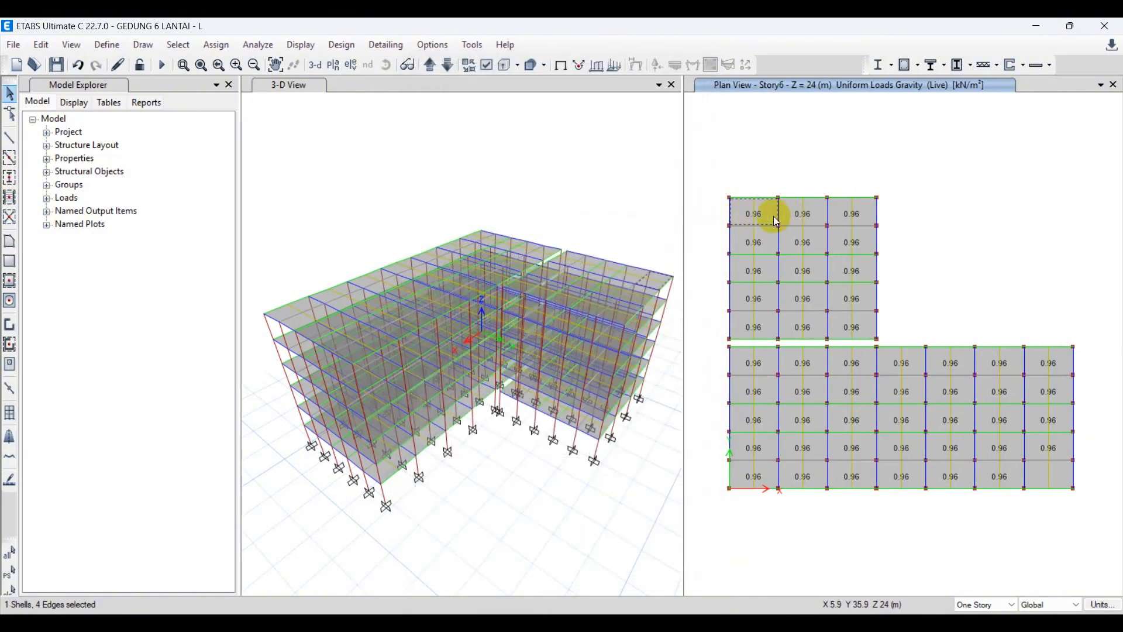
pyautogui.click(774, 216)
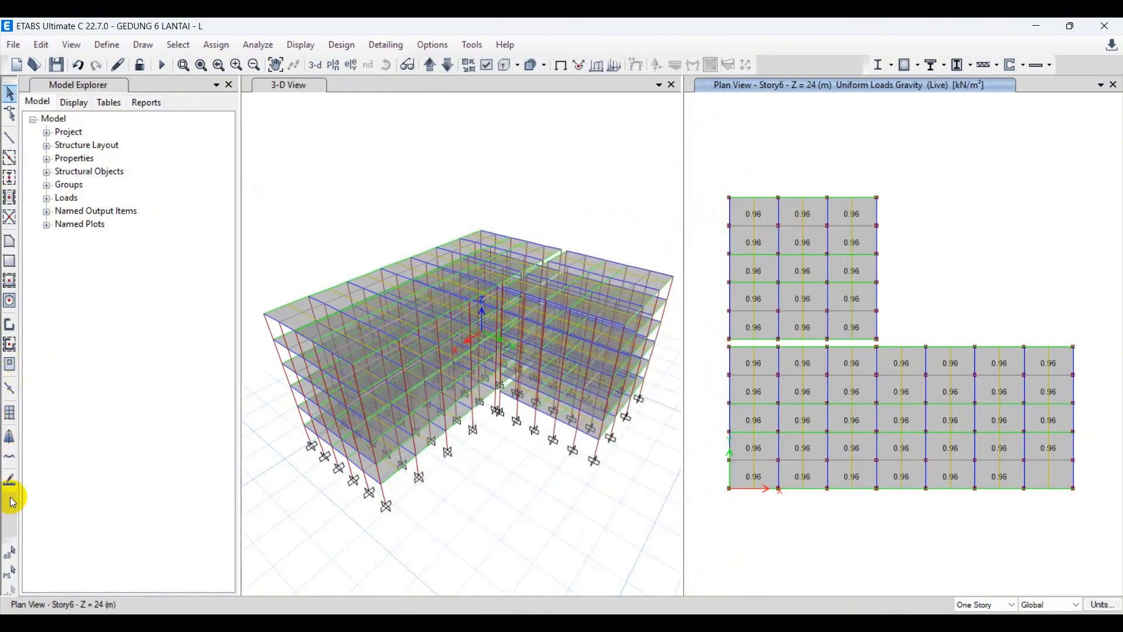
pyautogui.click(12, 575)
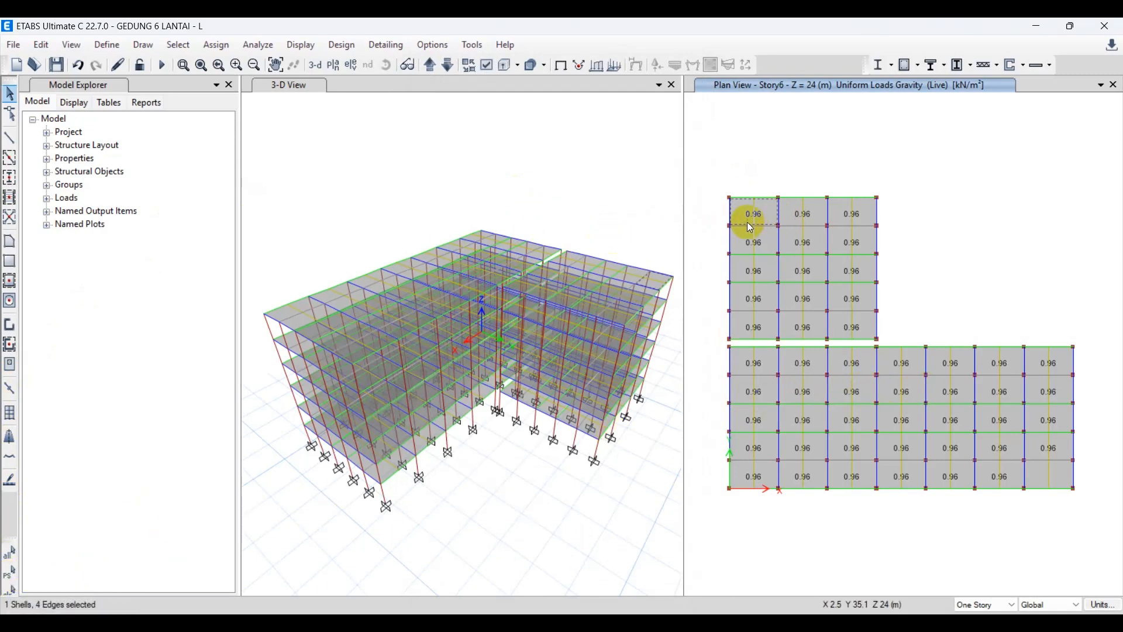
pyautogui.click(783, 217)
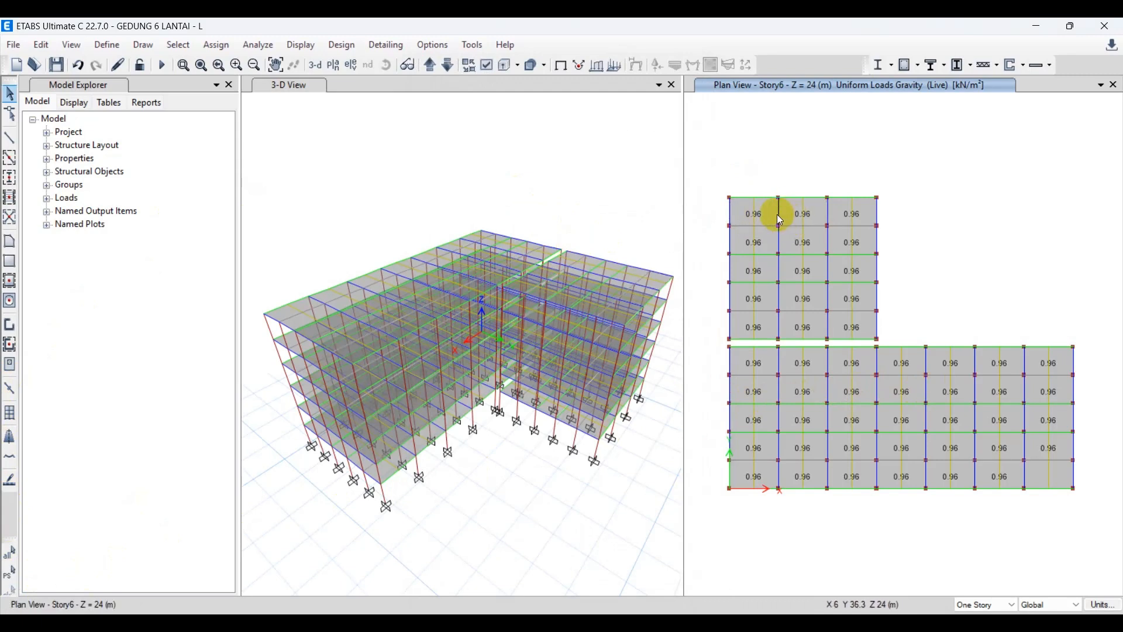
pyautogui.click(778, 218)
pyautogui.click(791, 216)
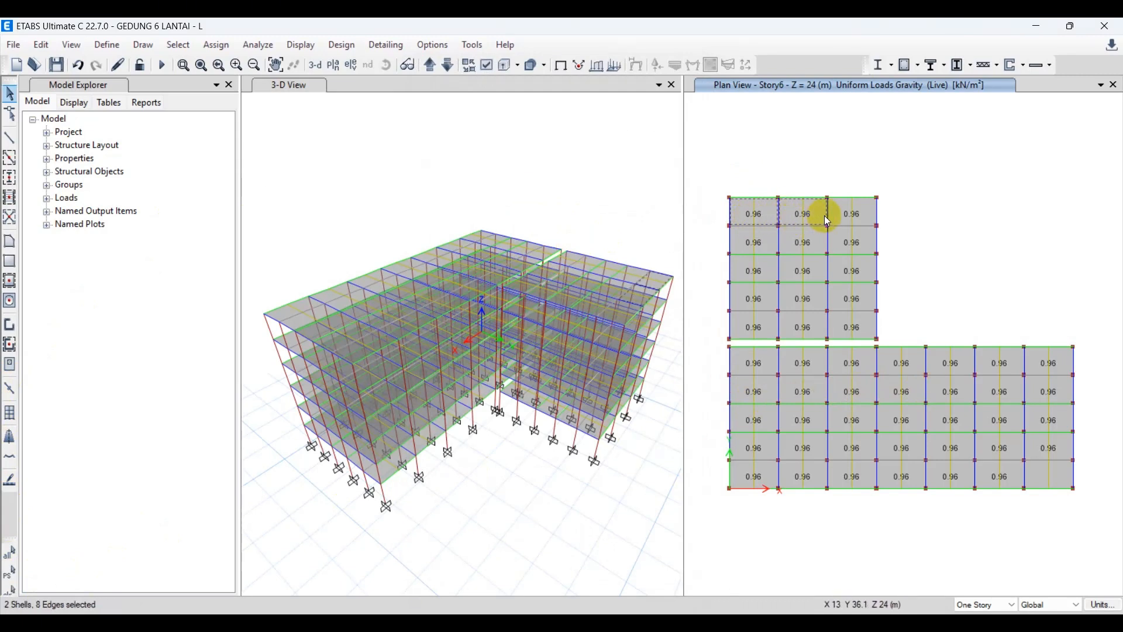
pyautogui.click(840, 224)
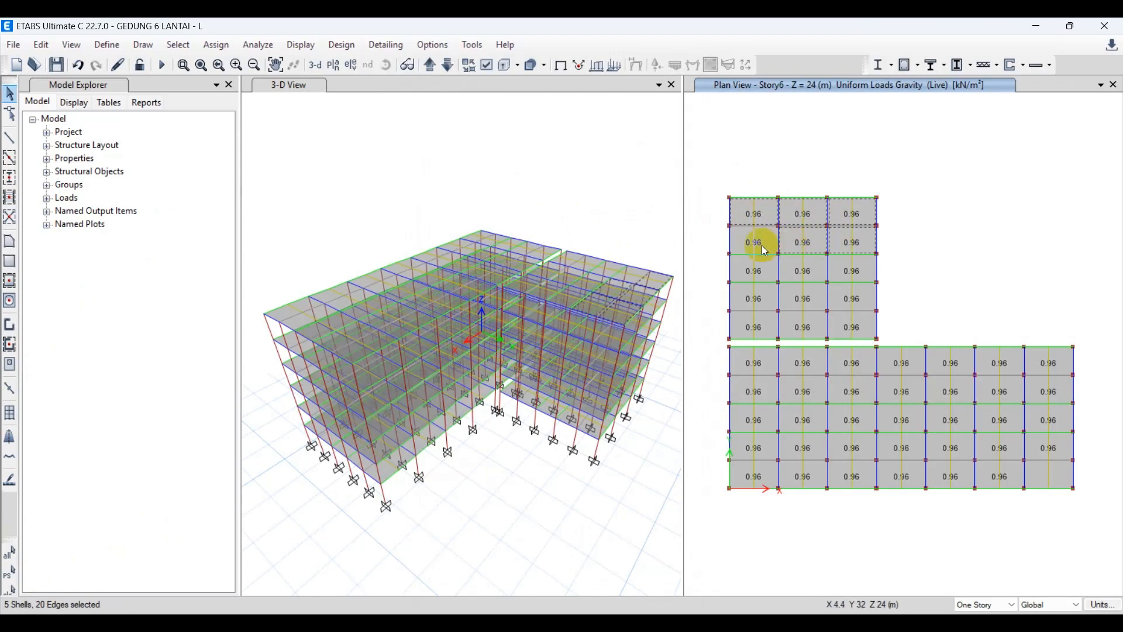
pyautogui.click(761, 271)
pyautogui.click(782, 271)
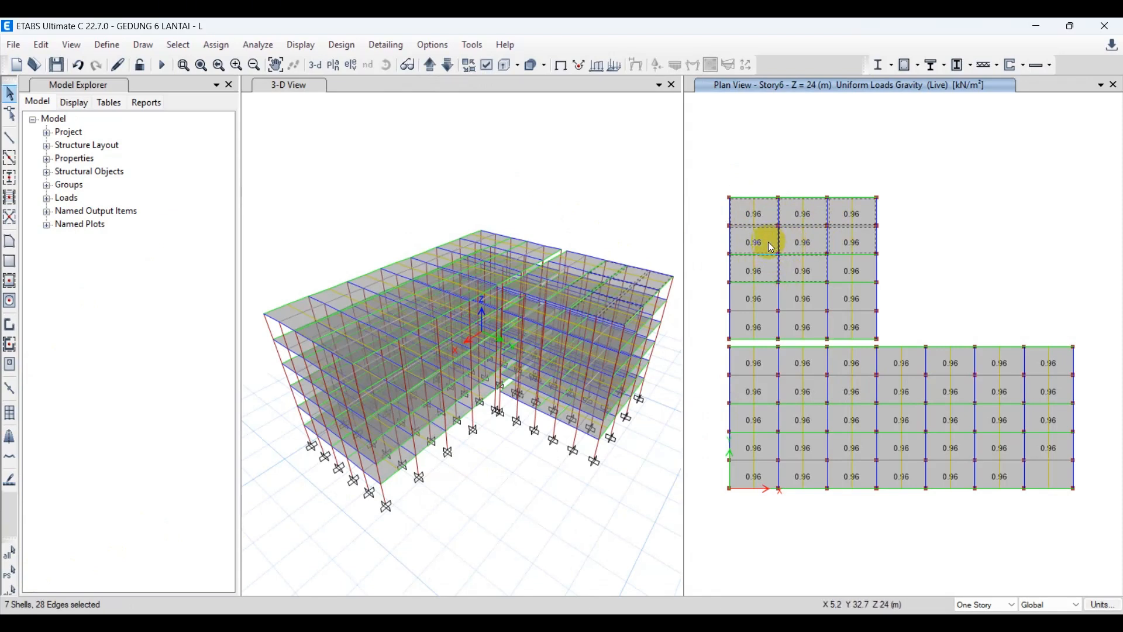
pyautogui.click(768, 241)
pyautogui.click(842, 264)
pyautogui.hotkey('ctrl', 'q')
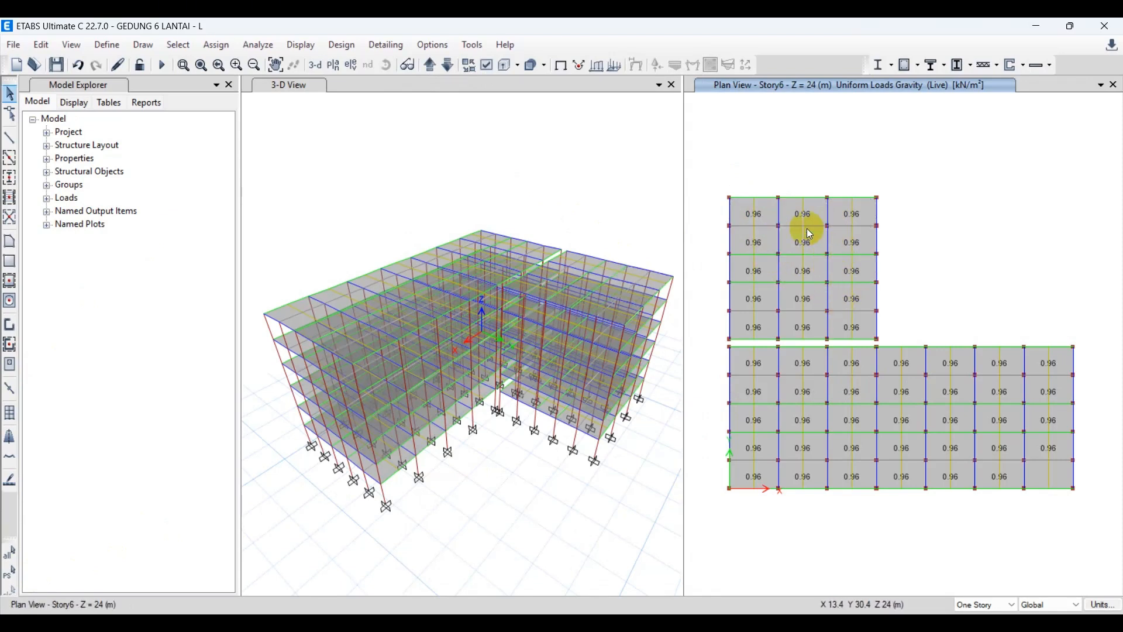
# Look through the shell labels offered for selection by label across all stories, and leave without selecting any.
pyautogui.click(179, 44)
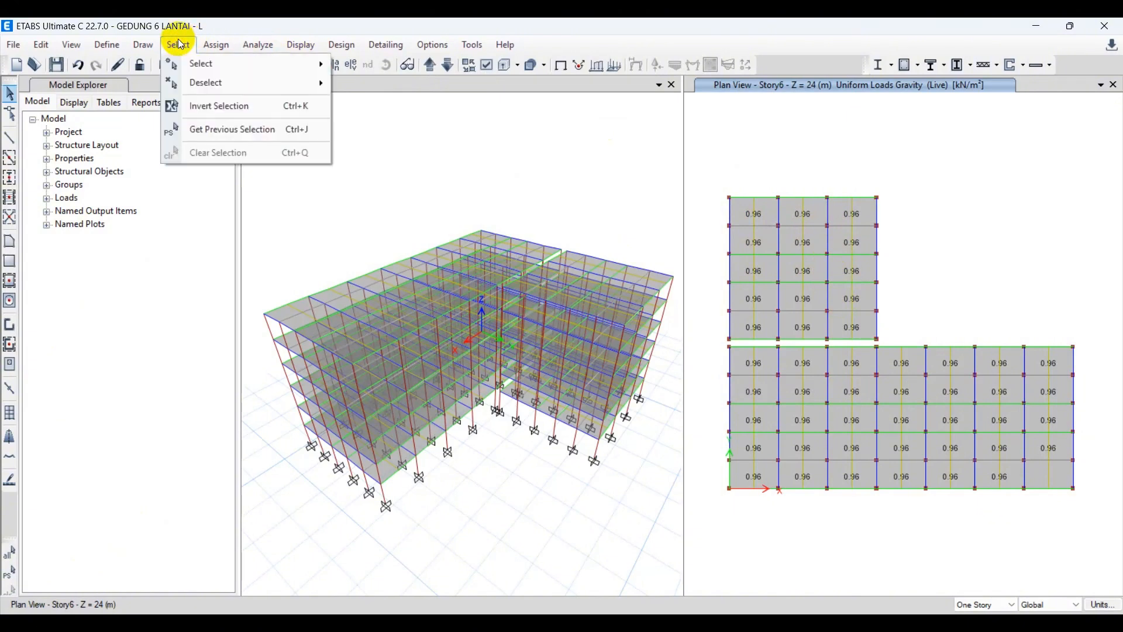
pyautogui.moveTo(195, 66)
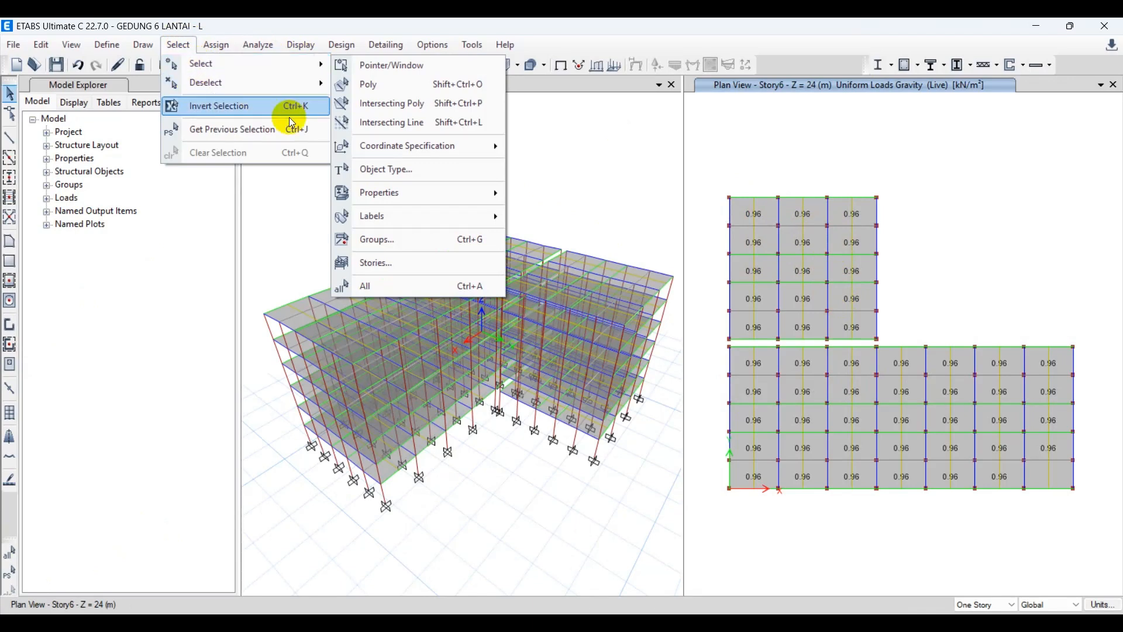
pyautogui.moveTo(436, 222)
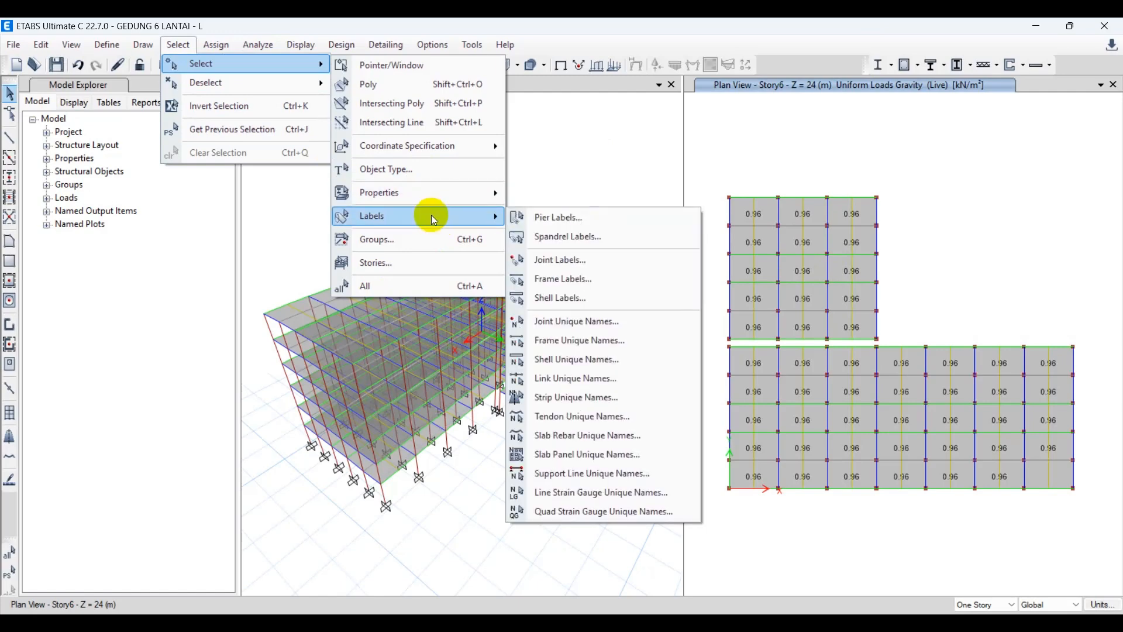
pyautogui.click(613, 299)
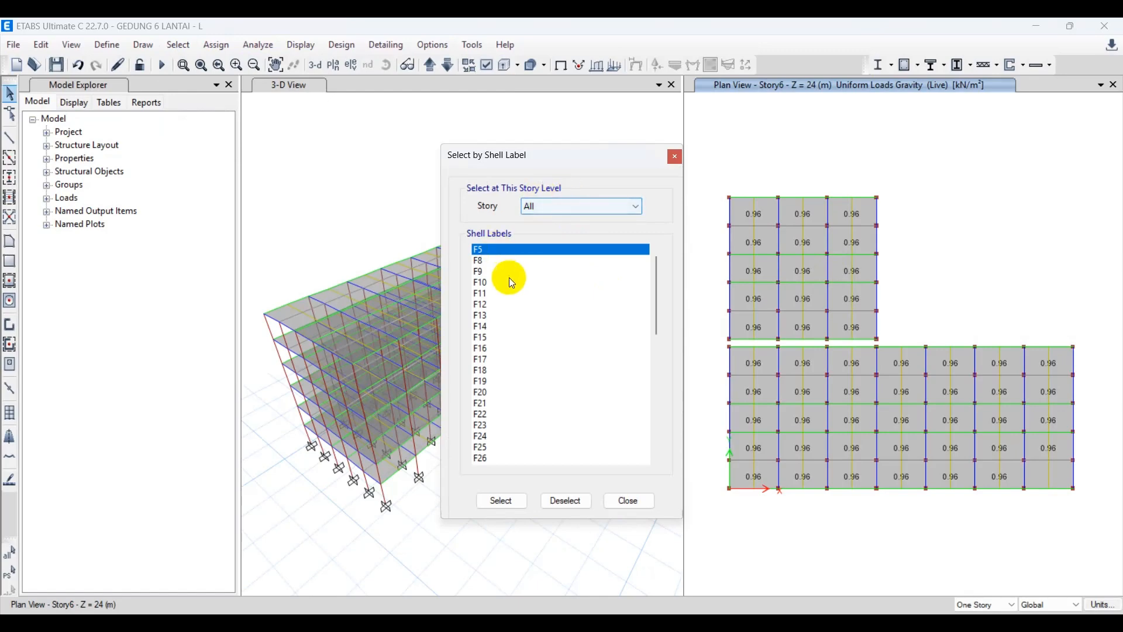
pyautogui.scroll(-10, 513, 363)
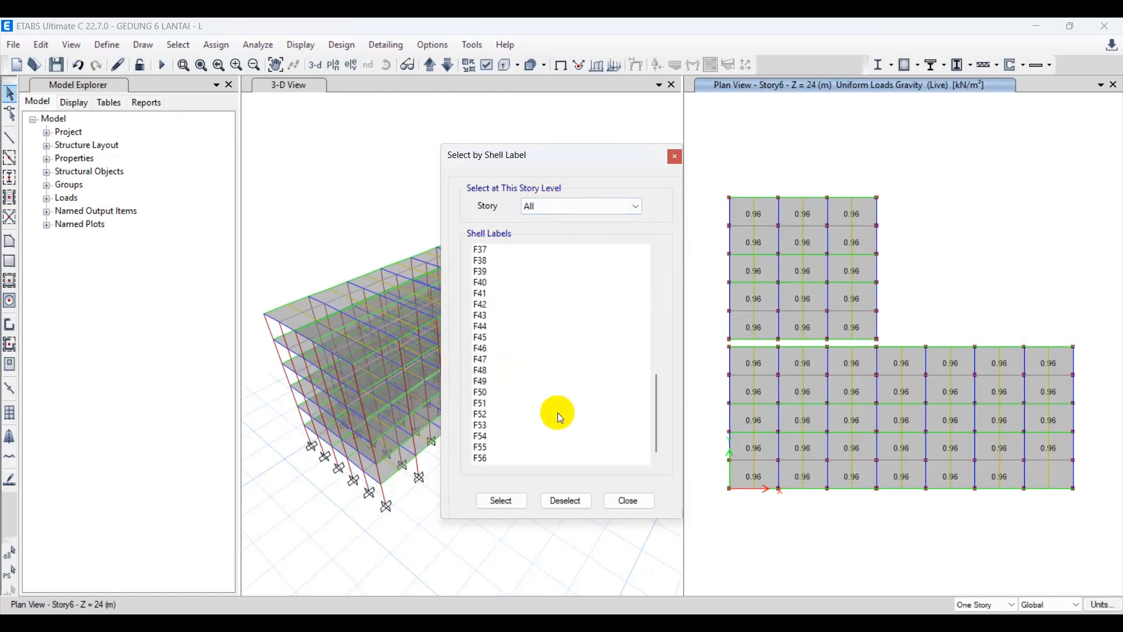
pyautogui.click(629, 501)
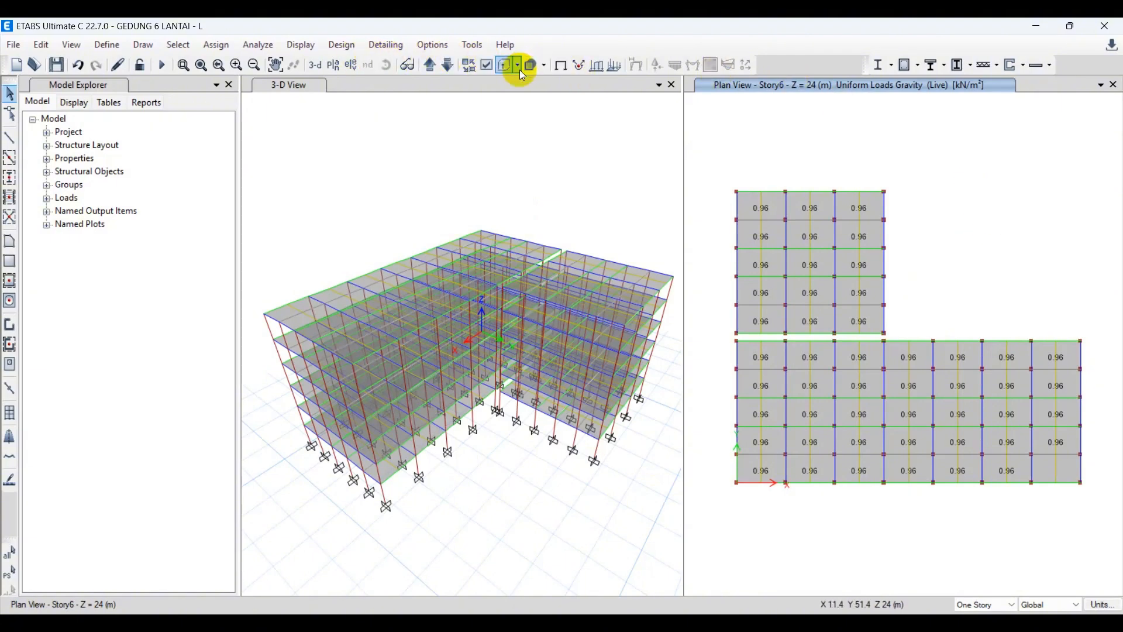
# Display the shell labels on the slabs in the Story6 plan view.
pyautogui.click(489, 65)
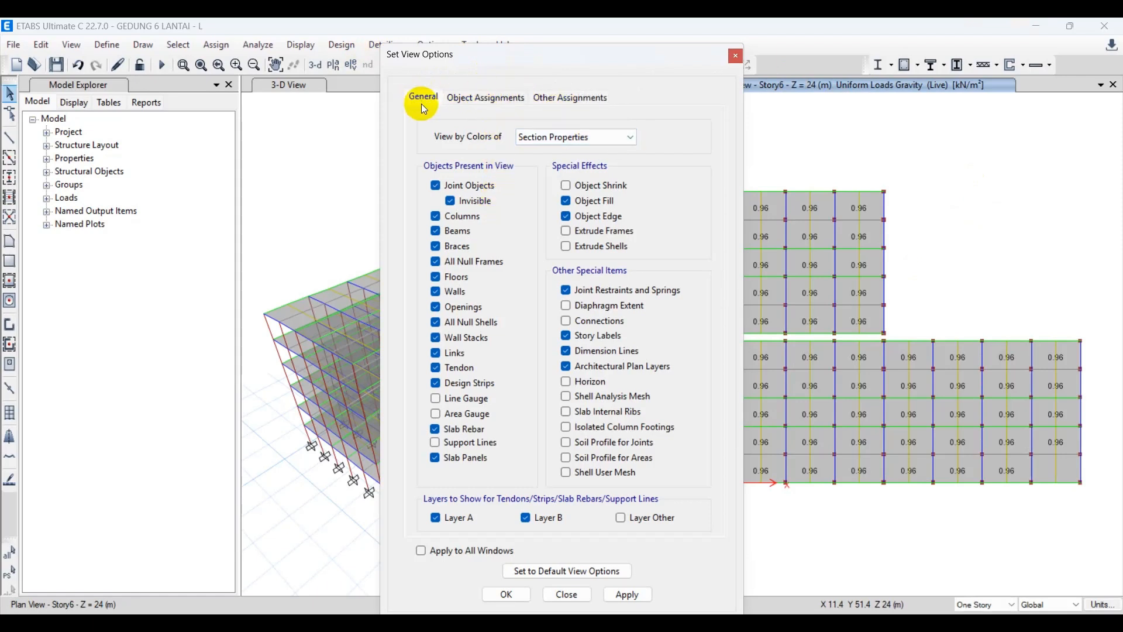
pyautogui.click(491, 96)
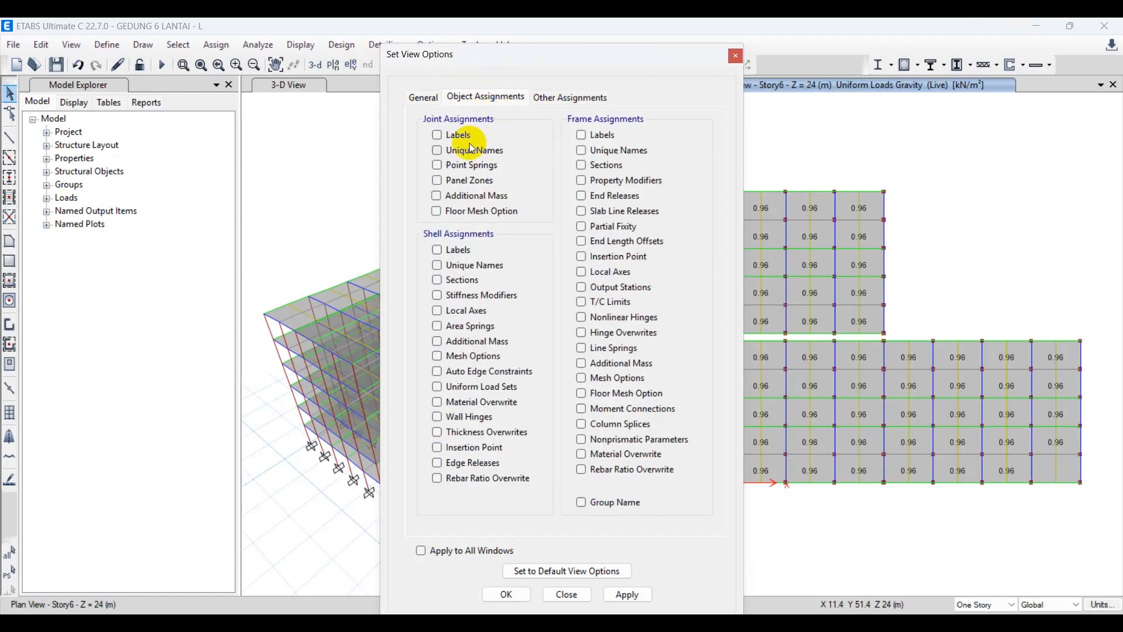
pyautogui.click(437, 250)
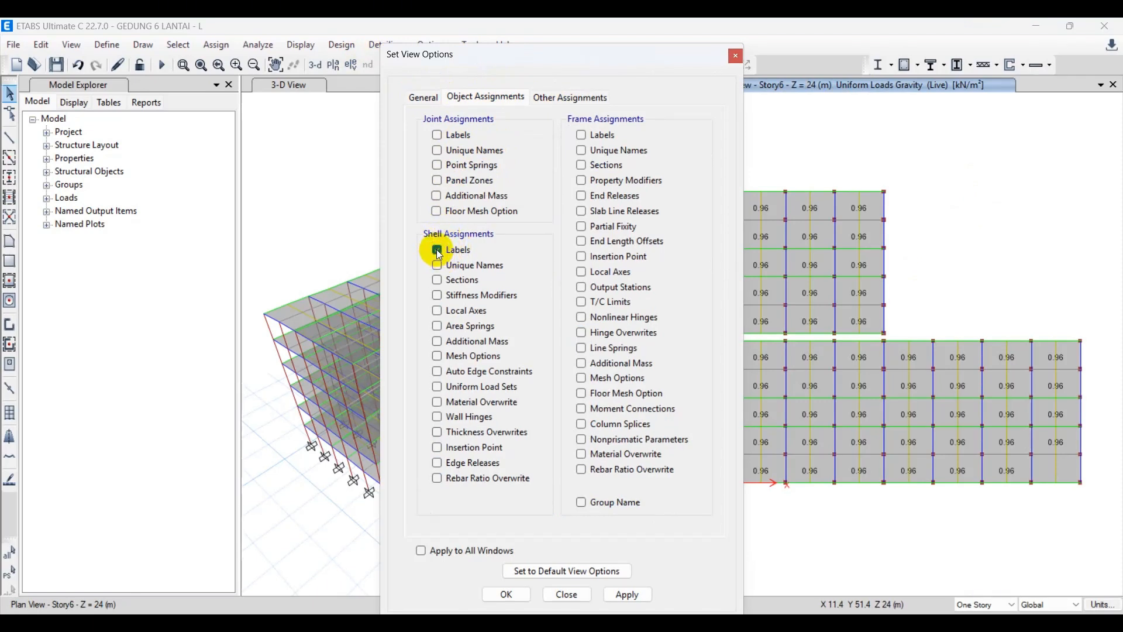
pyautogui.click(625, 595)
pyautogui.click(506, 595)
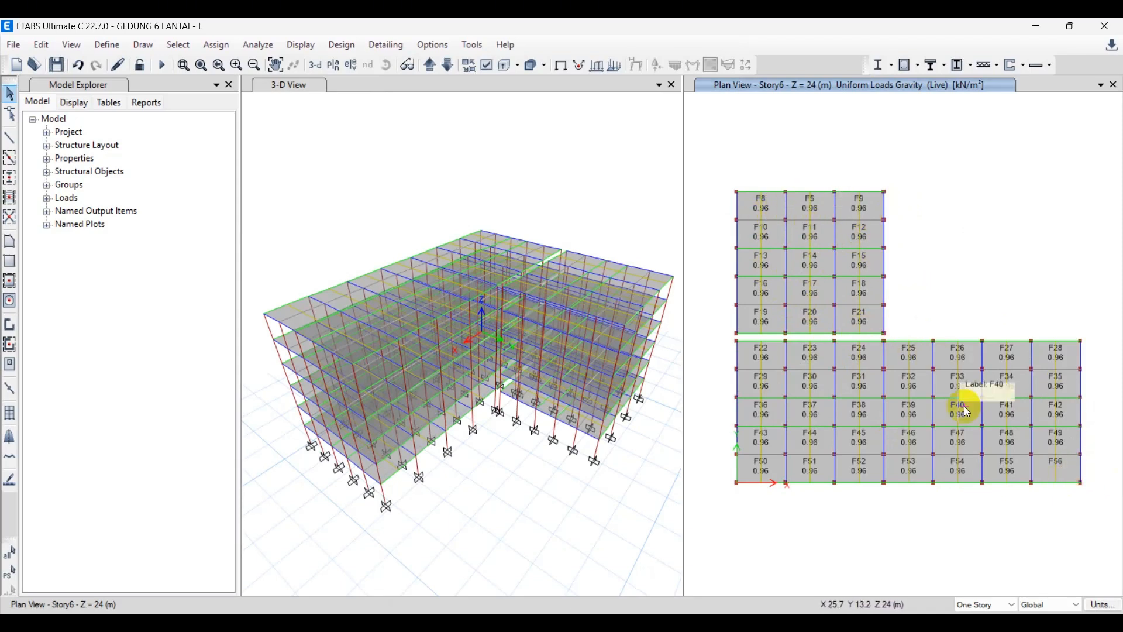
# Select all Story6 slabs by shell label, from F5 through F56.
pyautogui.click(186, 45)
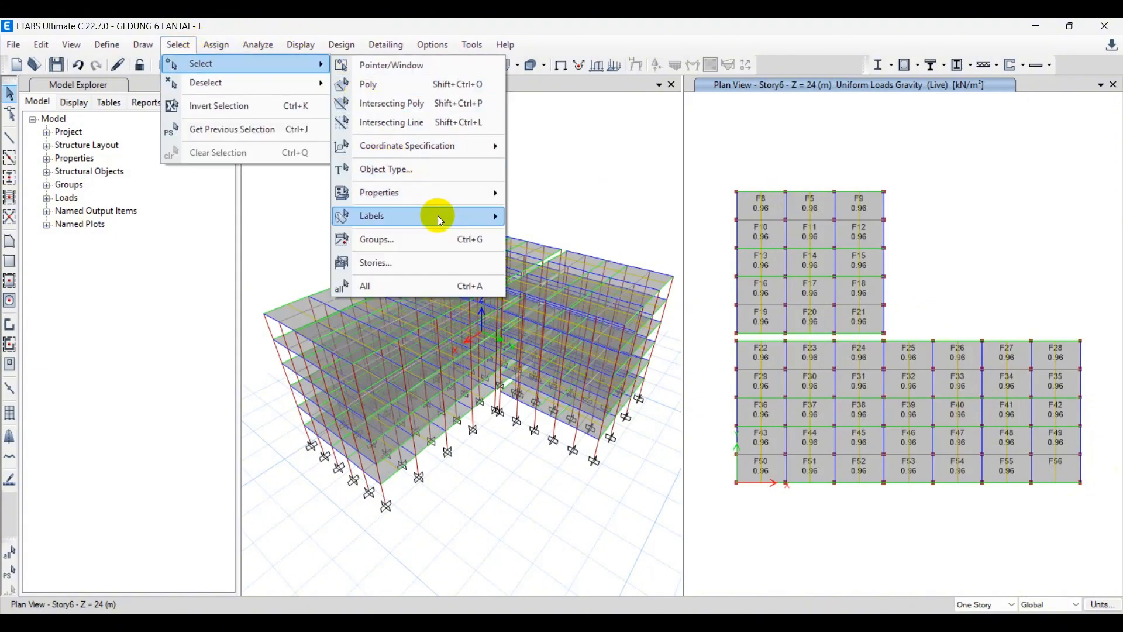
pyautogui.click(571, 299)
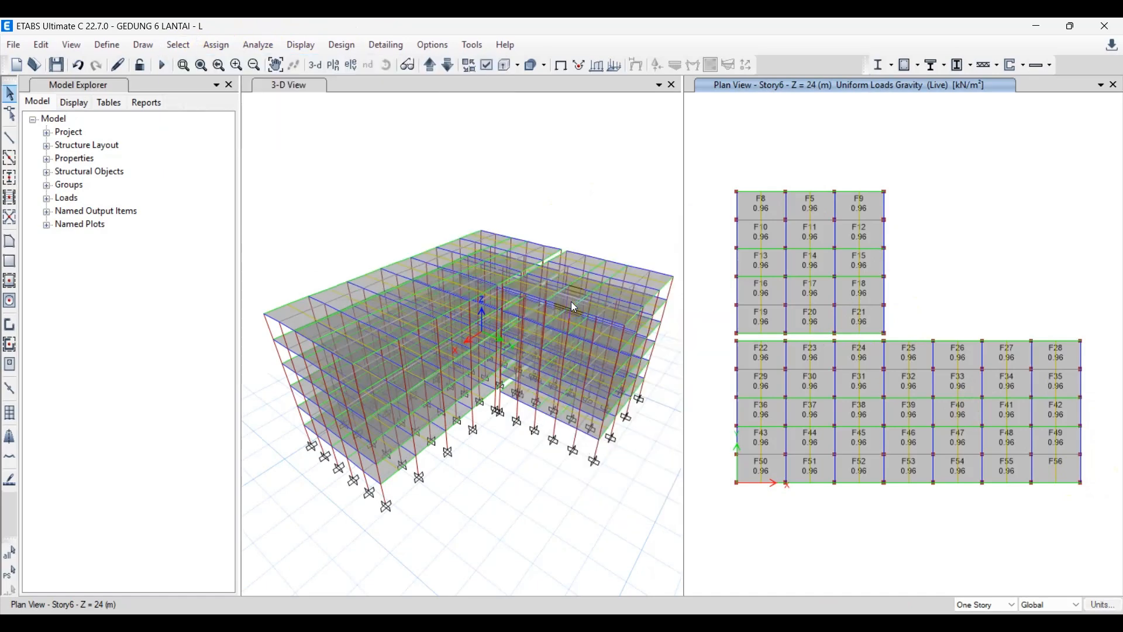
pyautogui.moveTo(540, 165); pyautogui.dragTo(519, 161)
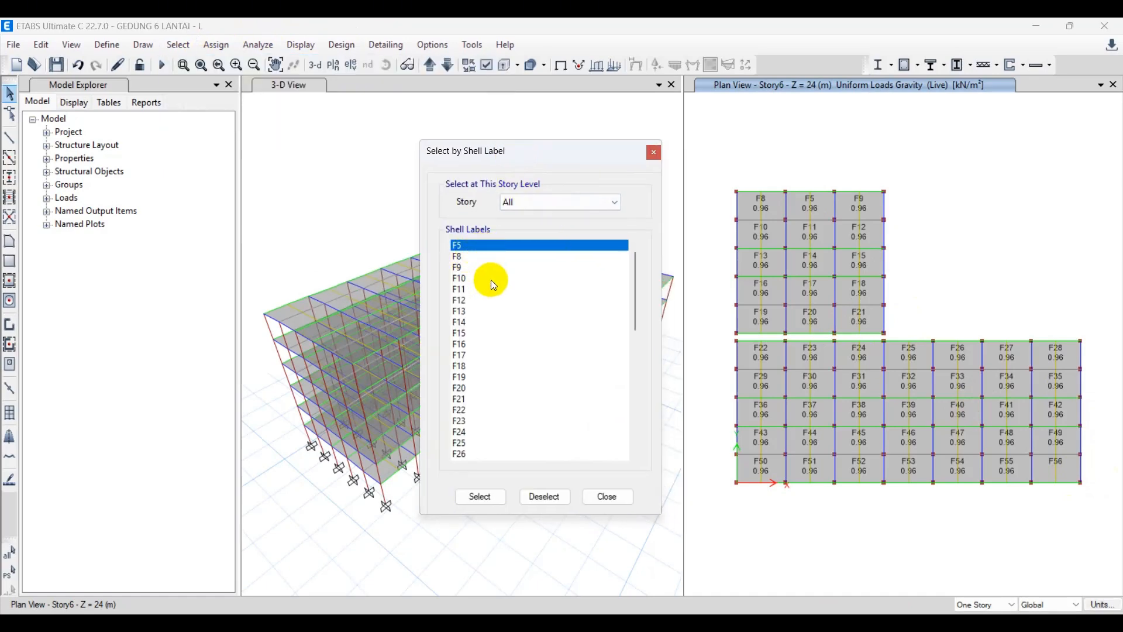
pyautogui.click(537, 202)
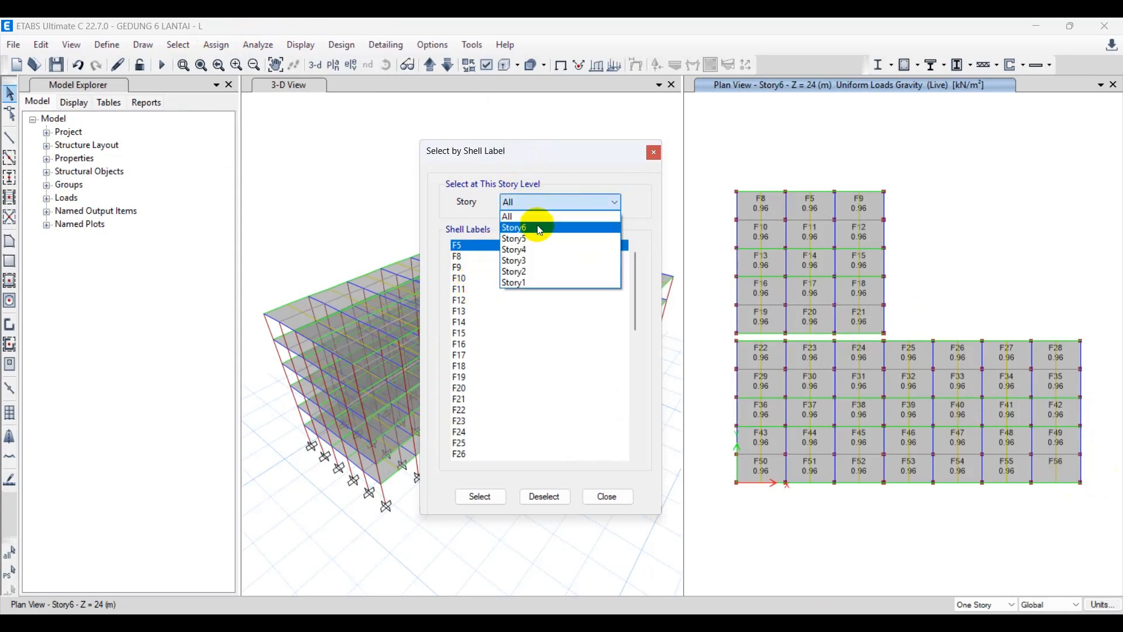
pyautogui.click(531, 227)
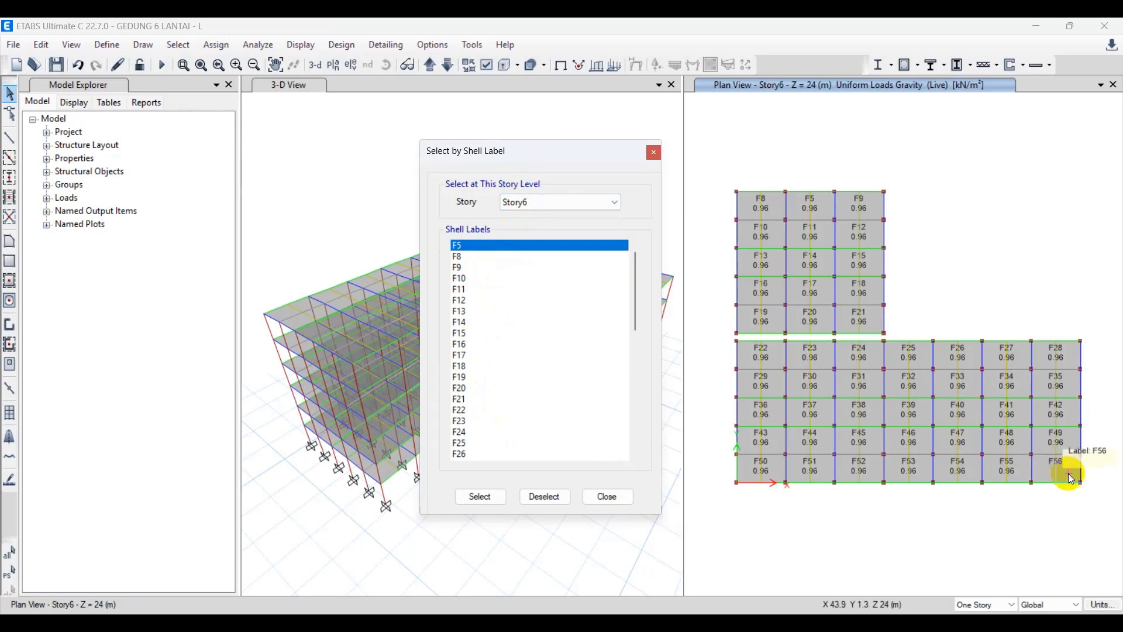
pyautogui.scroll(-1, 499, 454)
pyautogui.scroll(-7, 496, 448)
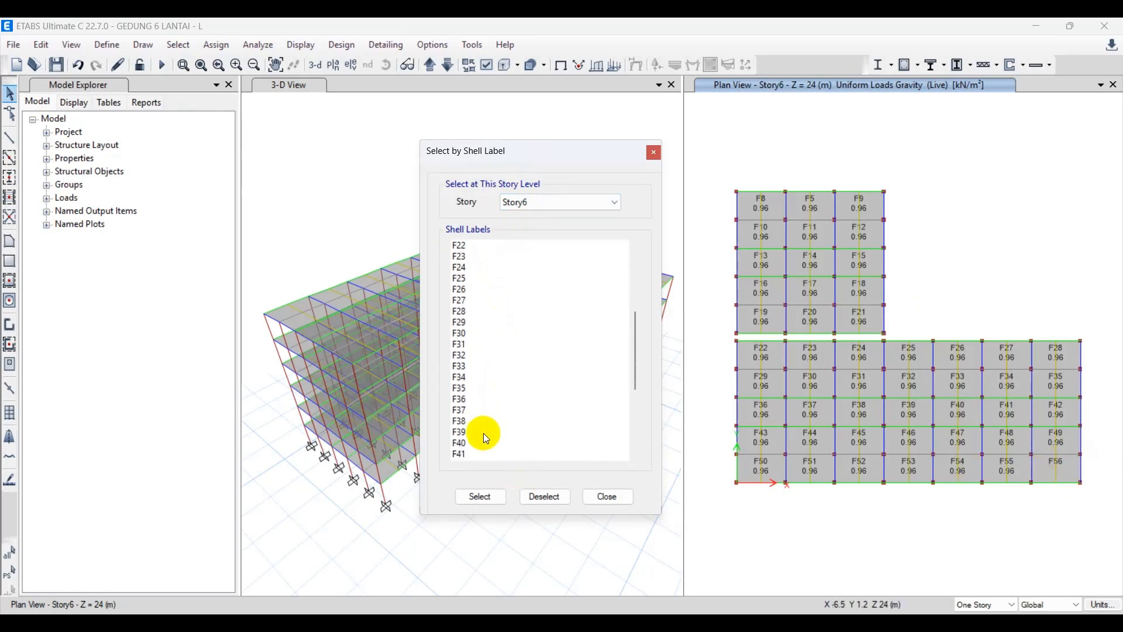
pyautogui.scroll(-2, 480, 436)
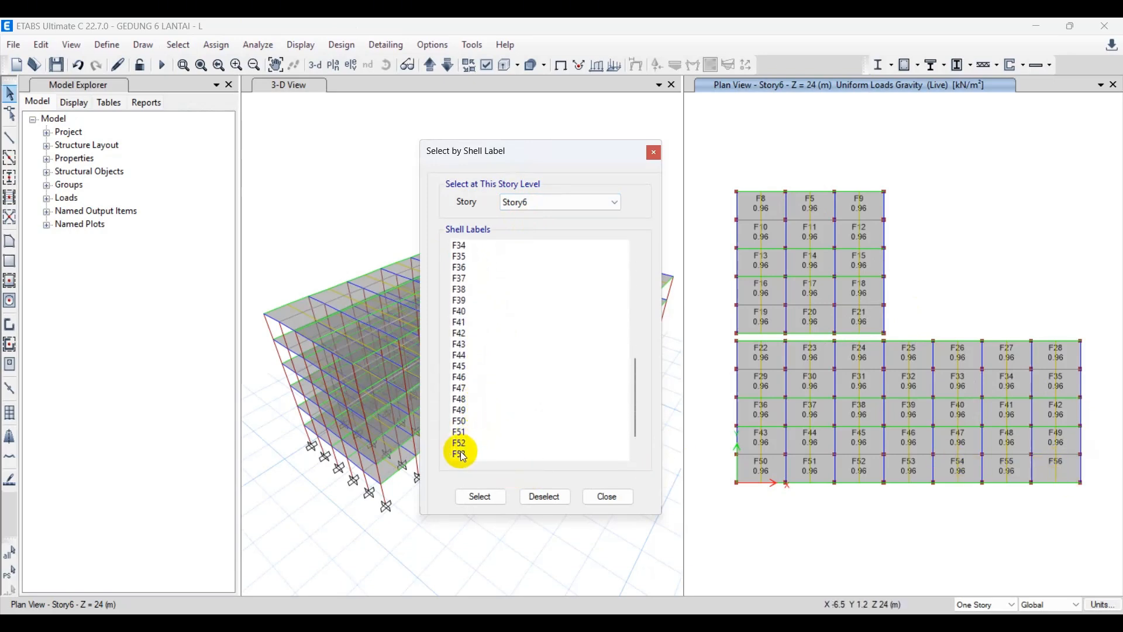
pyautogui.keyDown('shift'); pyautogui.click(479, 453); pyautogui.keyUp('shift')
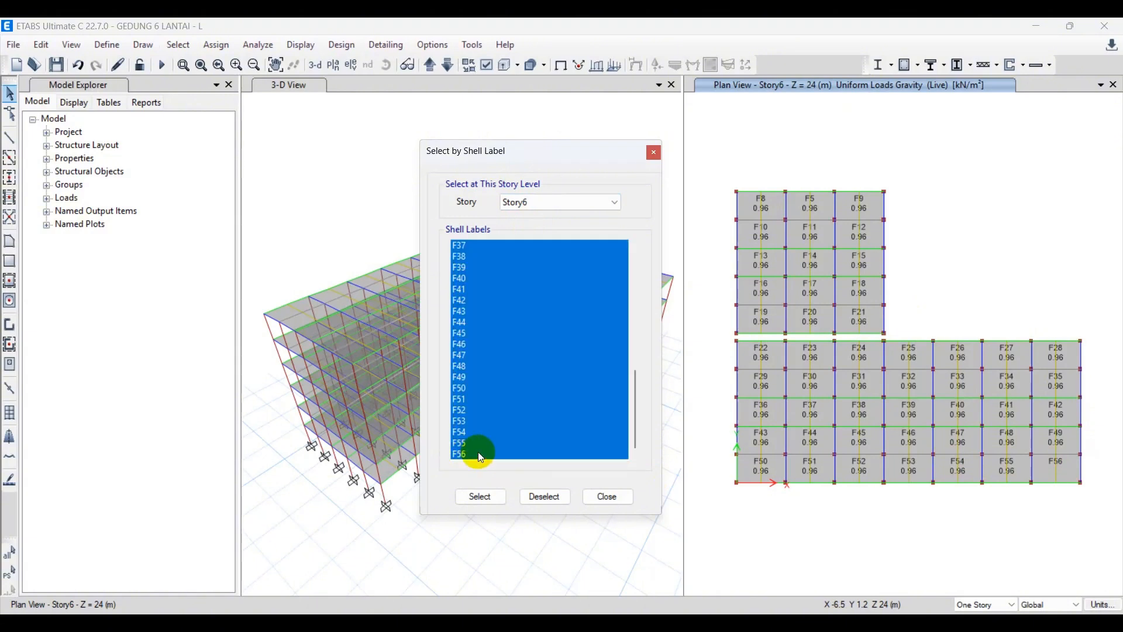
pyautogui.click(481, 497)
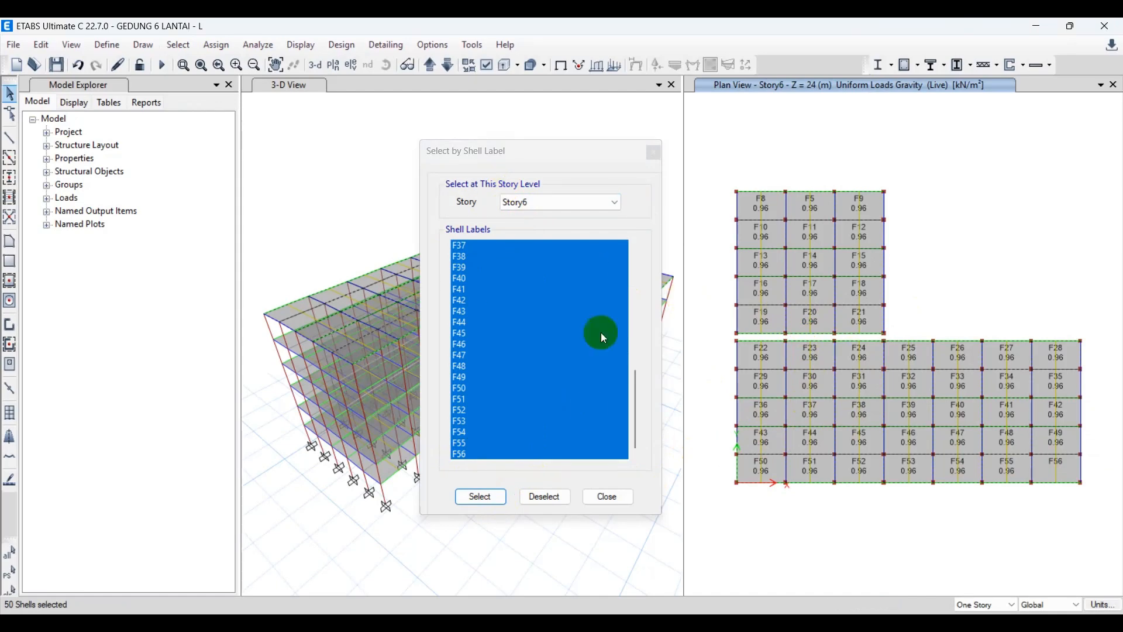
pyautogui.click(563, 499)
pyautogui.click(610, 497)
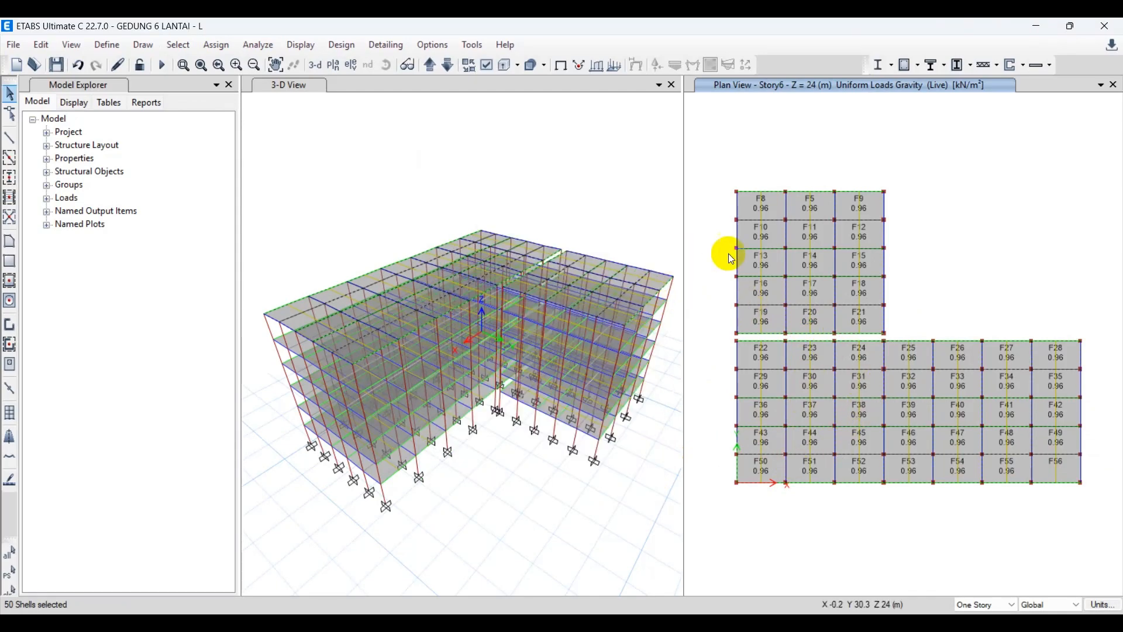
# Assign the Slab 120 section to the selected Story6 slabs.
pyautogui.click(223, 48)
pyautogui.moveTo(254, 103)
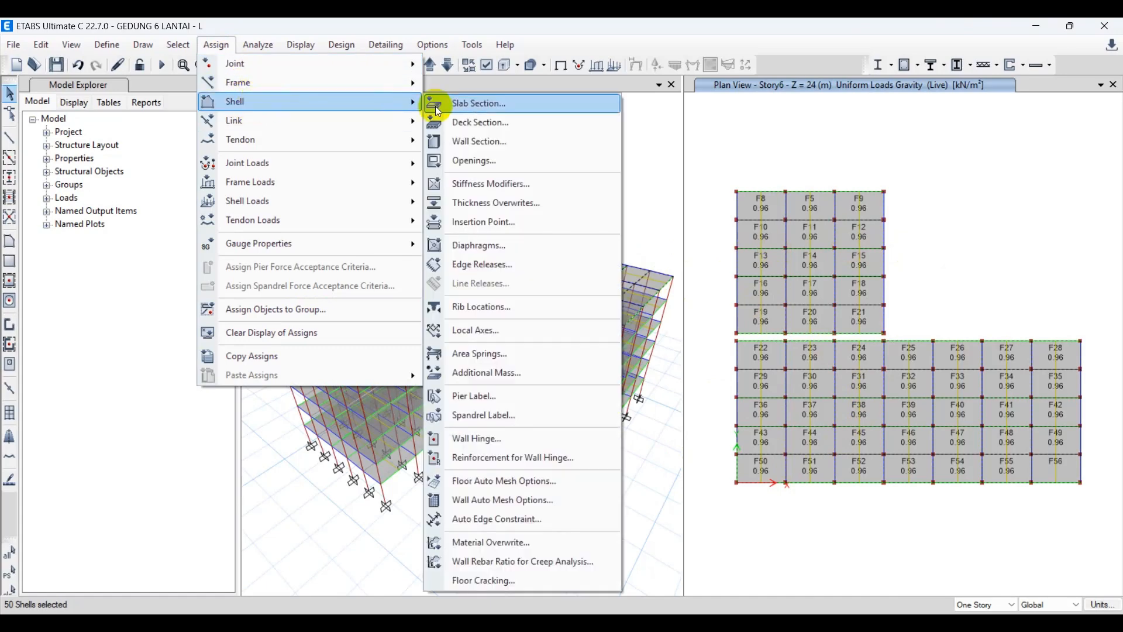
pyautogui.click(466, 103)
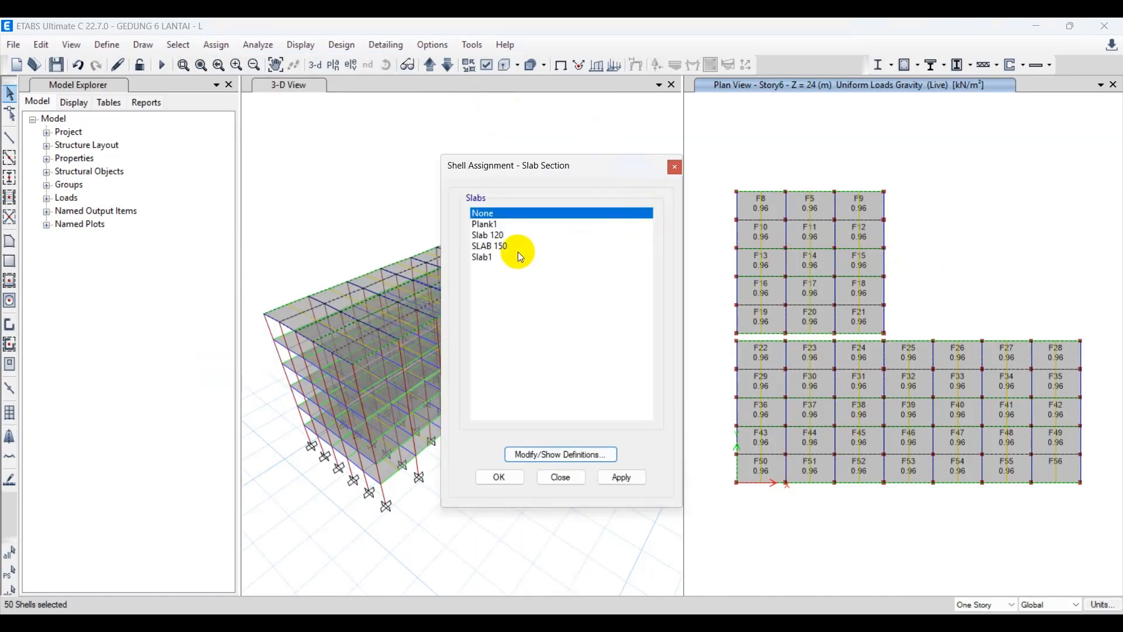
pyautogui.click(491, 234)
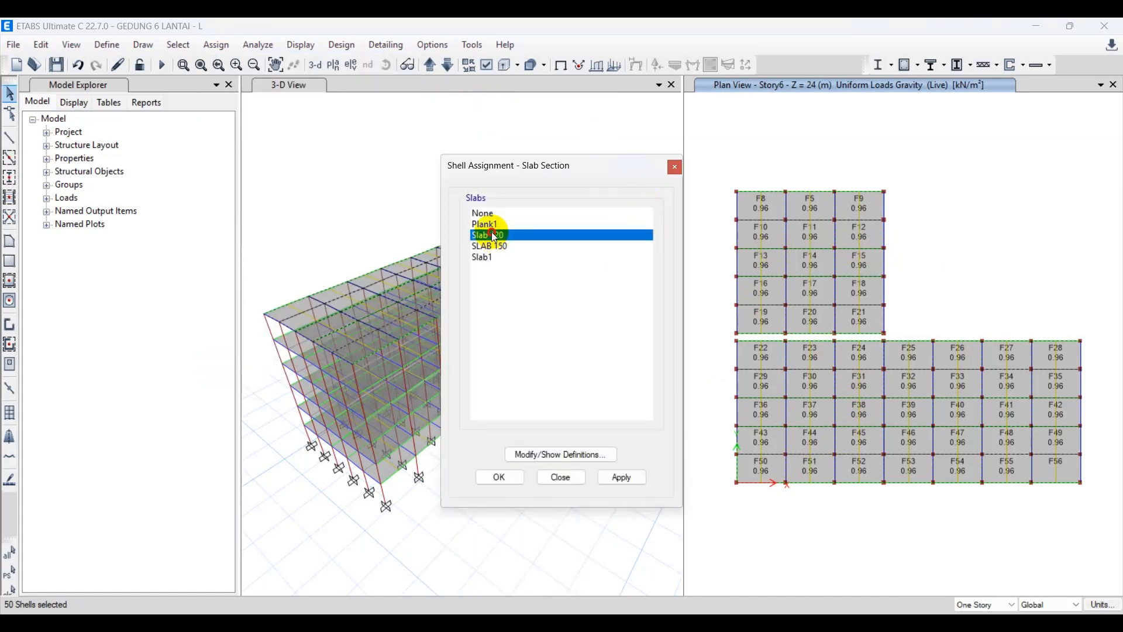
pyautogui.click(624, 480)
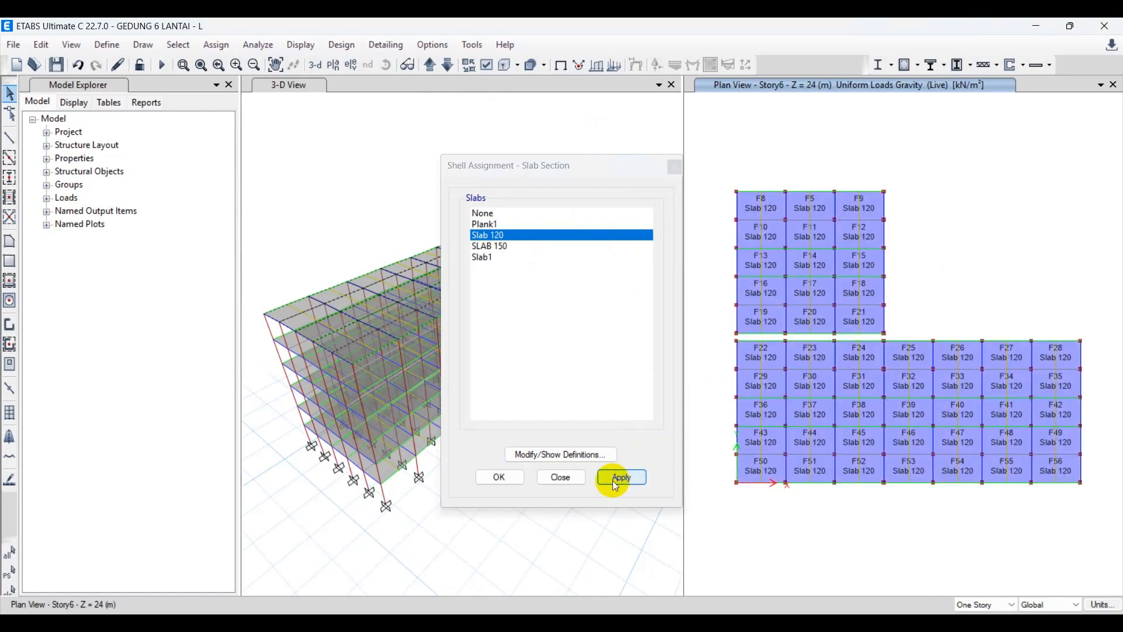
pyautogui.click(493, 479)
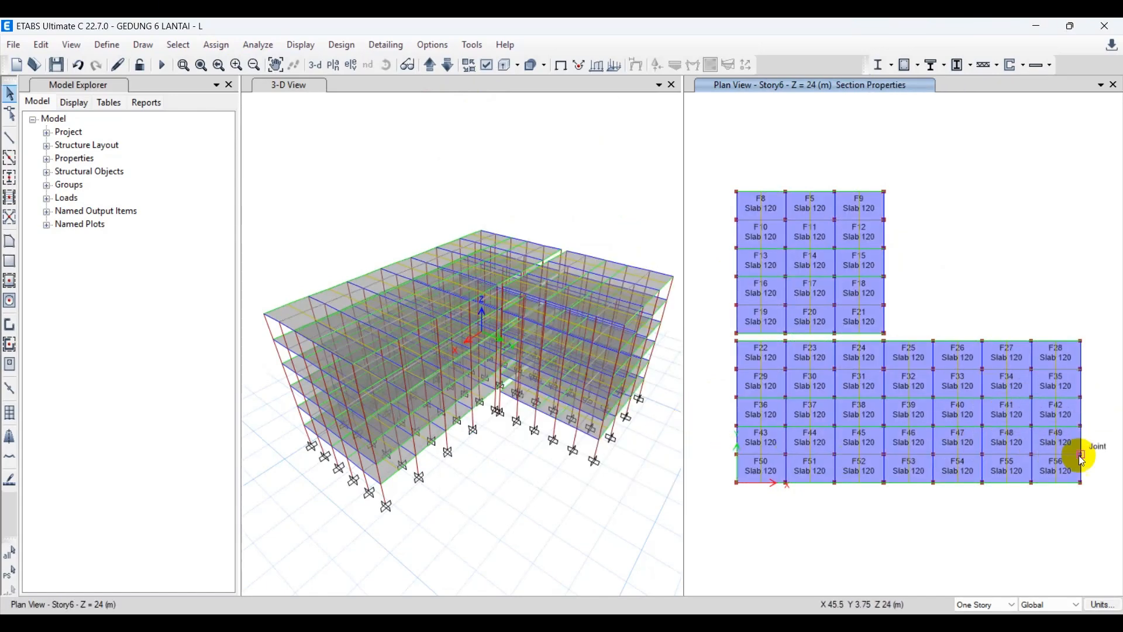
pyautogui.moveTo(1067, 476)
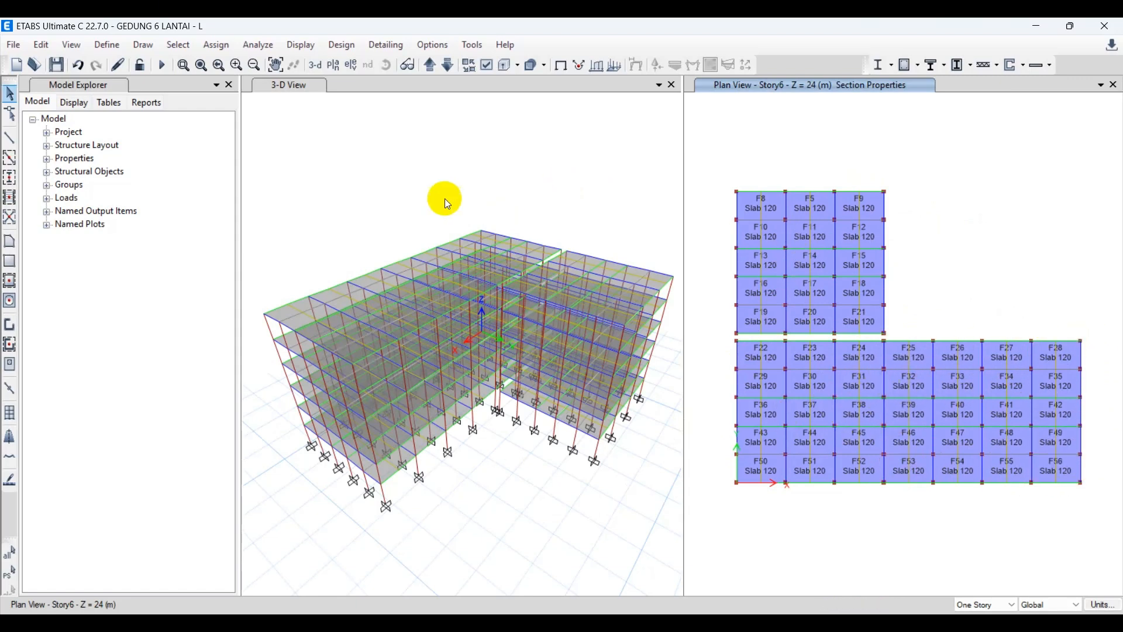
# Select all slabs that use the Slab 120 section by their slab property.
pyautogui.click(185, 49)
pyautogui.moveTo(193, 65)
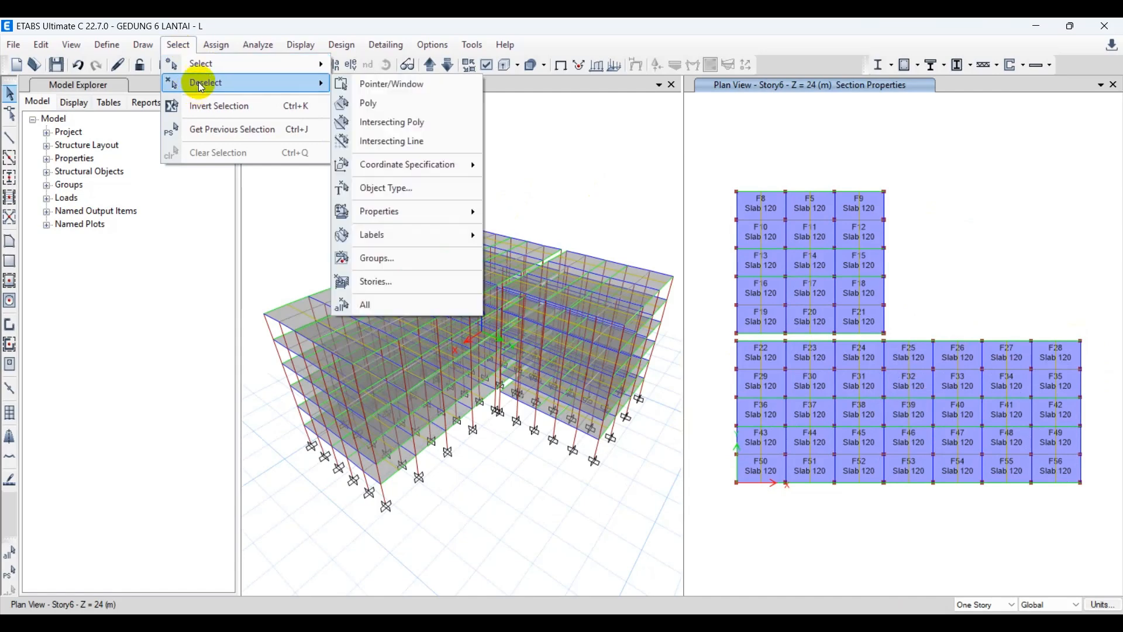
pyautogui.moveTo(471, 215)
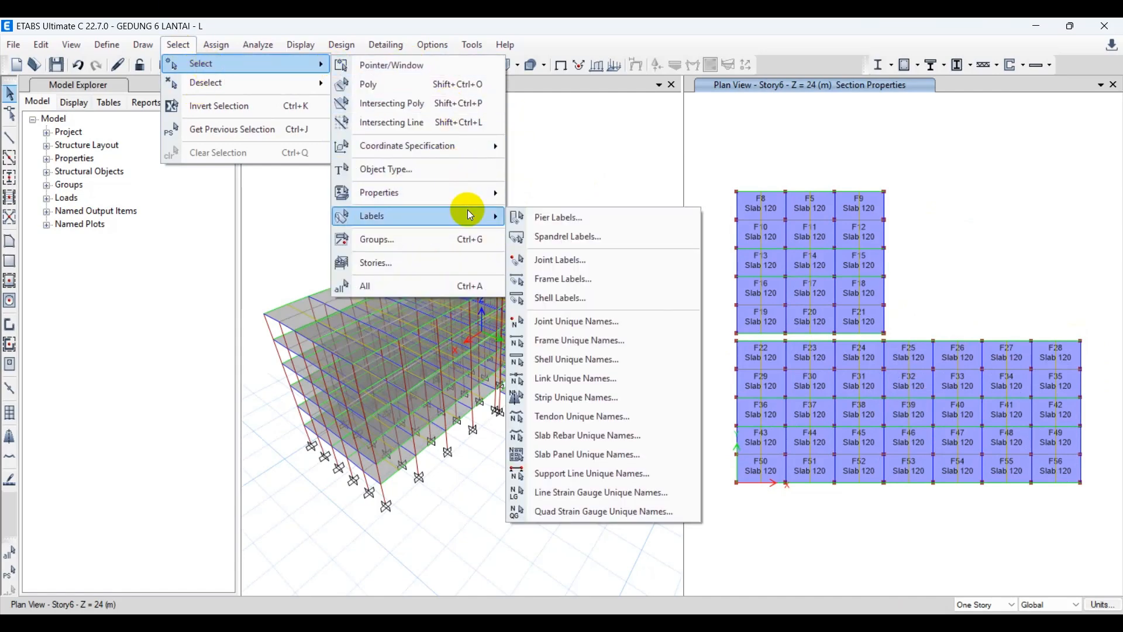
pyautogui.moveTo(479, 192)
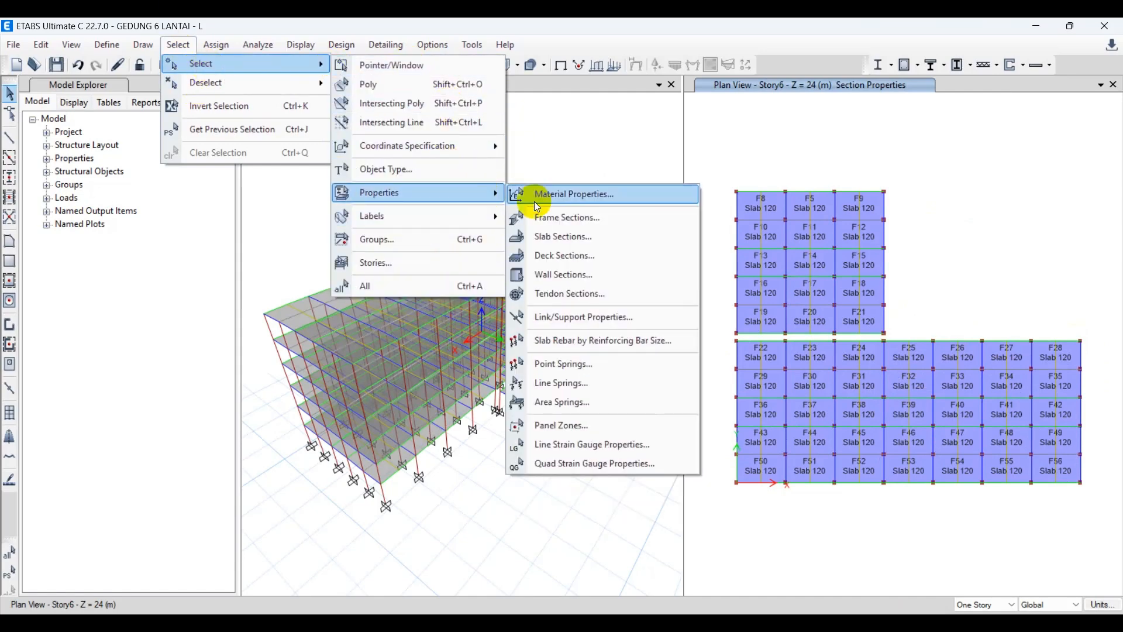
pyautogui.click(574, 235)
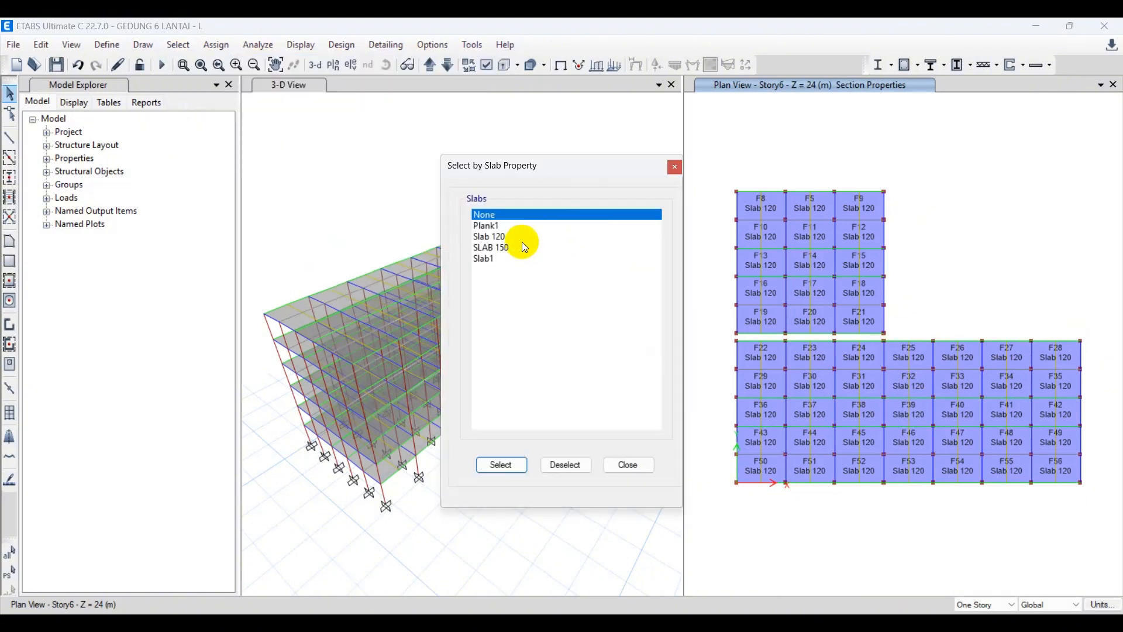
pyautogui.click(497, 237)
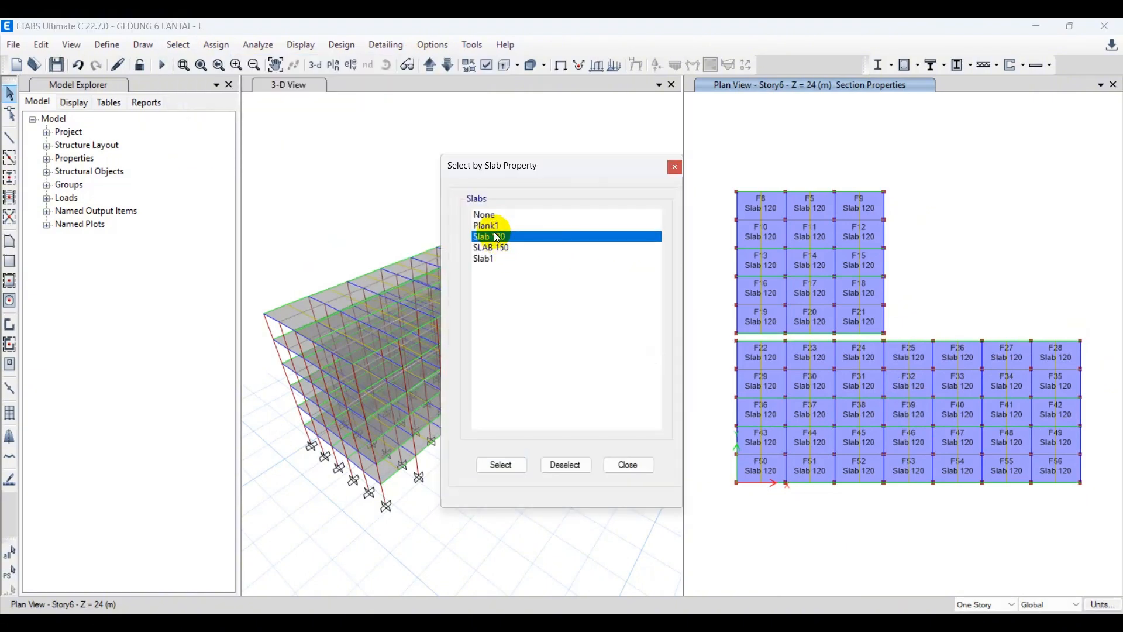
pyautogui.click(501, 466)
pyautogui.click(632, 465)
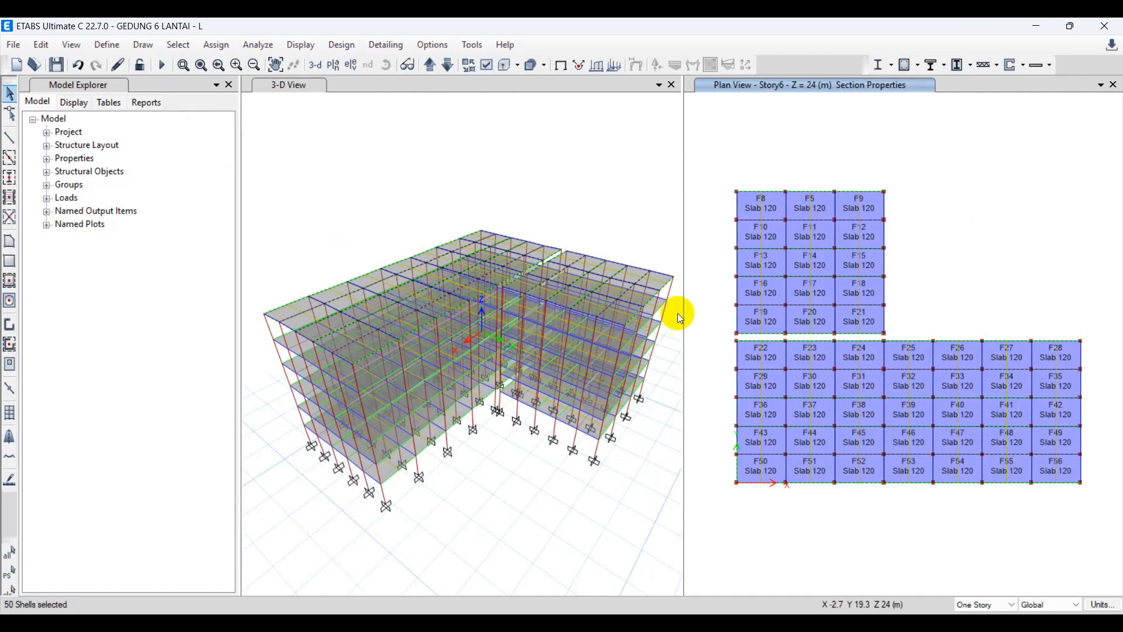
# Delete the existing uniform Live loads from the selected Slab 120 roof slabs.
pyautogui.click(212, 45)
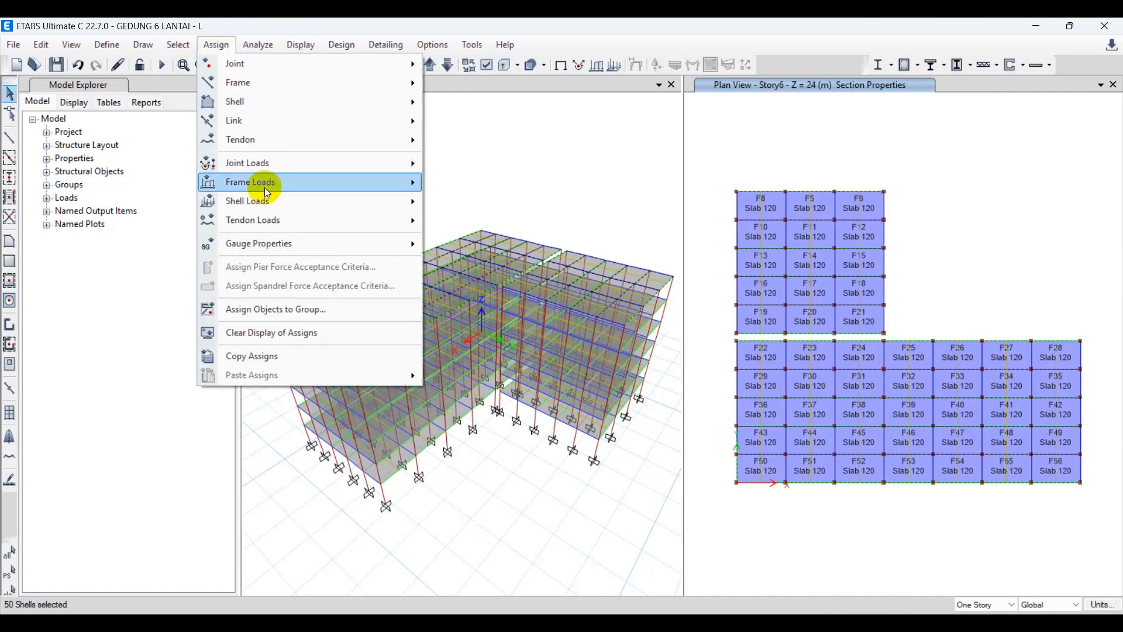
pyautogui.moveTo(280, 205)
pyautogui.click(525, 218)
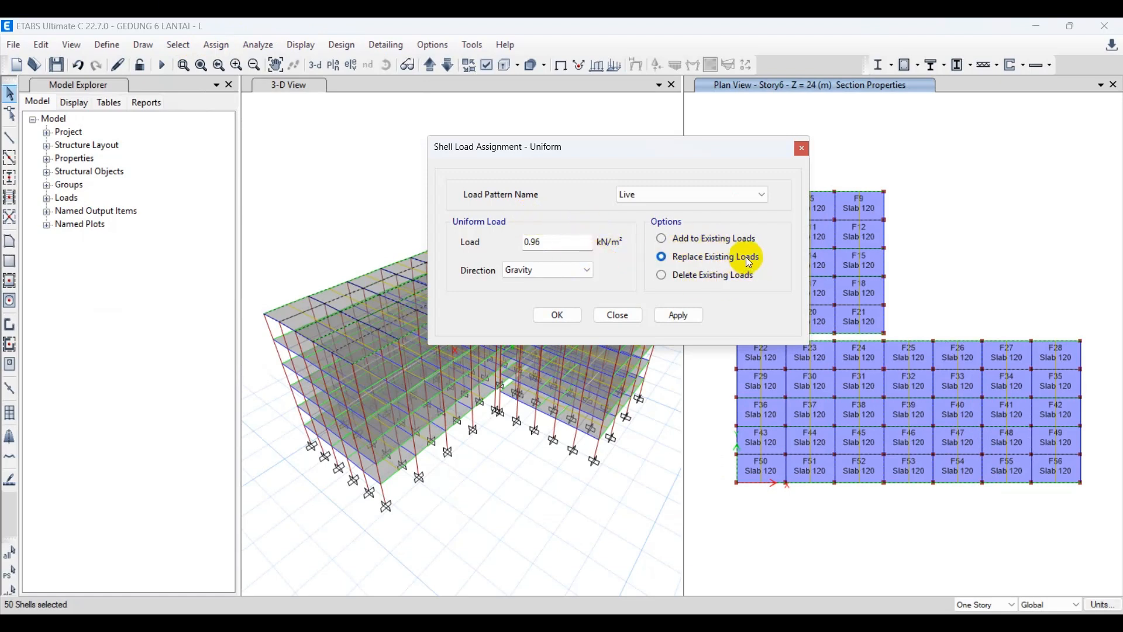
pyautogui.click(675, 280)
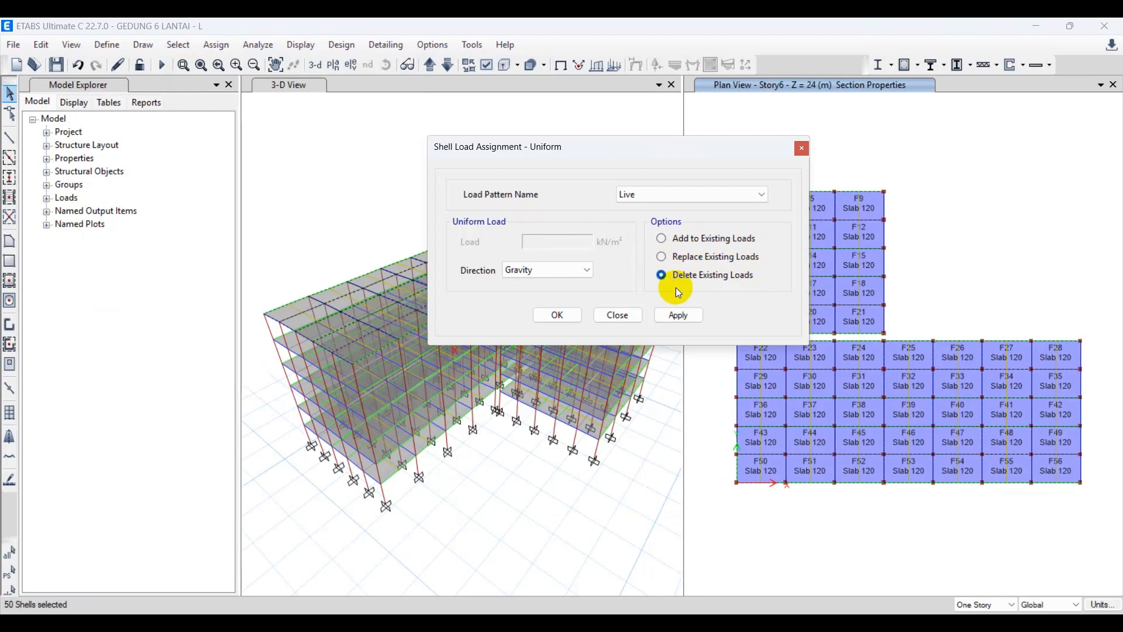
pyautogui.click(683, 321)
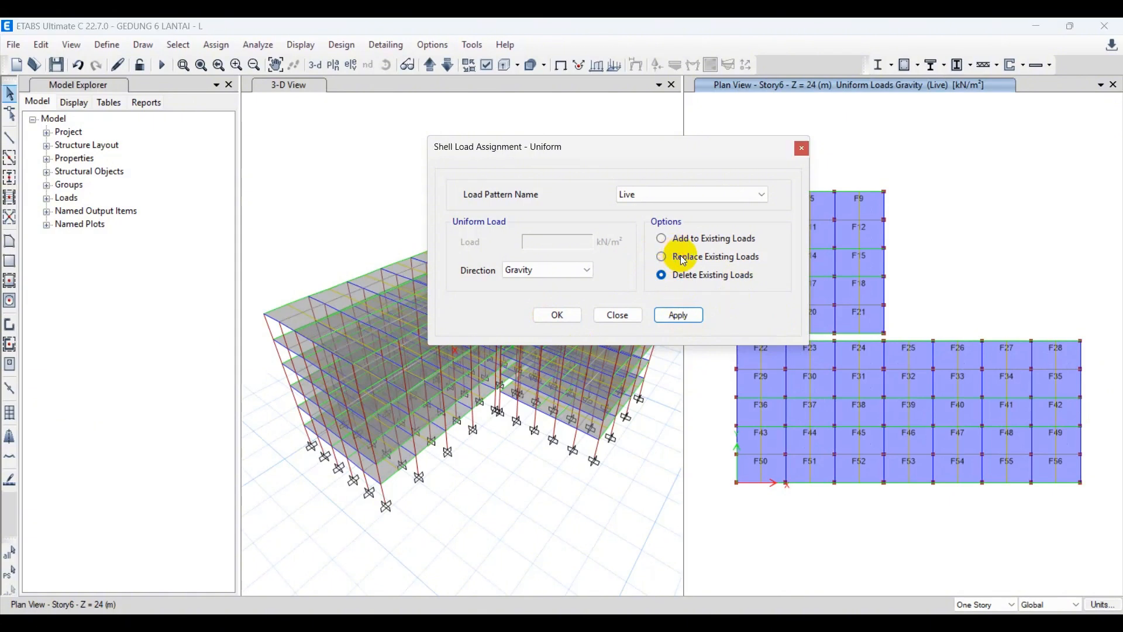
# Restore the previous slab selection and assign it a 0.96 kN/m² uniform Live load in the Gravity direction, replacing existing loads.
pyautogui.click(682, 258)
pyautogui.click(676, 314)
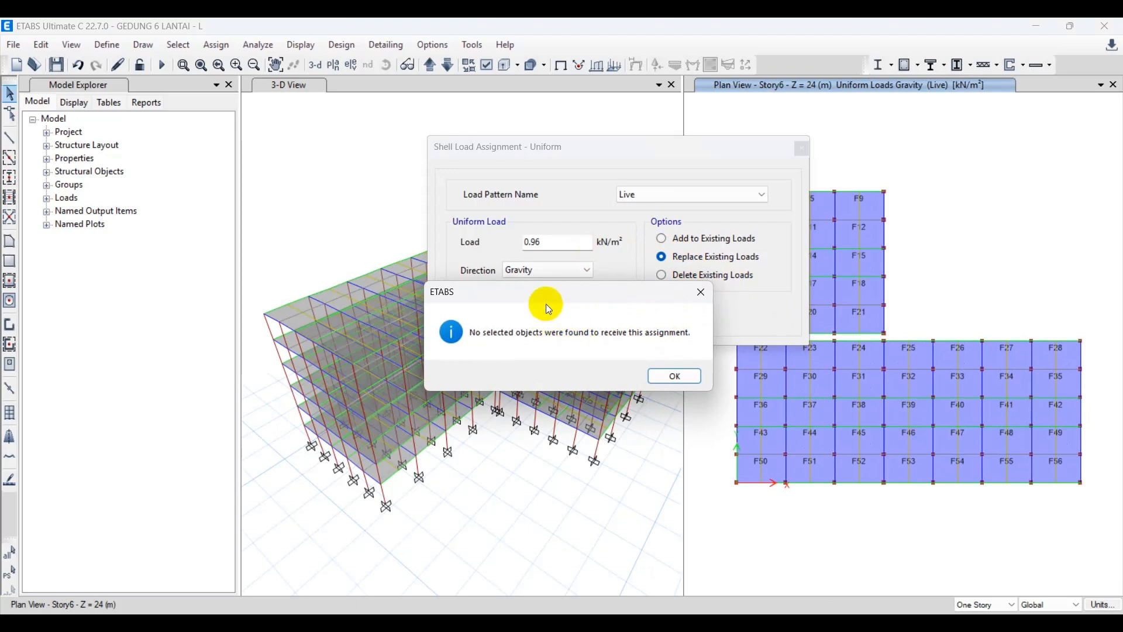
pyautogui.moveTo(543, 294); pyautogui.dragTo(510, 253)
pyautogui.click(622, 334)
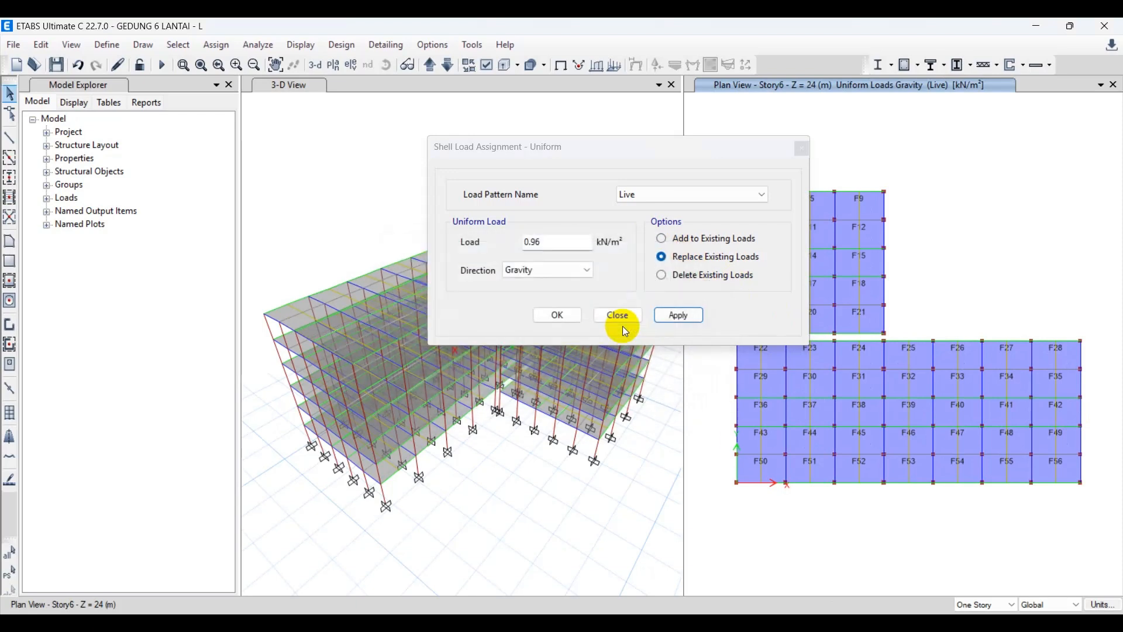
pyautogui.click(10, 574)
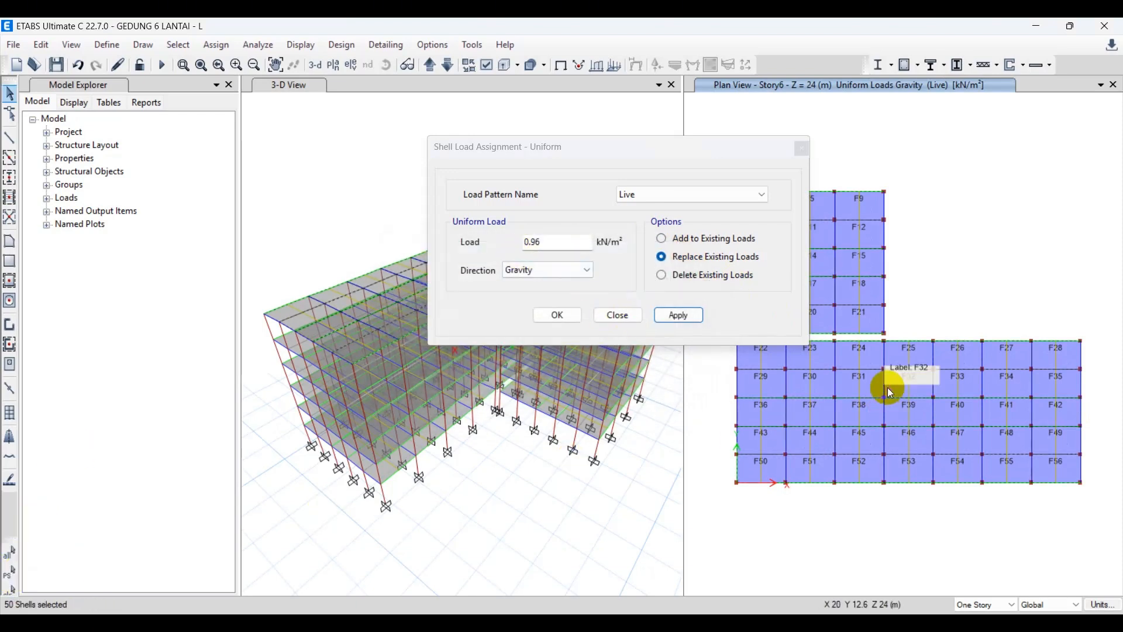
pyautogui.click(678, 316)
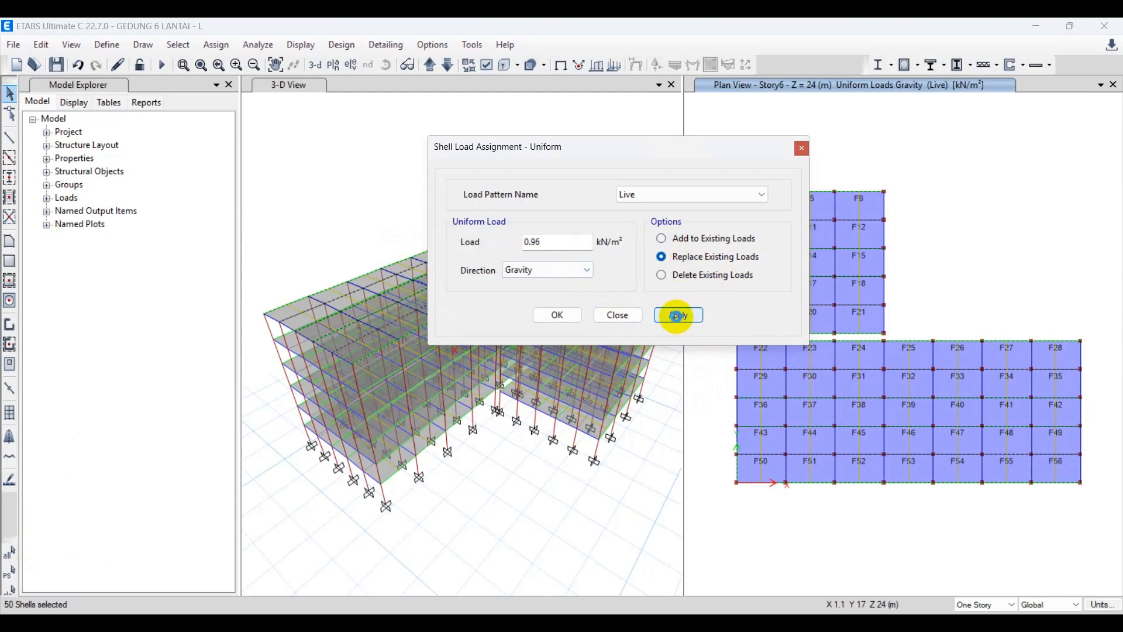
pyautogui.click(578, 320)
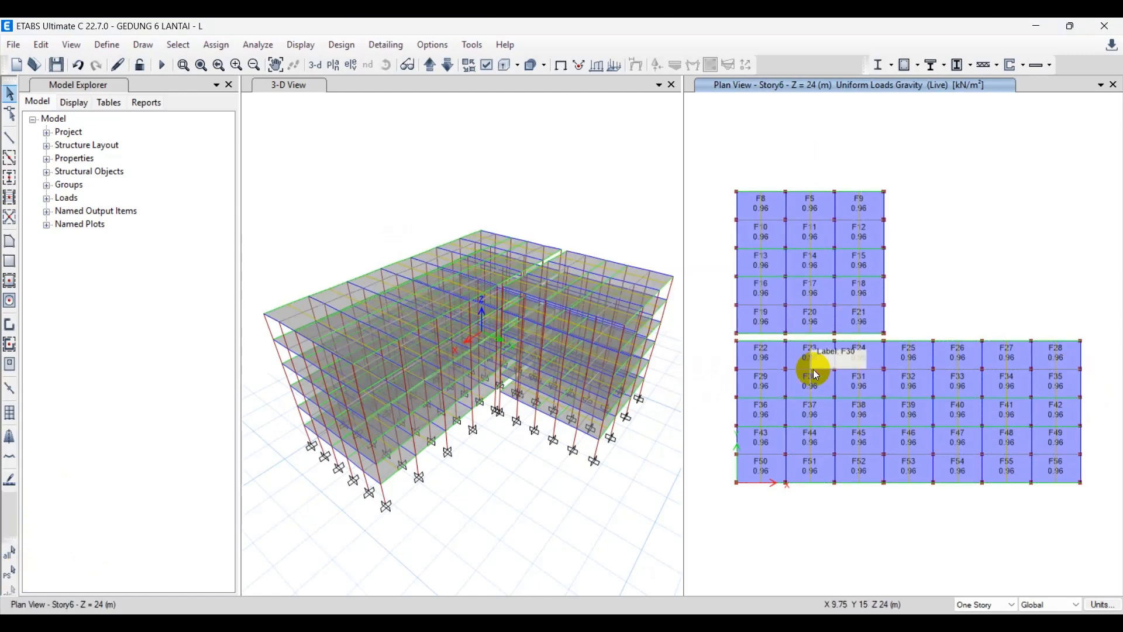
pyautogui.click(940, 273)
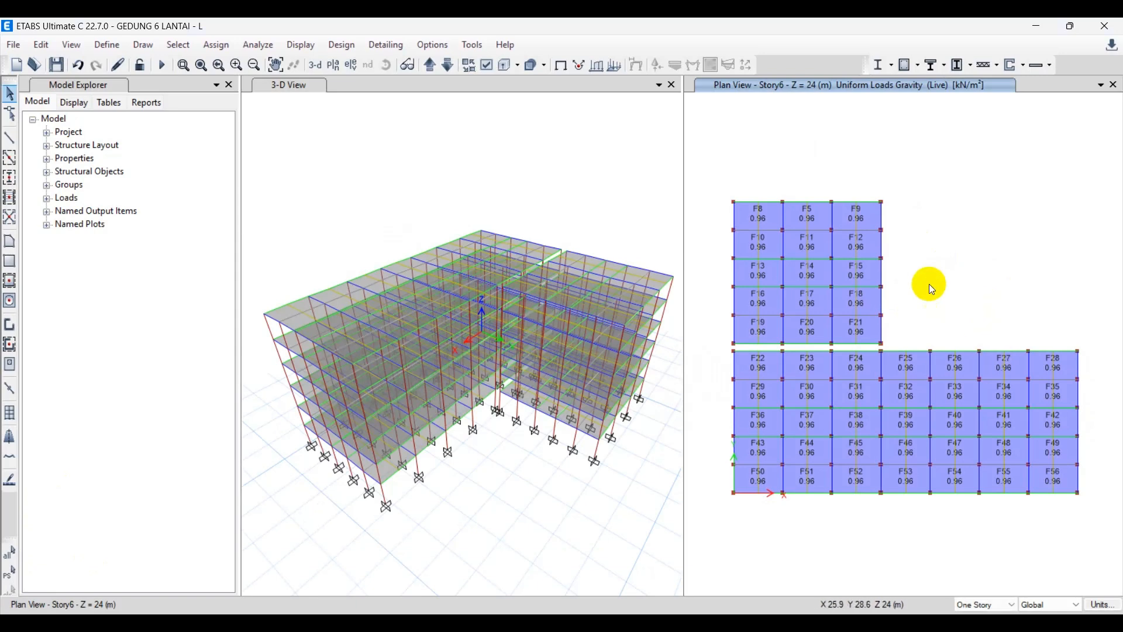
pyautogui.click(616, 135)
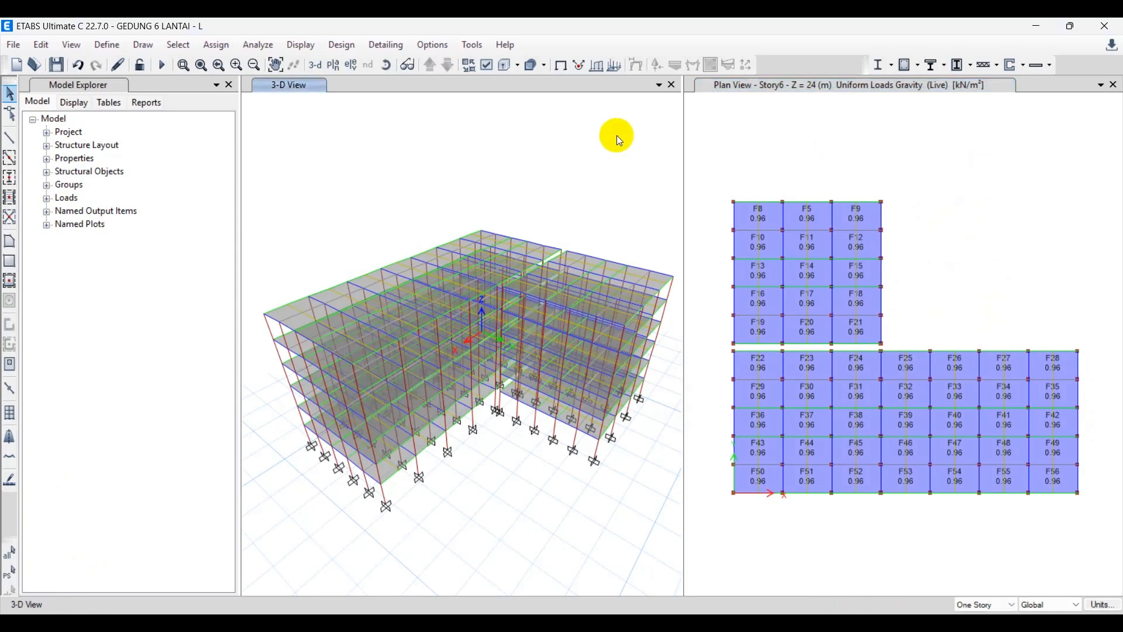
pyautogui.click(847, 128)
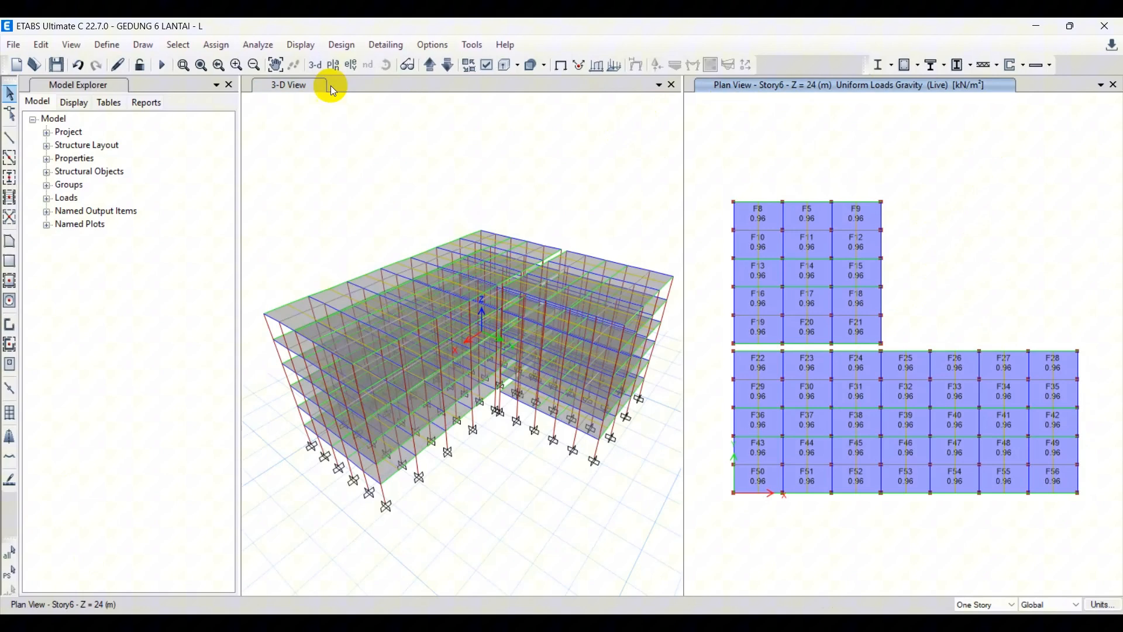
# Select all slabs that use the SLAB 150 section by their slab property.
pyautogui.click(178, 45)
pyautogui.moveTo(199, 67)
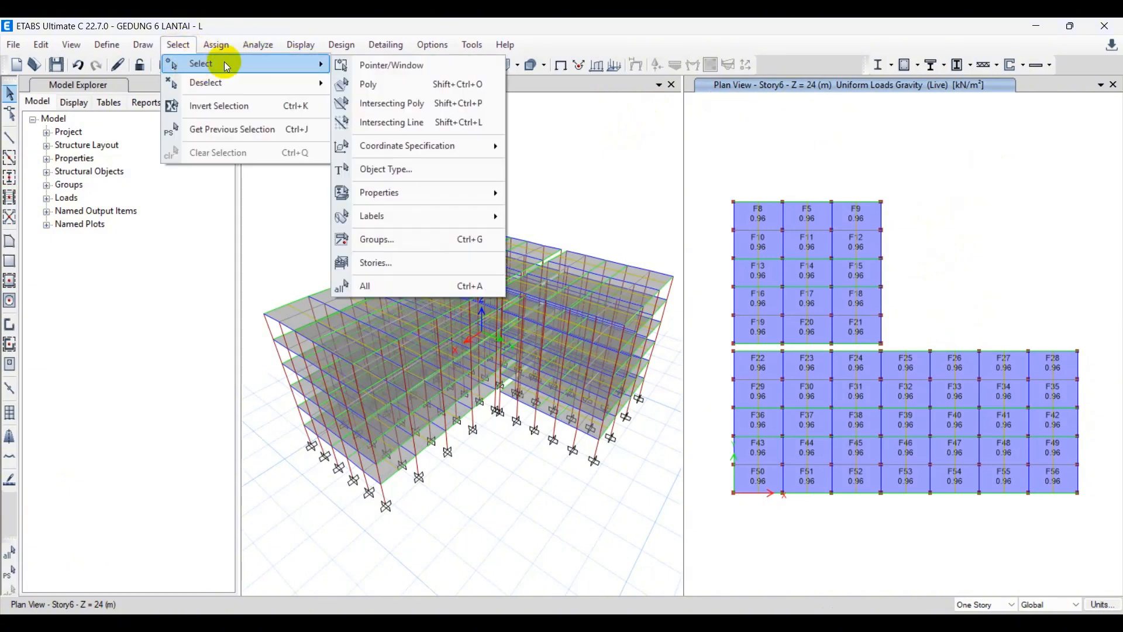
pyautogui.moveTo(454, 193)
pyautogui.click(597, 232)
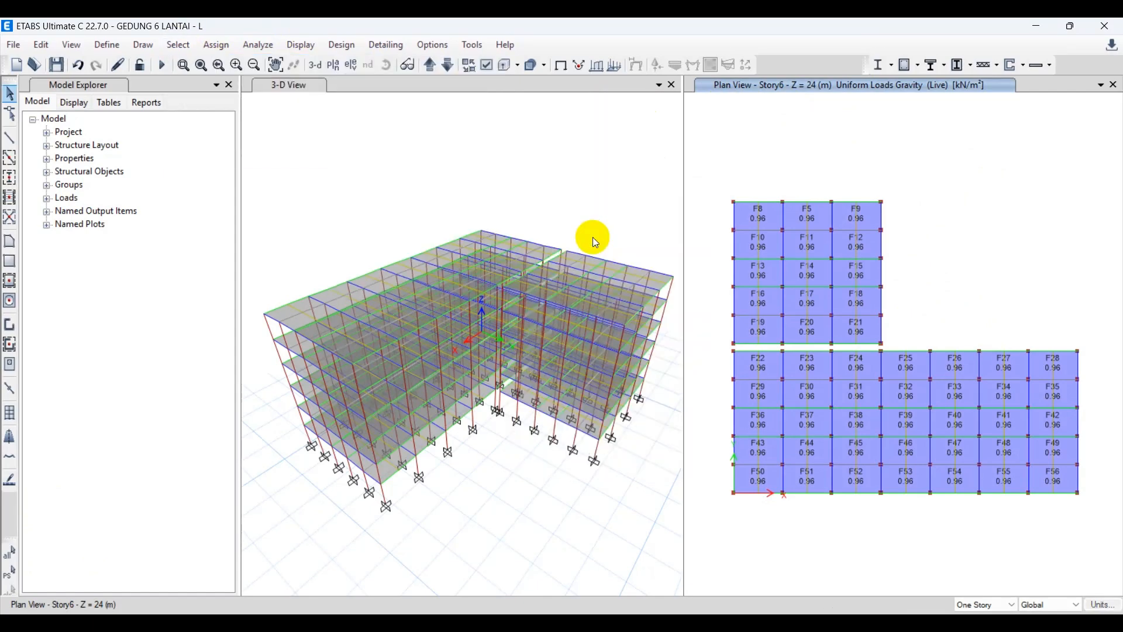
pyautogui.click(493, 248)
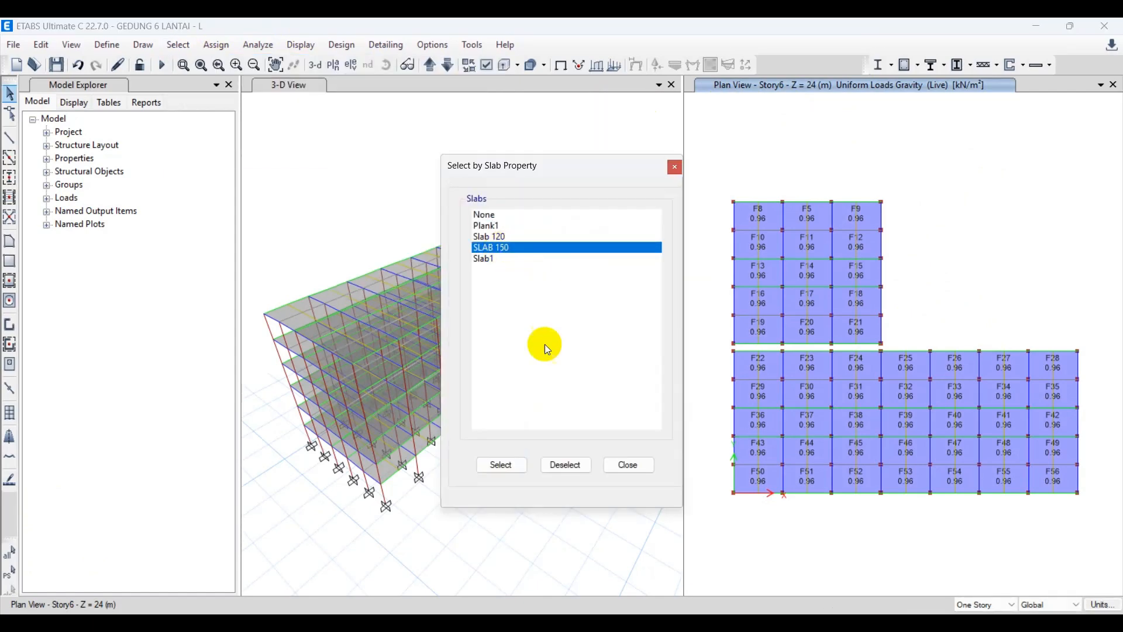
pyautogui.click(503, 465)
pyautogui.click(626, 466)
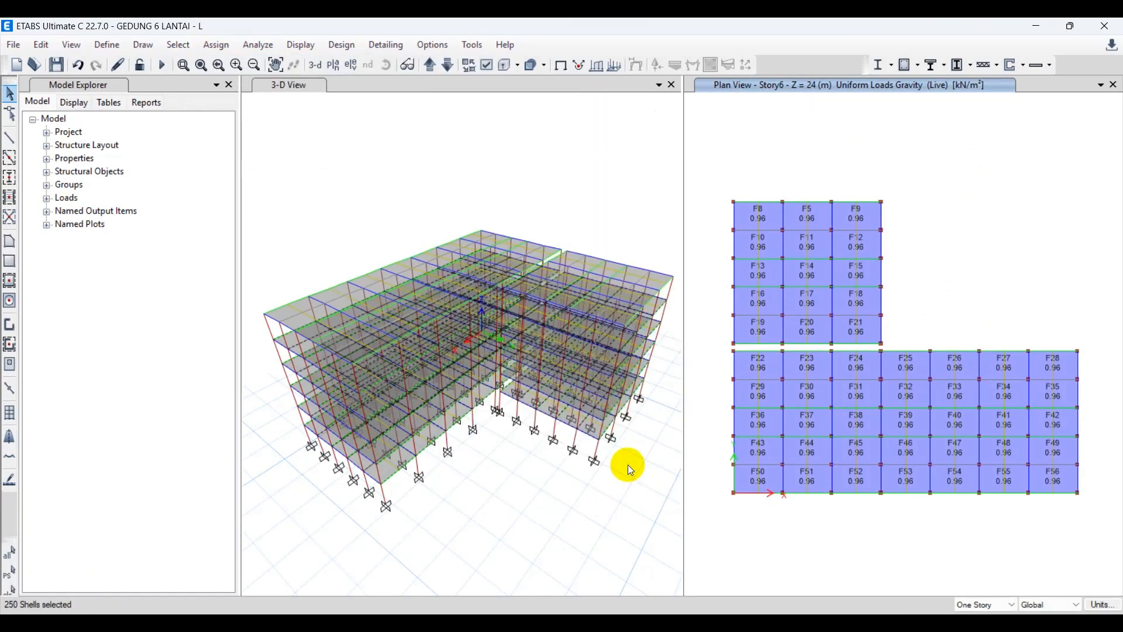
pyautogui.click(572, 187)
pyautogui.moveTo(476, 313)
pyautogui.keyDown('shift'); pyautogui.mouseDown(button='middle')
pyautogui.moveTo(478, 261)
pyautogui.moveTo(425, 287)
pyautogui.moveTo(436, 294)
pyautogui.moveTo(398, 290)
pyautogui.mouseUp(button='middle'); pyautogui.keyUp('shift')
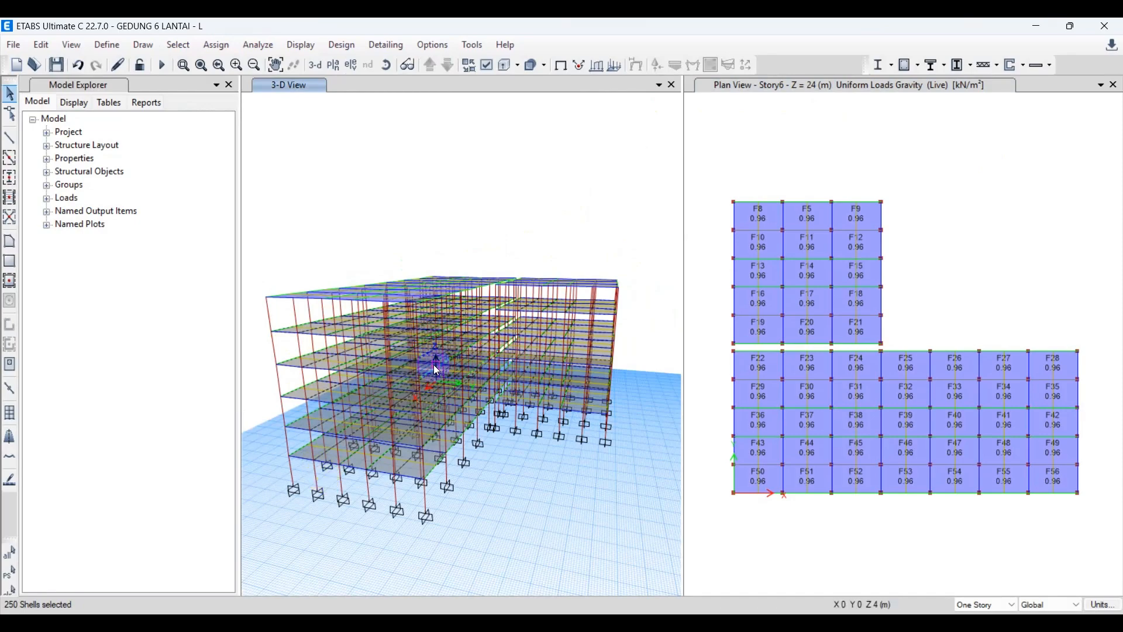
pyautogui.keyDown('shift'); pyautogui.moveTo(300, 336); pyautogui.dragTo(559, 237, button='middle'); pyautogui.keyUp('shift')
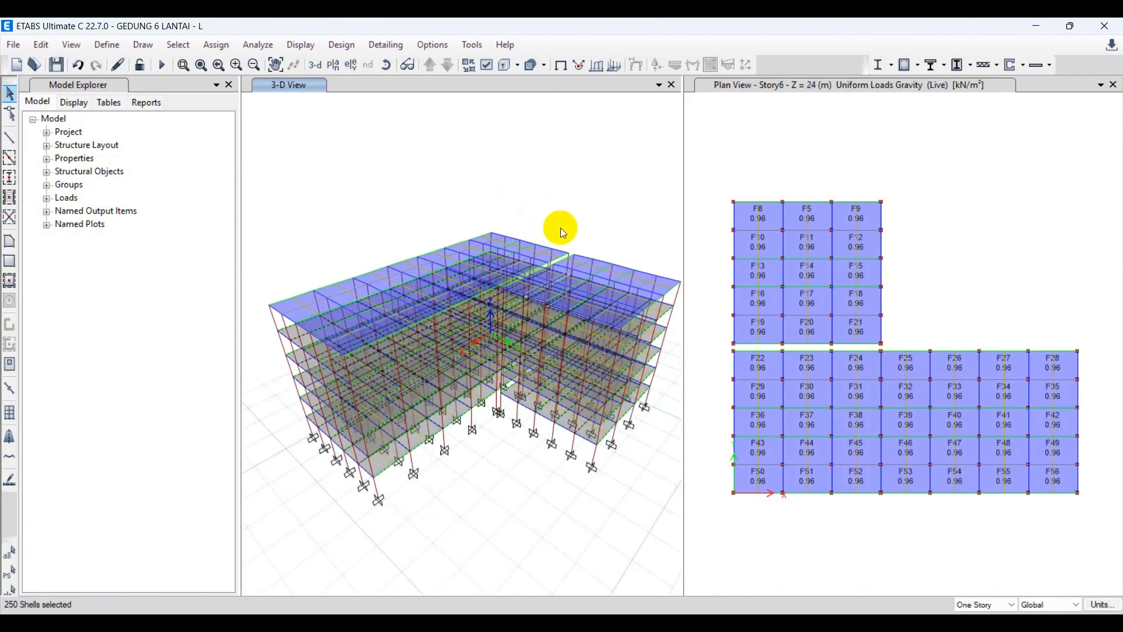
# Consult the Sekolah live load in SNI 1727:2020 Table 4.3-1 and assign 1.92 kN/m² uniform Live gravity load to the selected slabs, replacing existing loads.
pyautogui.click(214, 46)
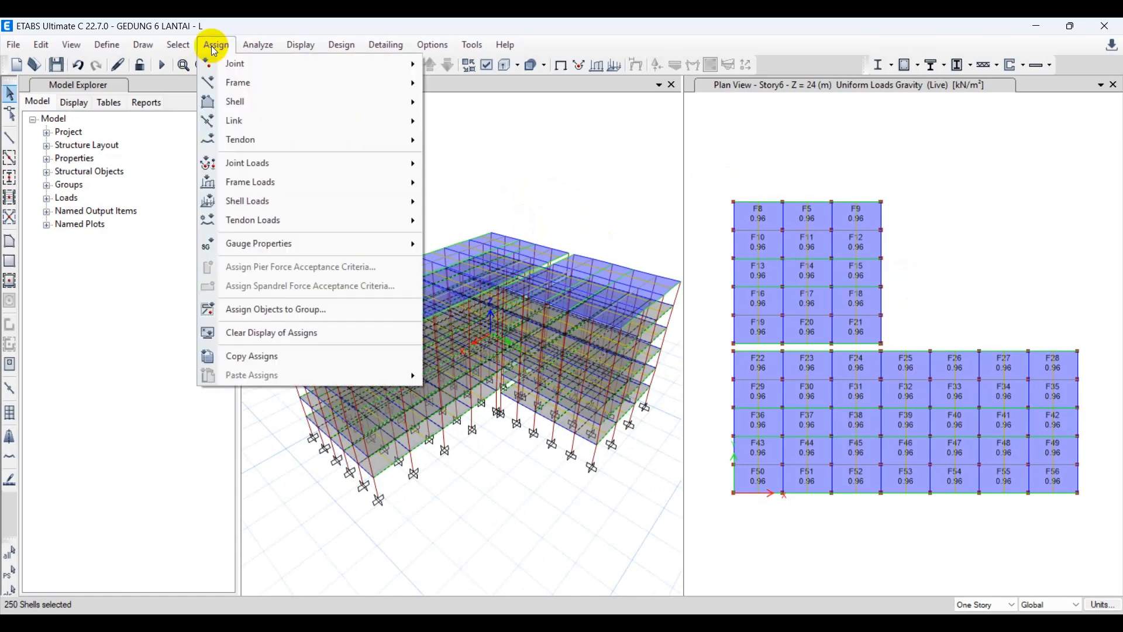
pyautogui.moveTo(302, 103)
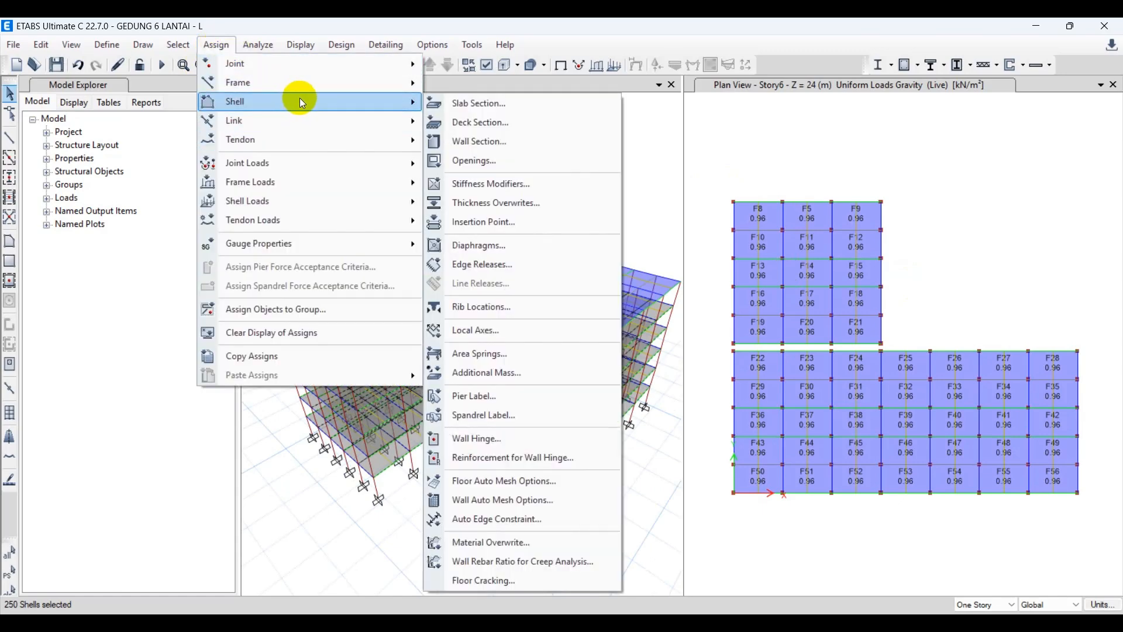
pyautogui.moveTo(308, 201)
pyautogui.click(500, 223)
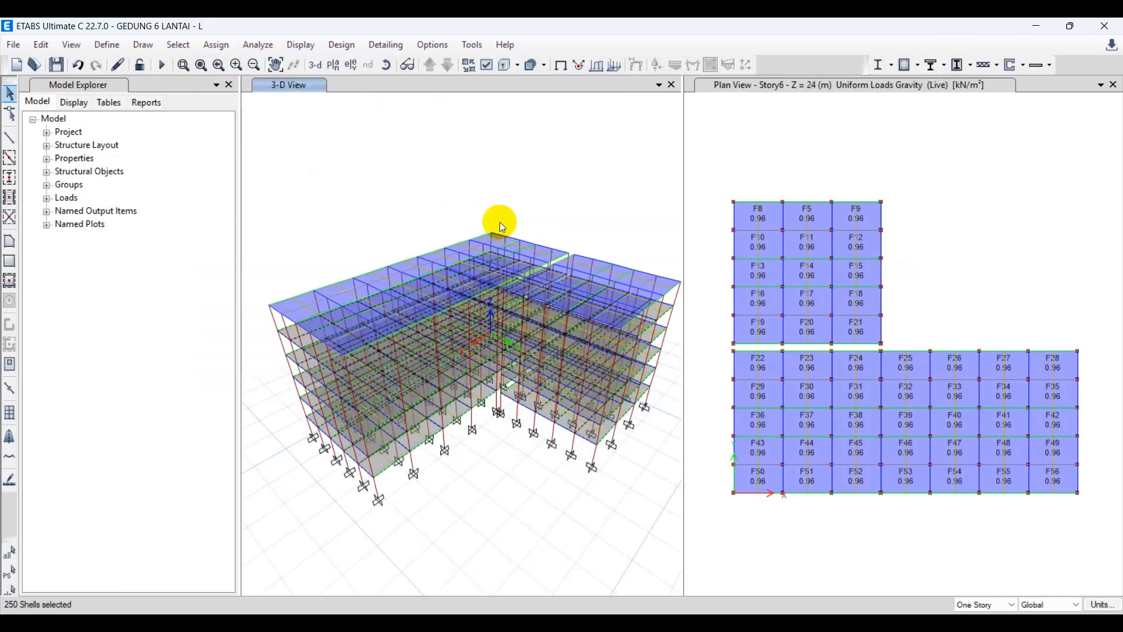
pyautogui.moveTo(550, 153); pyautogui.dragTo(529, 151)
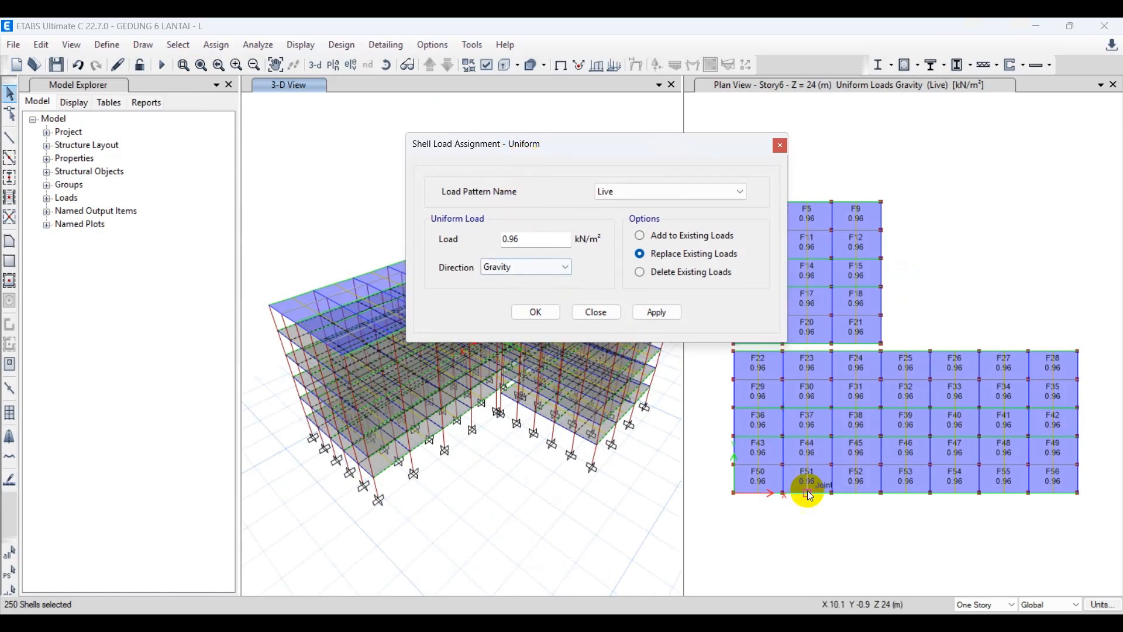
pyautogui.click(345, 555)
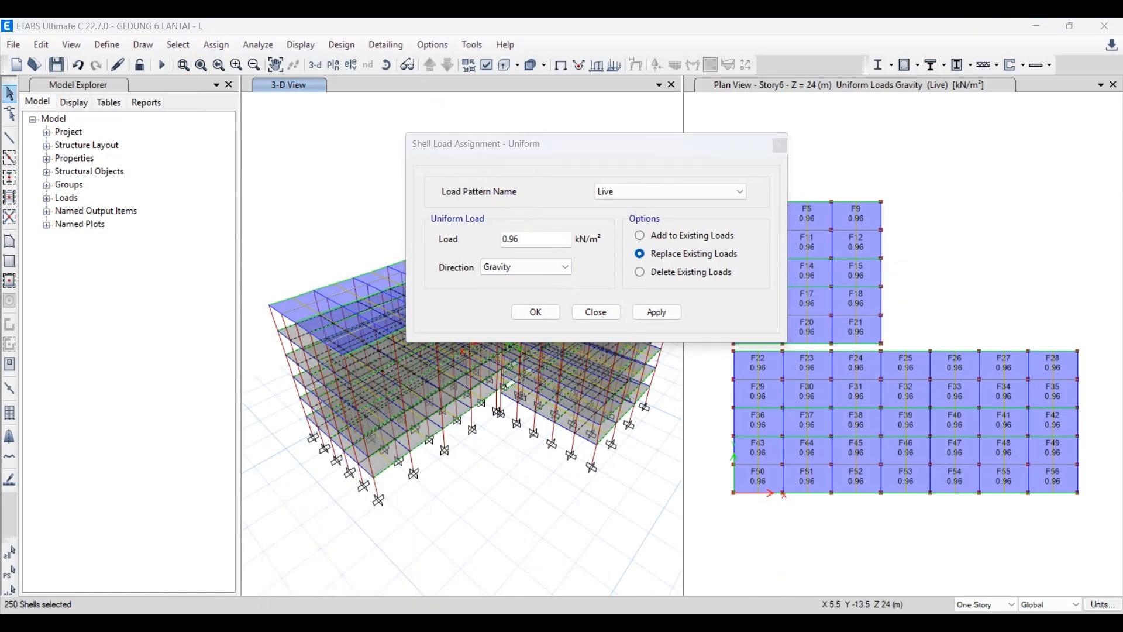
pyautogui.scroll(-12, 355, 346)
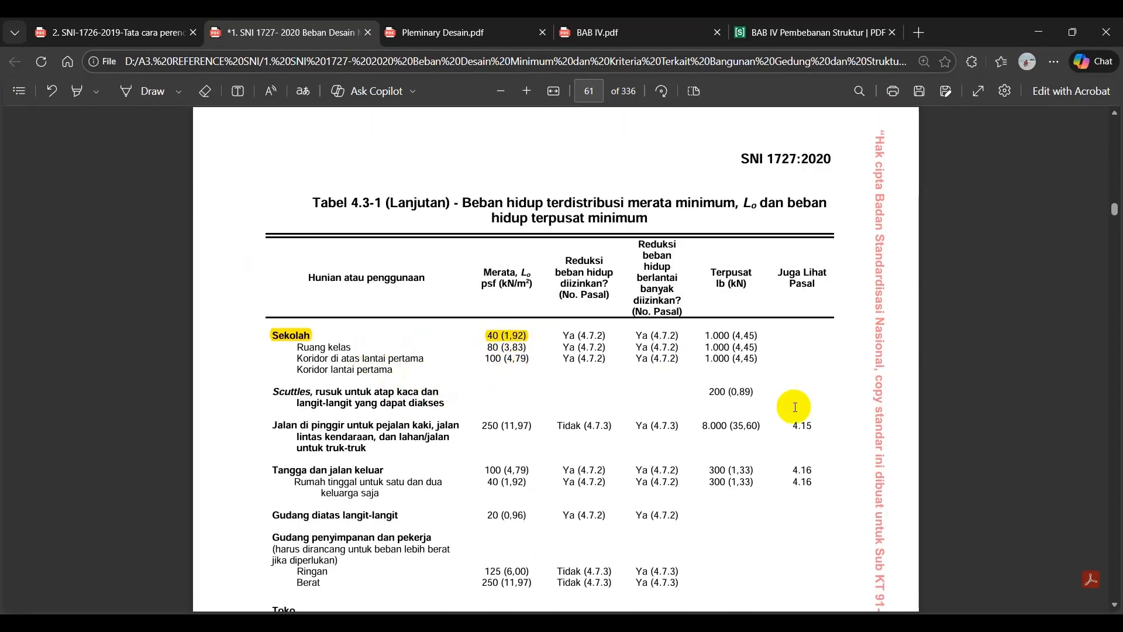
pyautogui.click(812, 622)
pyautogui.moveTo(525, 247); pyautogui.dragTo(478, 244)
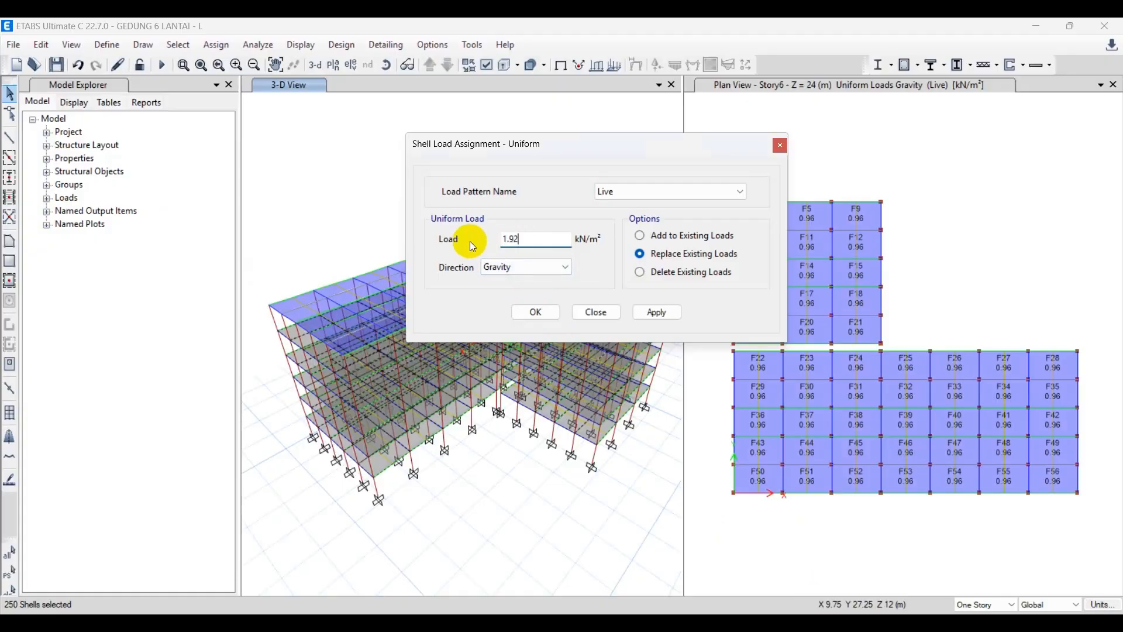
pyautogui.write('1.92')
pyautogui.click(664, 311)
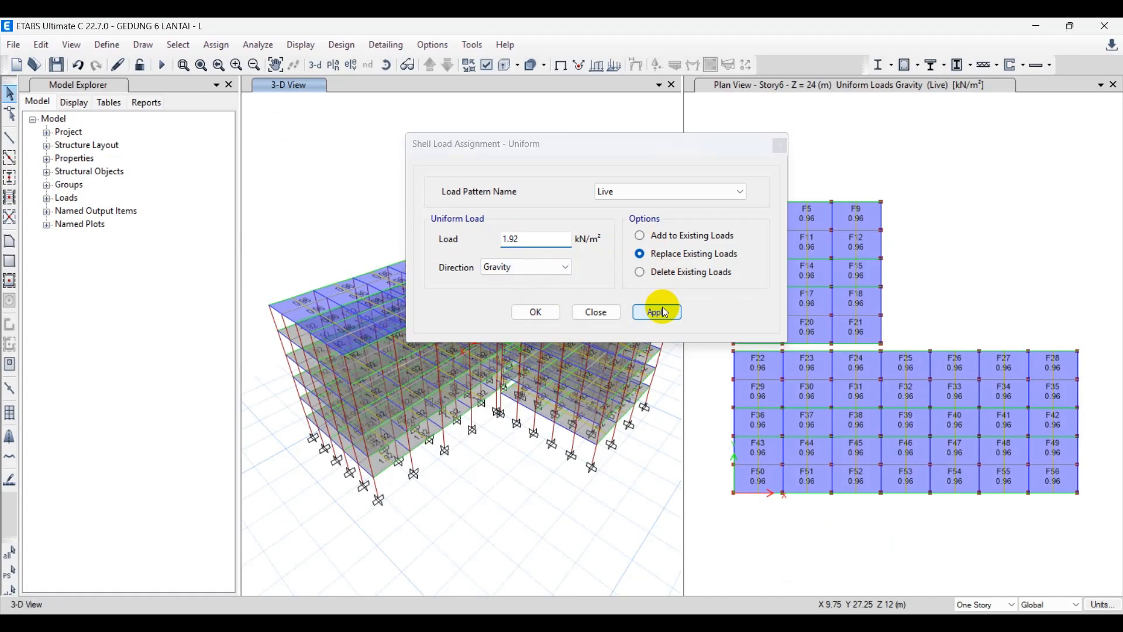
pyautogui.click(534, 312)
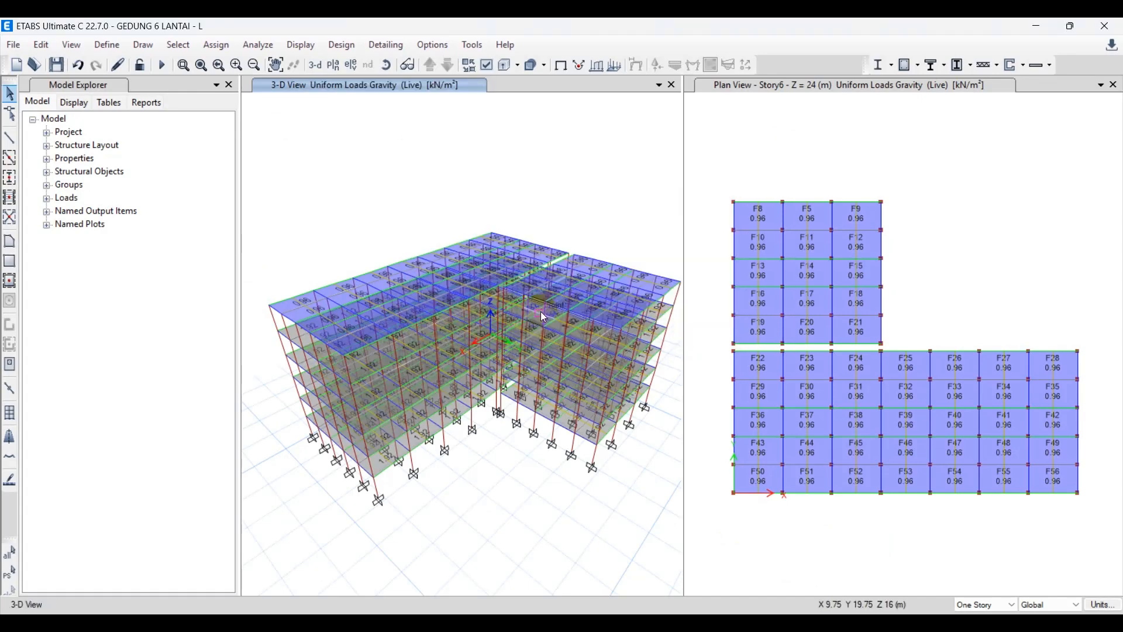
pyautogui.click(519, 200)
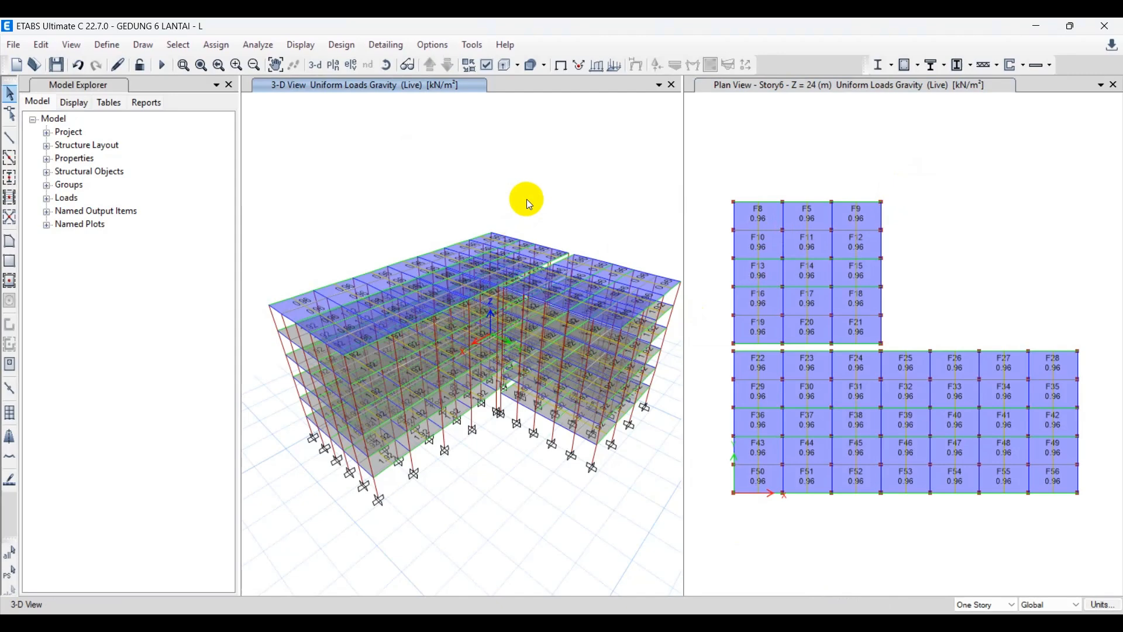
pyautogui.click(771, 157)
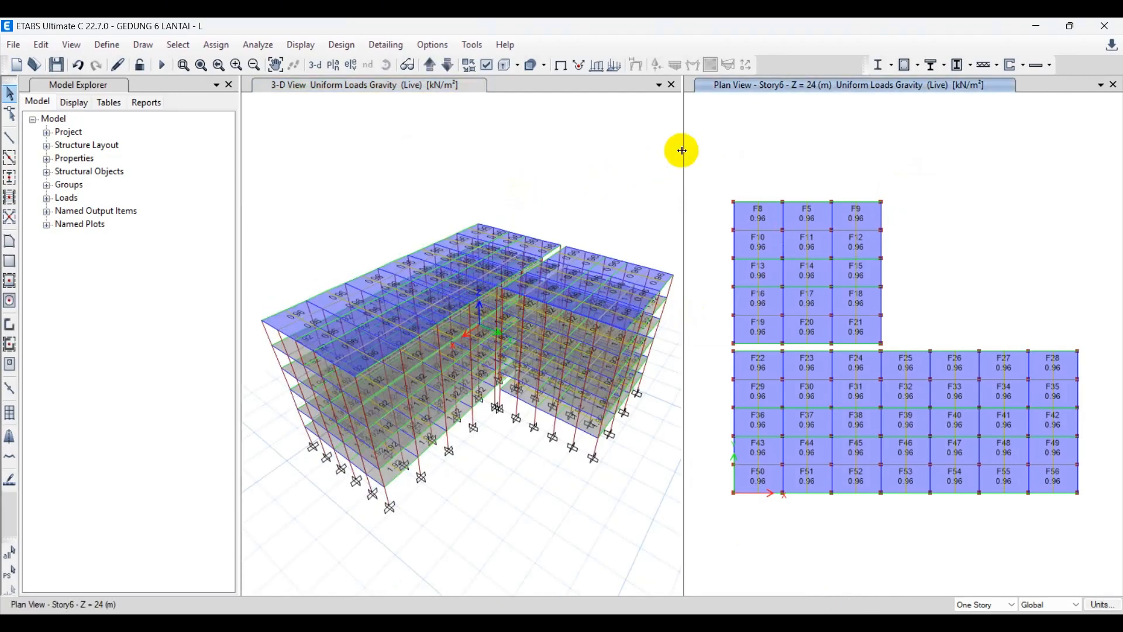
# Check the uniform Live loads on the slab plans storey by storey, from Story6 down to the Base and back to Story1.
pyautogui.moveTo(683, 151); pyautogui.dragTo(617, 160)
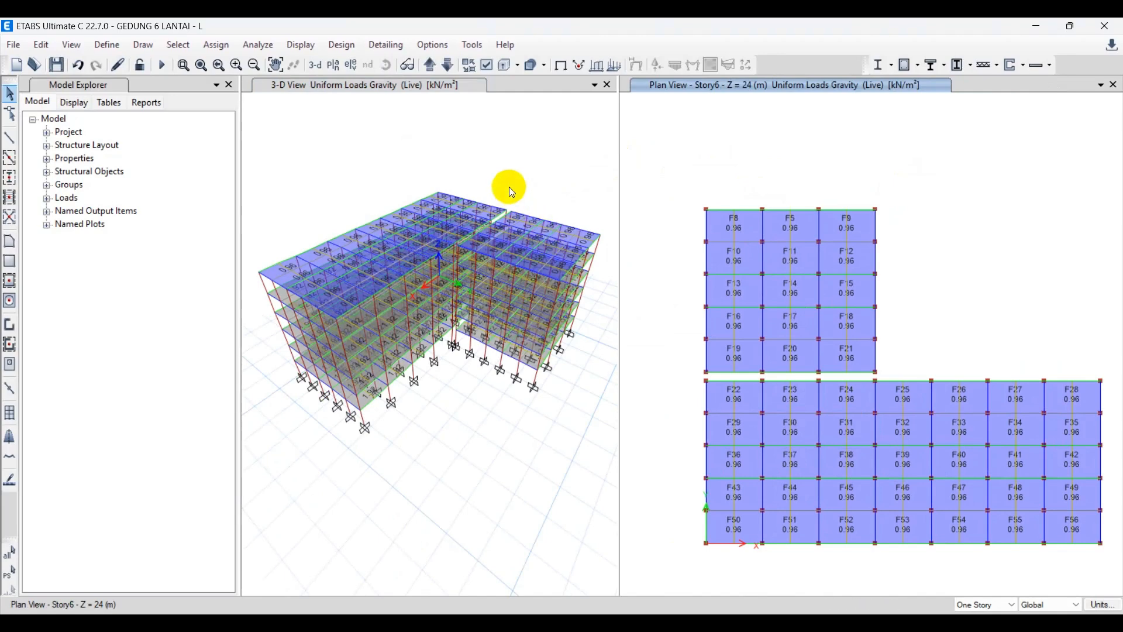
pyautogui.click(509, 190)
pyautogui.click(821, 222)
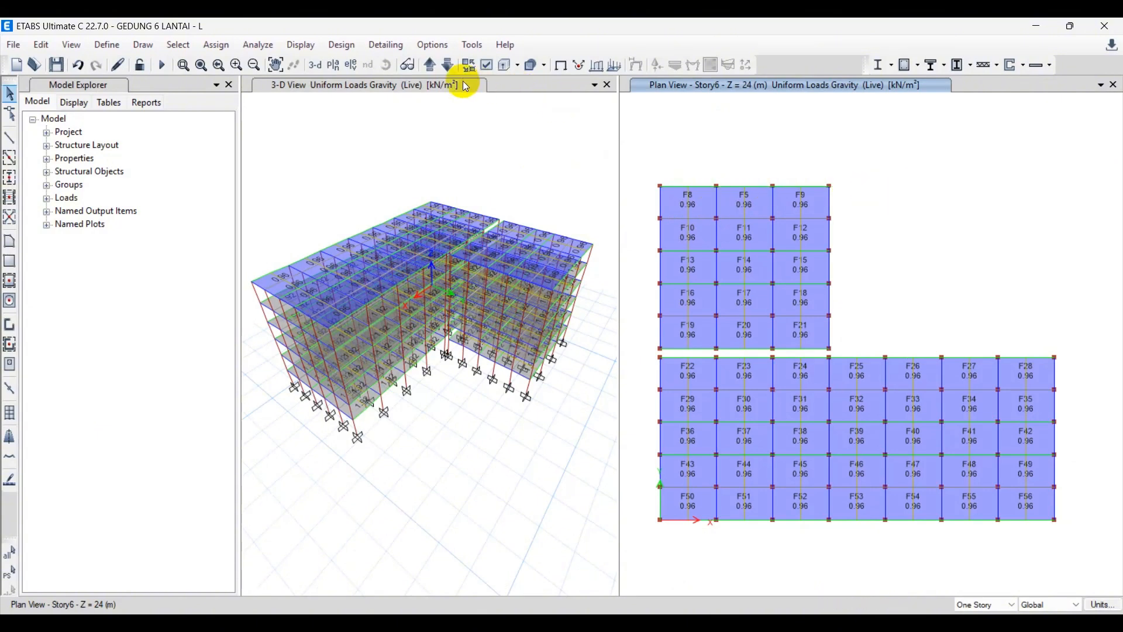
pyautogui.click(449, 65)
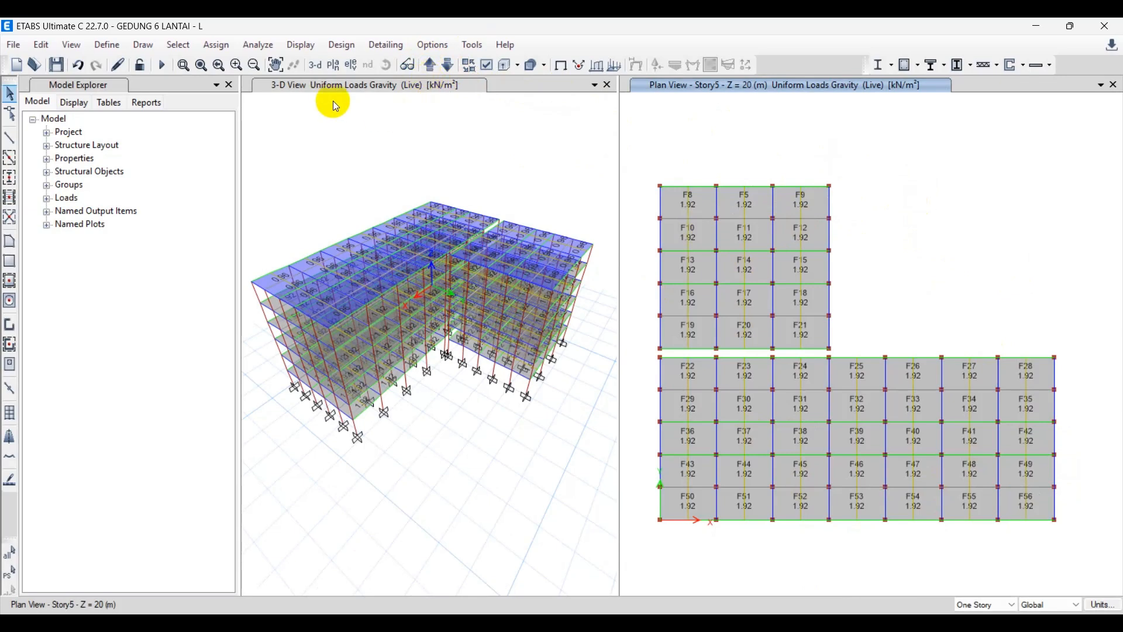
pyautogui.click(448, 69)
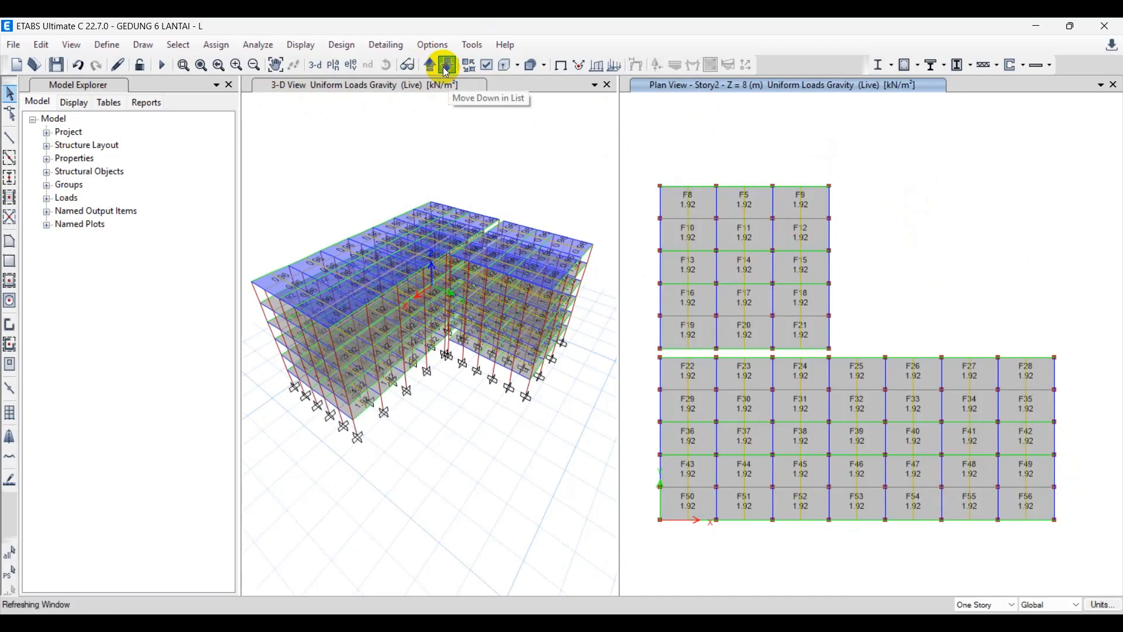
pyautogui.click(447, 69)
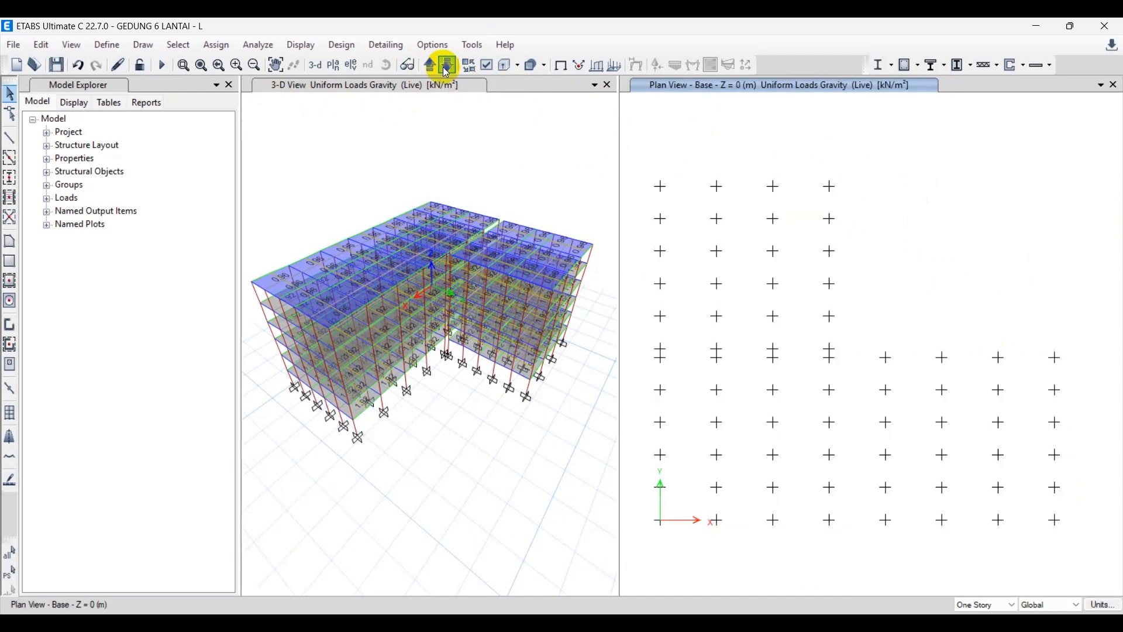
pyautogui.click(431, 66)
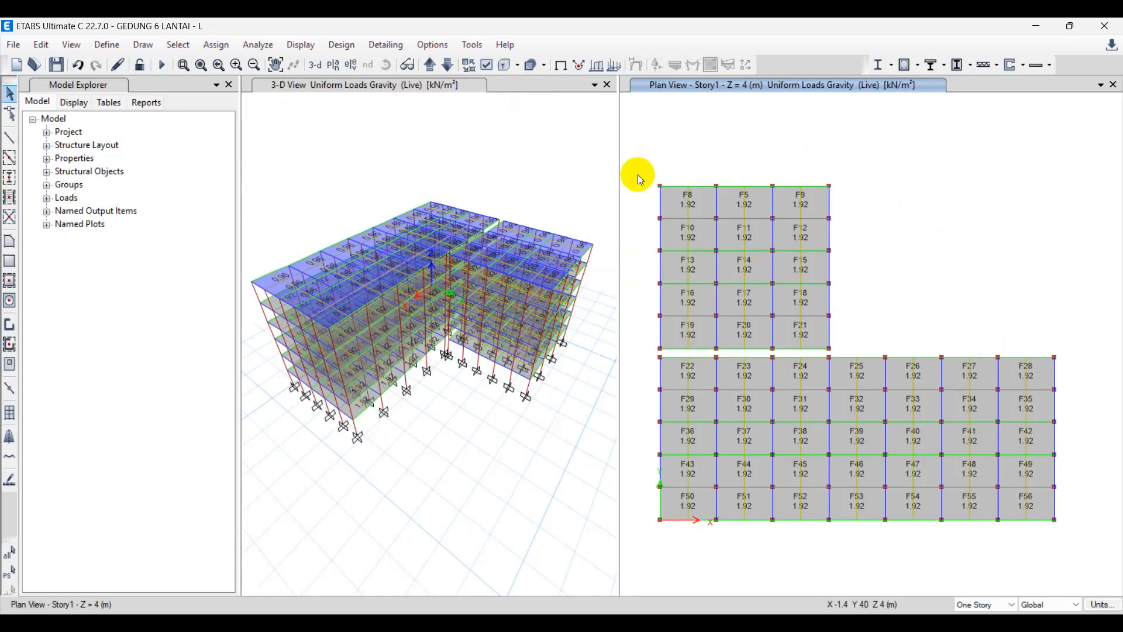
# Inspect the Live load distribution across the whole building in the 3-D view from a lower viewing angle.
pyautogui.click(469, 163)
pyautogui.keyDown('shift'); pyautogui.moveTo(461, 167); pyautogui.dragTo(474, 136, button='middle'); pyautogui.keyUp('shift')
pyautogui.moveTo(437, 407); pyautogui.dragTo(452, 427, button='middle')
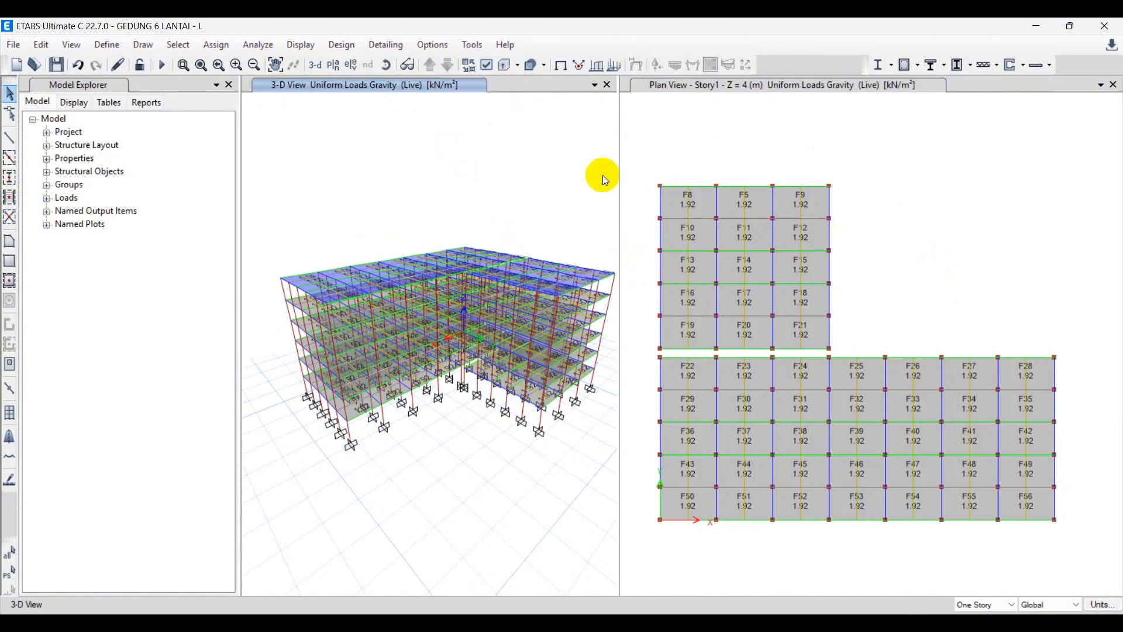
pyautogui.keyDown('shift'); pyautogui.moveTo(472, 182); pyautogui.dragTo(458, 184, button='middle'); pyautogui.keyUp('shift')
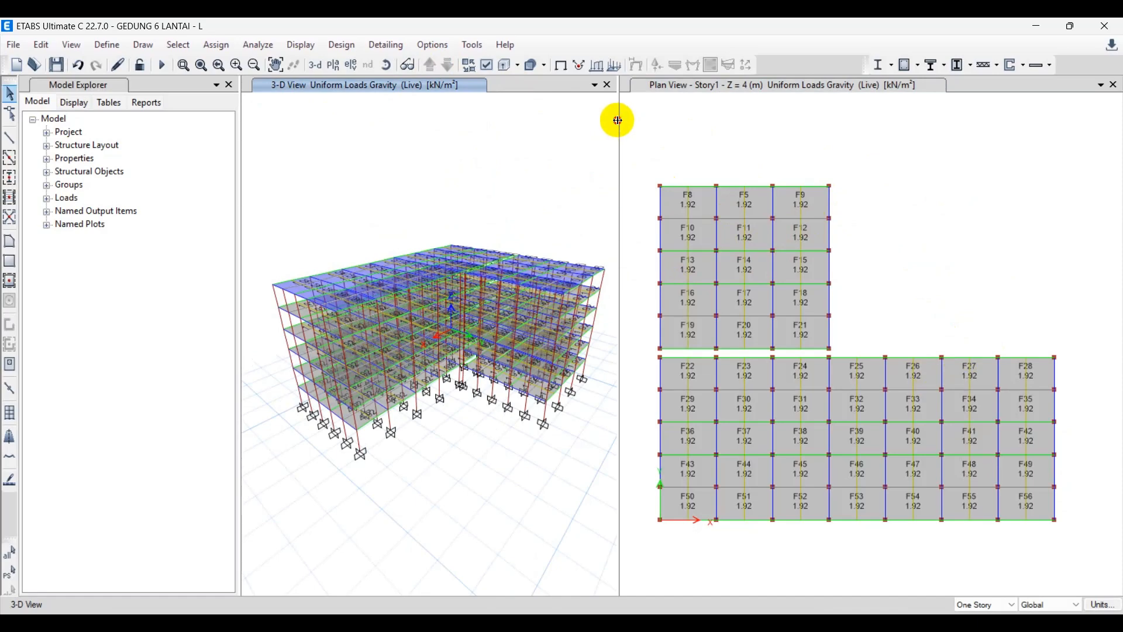
pyautogui.moveTo(617, 121); pyautogui.dragTo(627, 120)
pyautogui.click(747, 572)
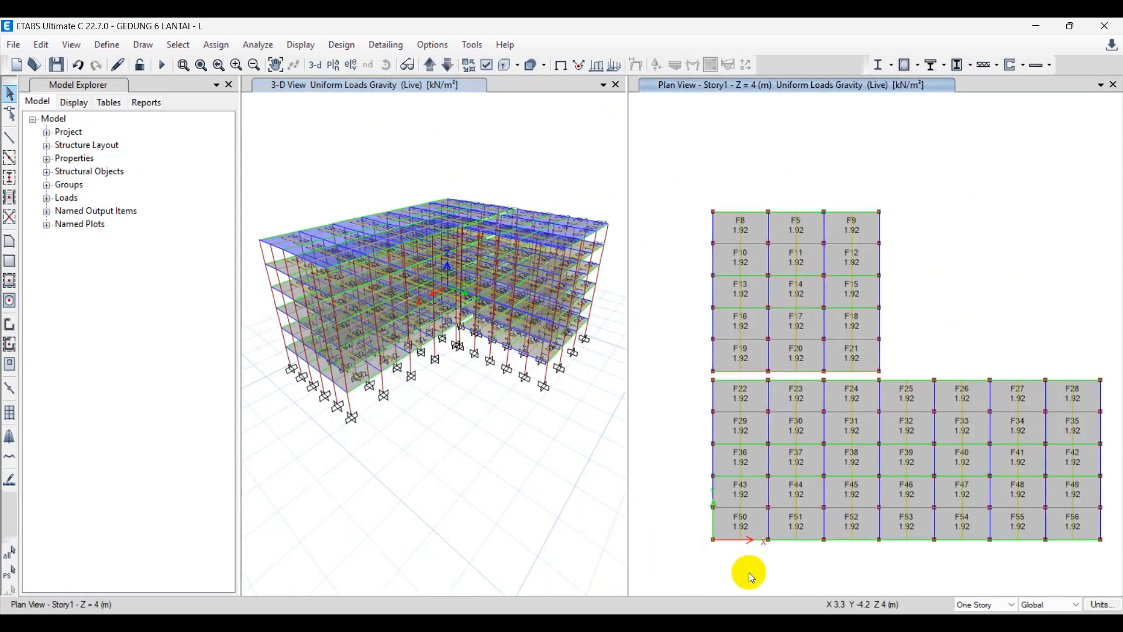
# Review the Live, SIDL and RS load pattern definitions and close them without changes.
pyautogui.click(106, 45)
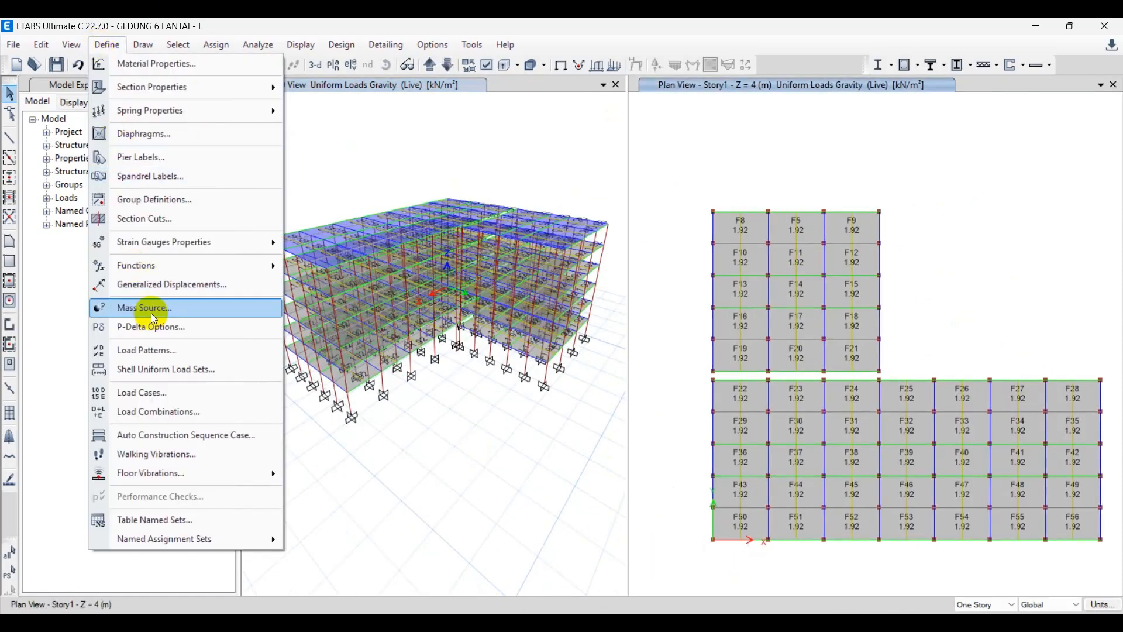
pyautogui.click(178, 348)
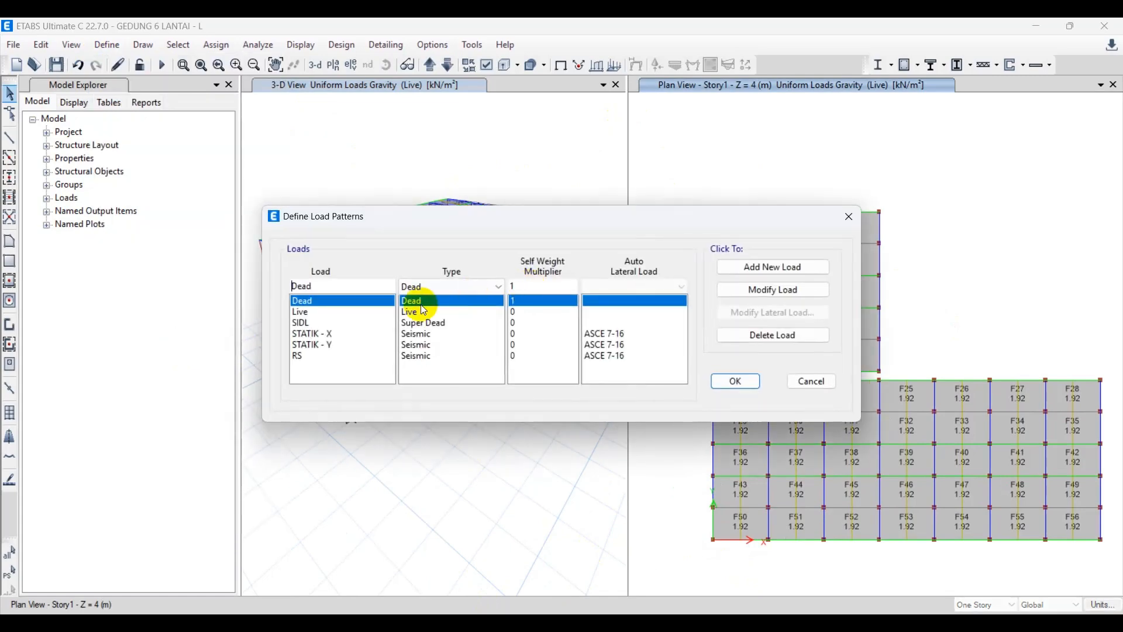
pyautogui.click(328, 313)
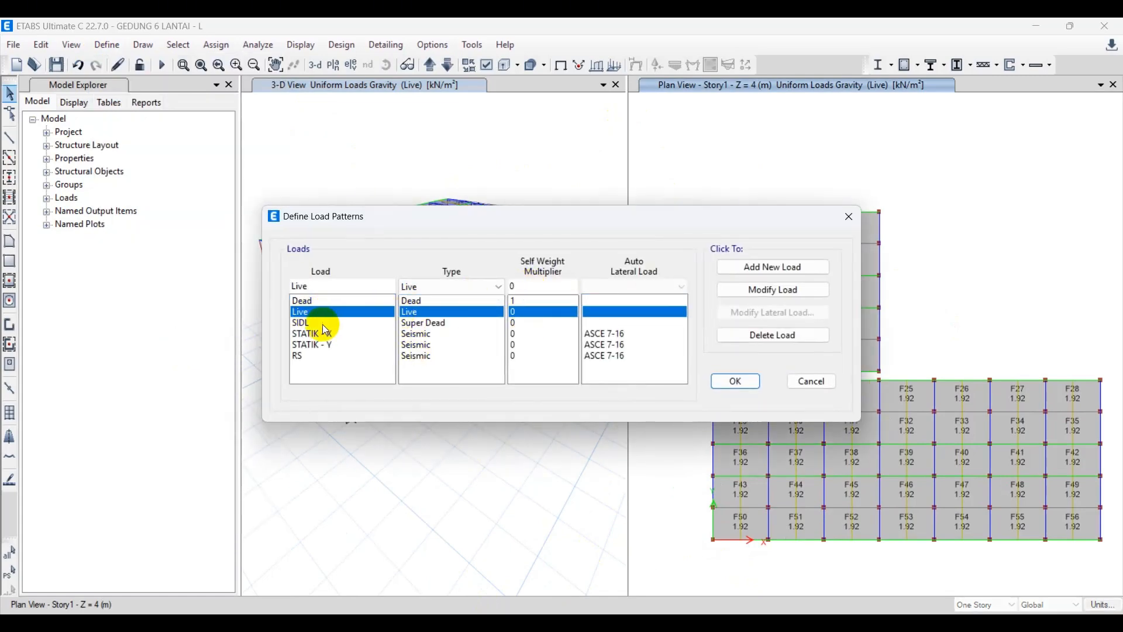
pyautogui.click(313, 325)
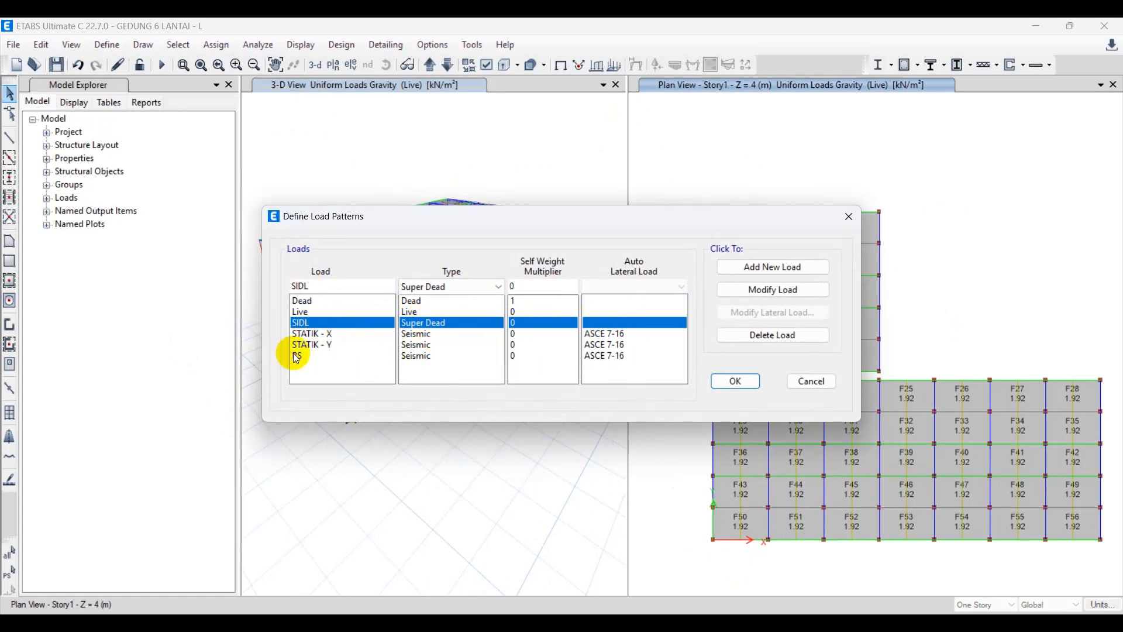
pyautogui.click(331, 356)
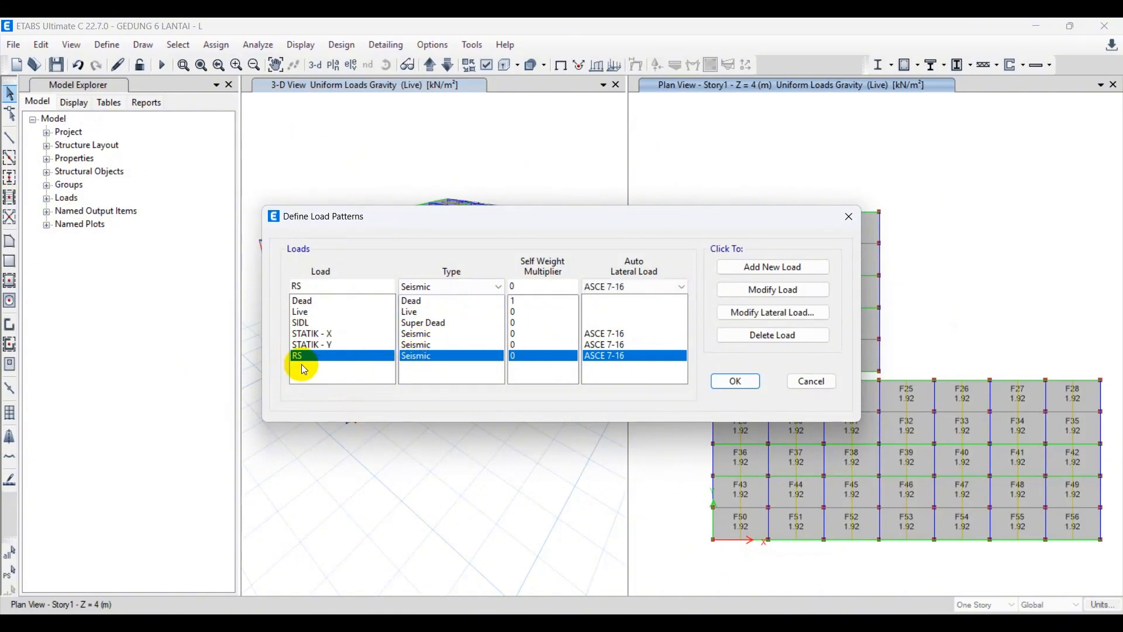
pyautogui.click(809, 382)
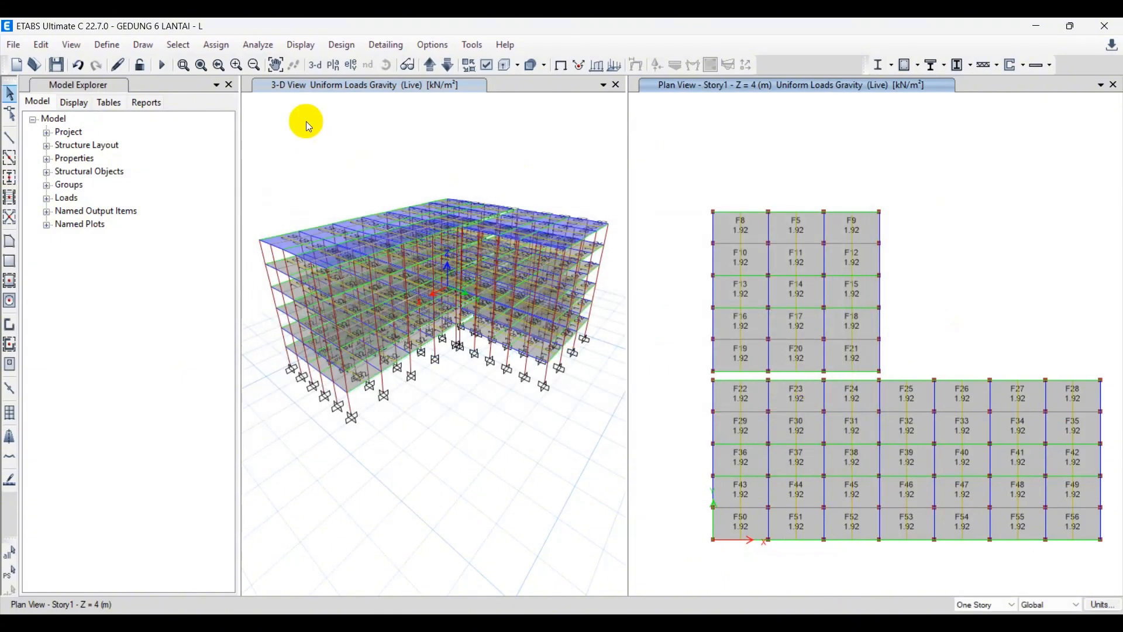
# Review the load cases and preview Response Spectrum as the RS case's type, discarding the change.
pyautogui.click(110, 47)
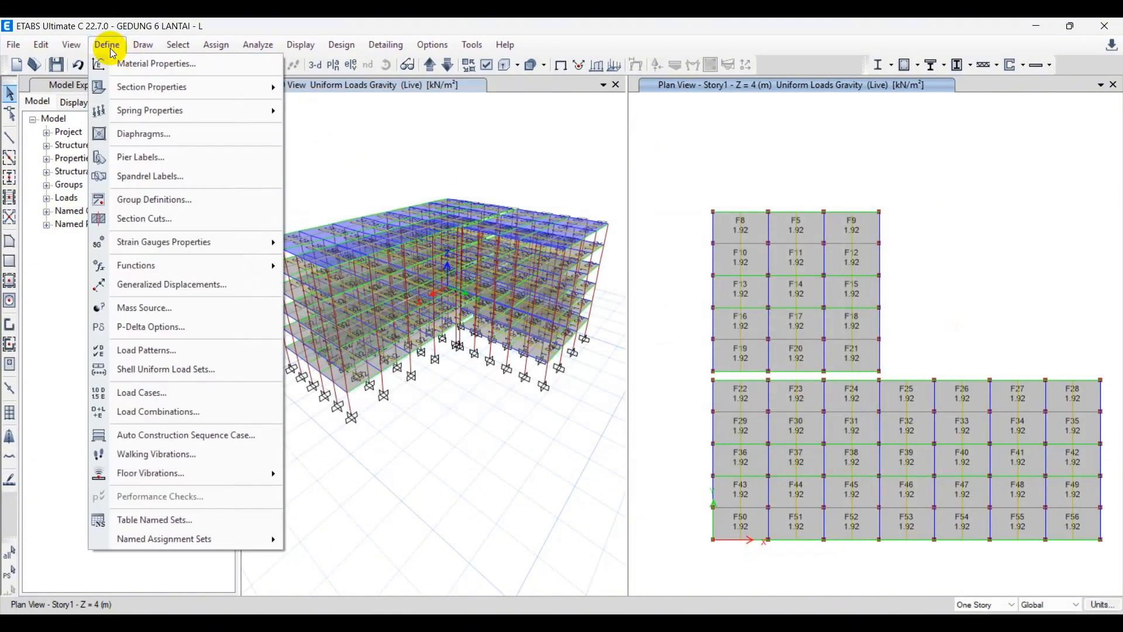
pyautogui.click(154, 393)
pyautogui.click(471, 341)
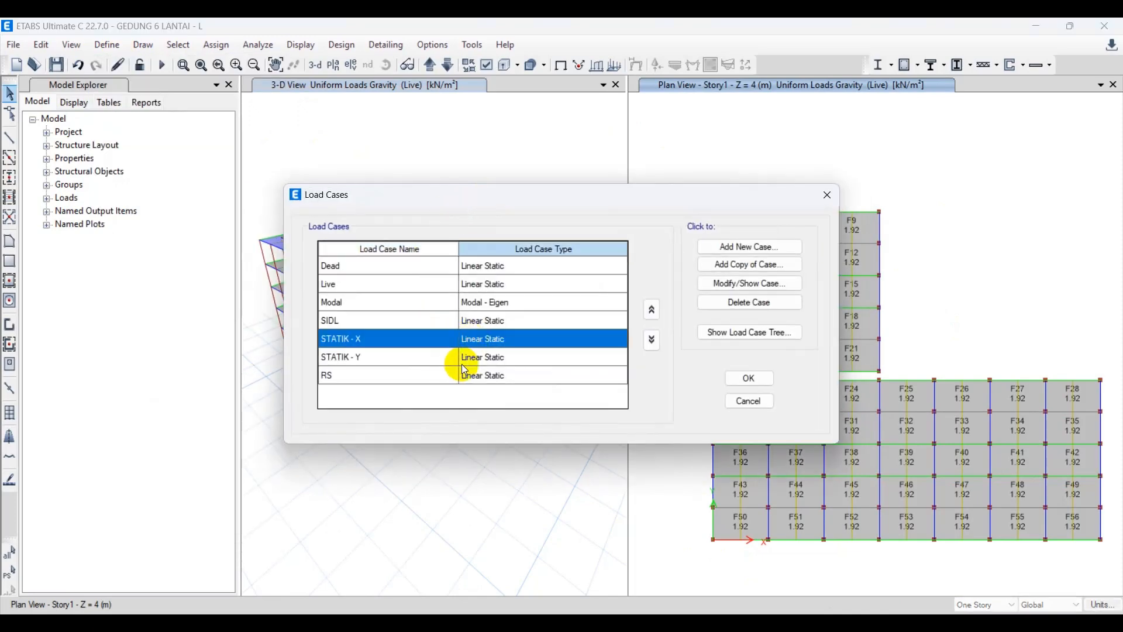
pyautogui.click(475, 379)
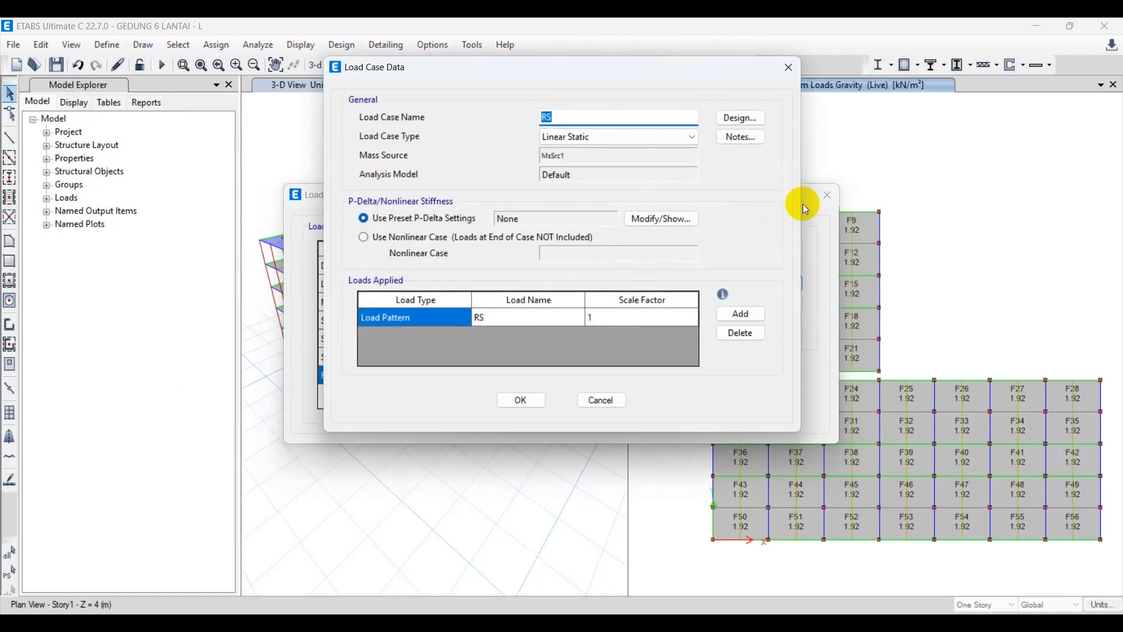
pyautogui.click(659, 142)
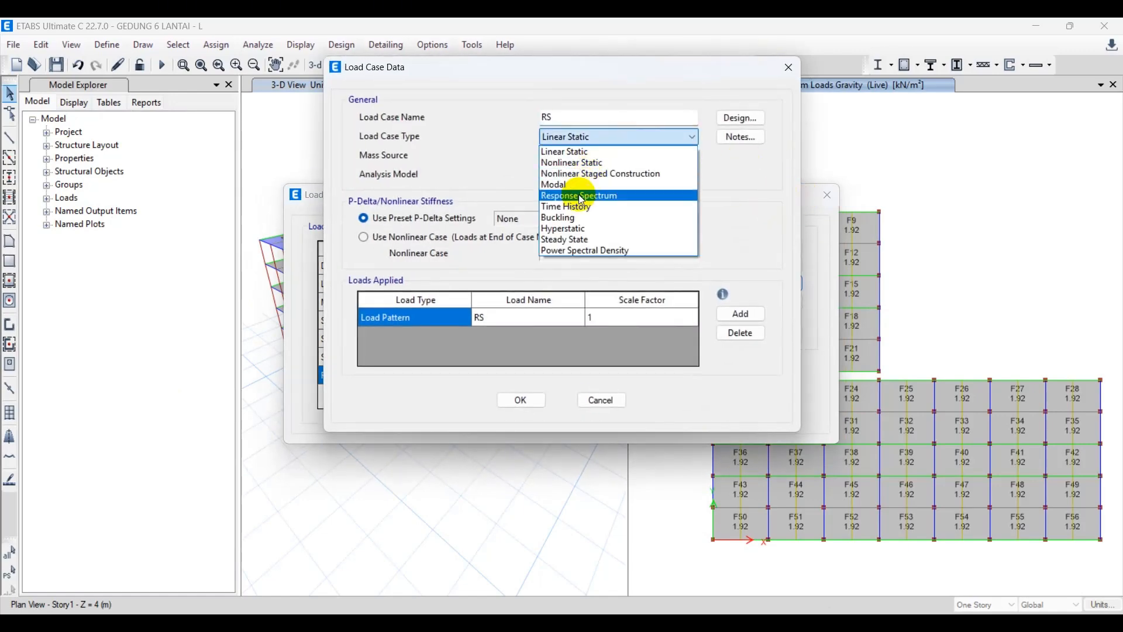
pyautogui.click(578, 196)
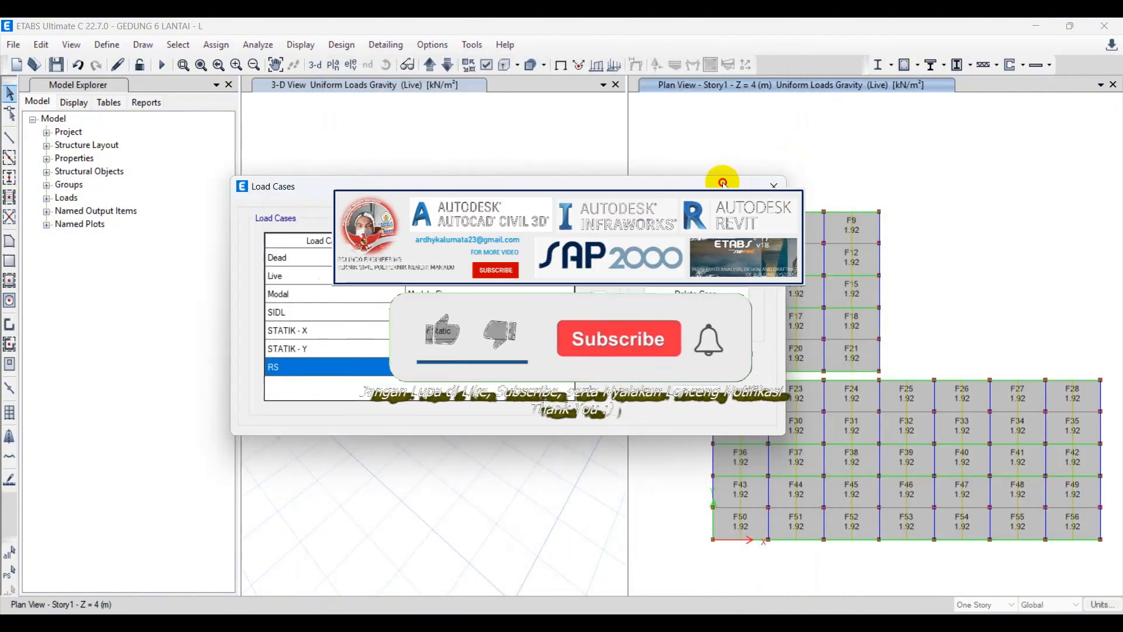
pyautogui.click(775, 185)
pyautogui.click(514, 159)
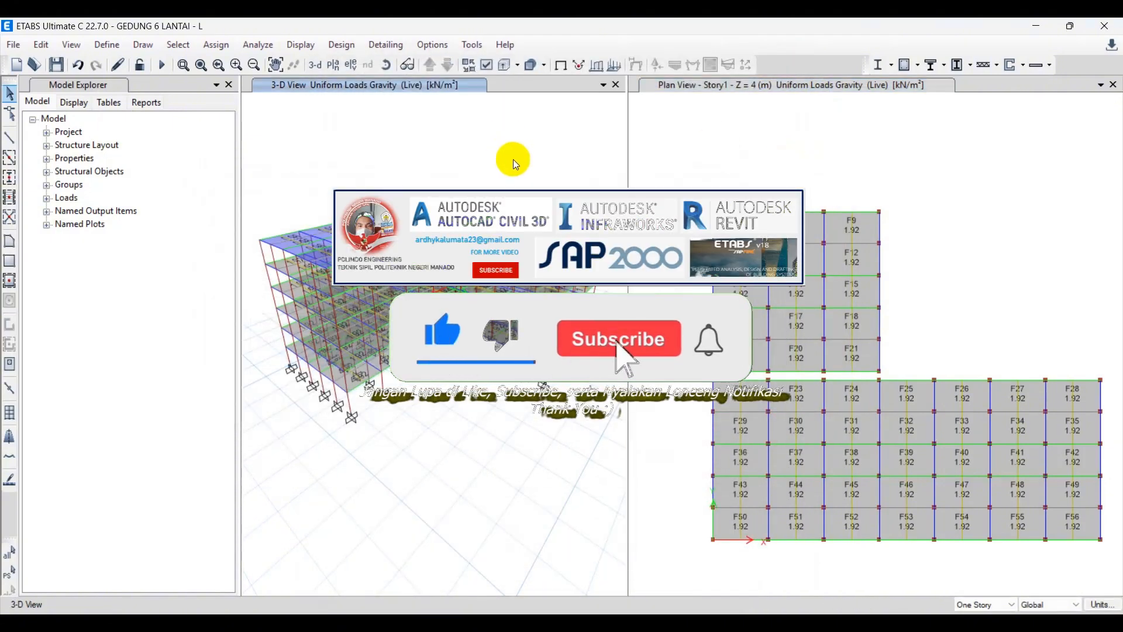